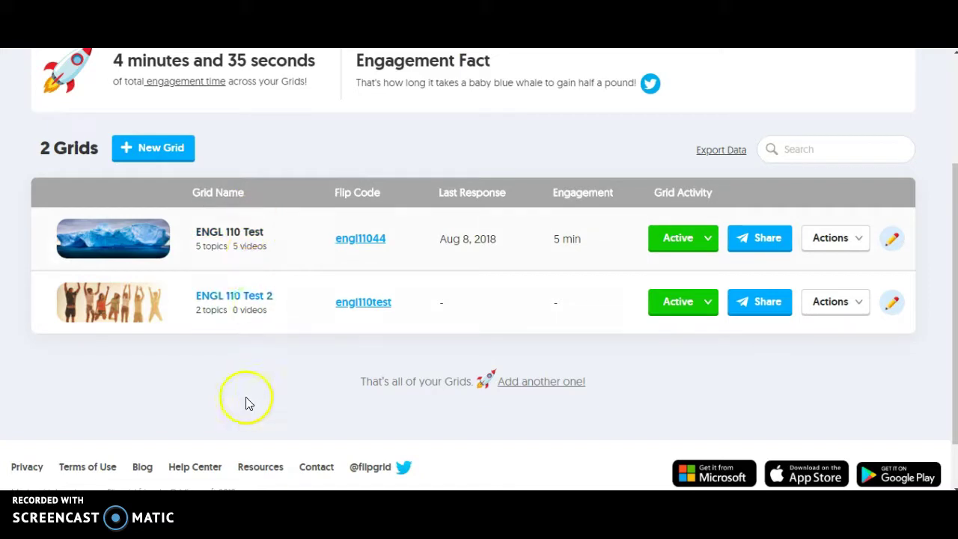
Step: Start a new PLCs and Public Grids grid named 'ENGL 110 section 001'
{"action": "left_click", "coordinate": [143, 159]}
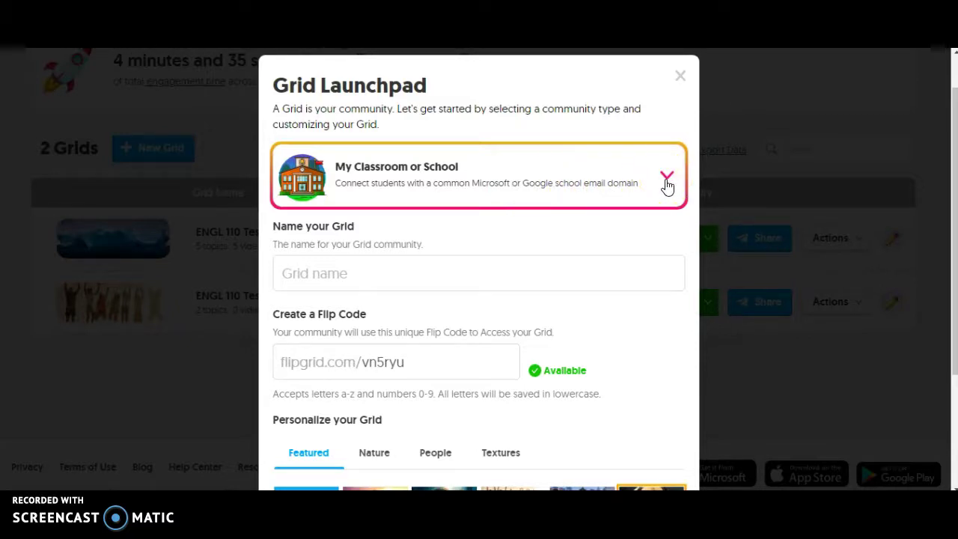
{"action": "left_click", "coordinate": [667, 179]}
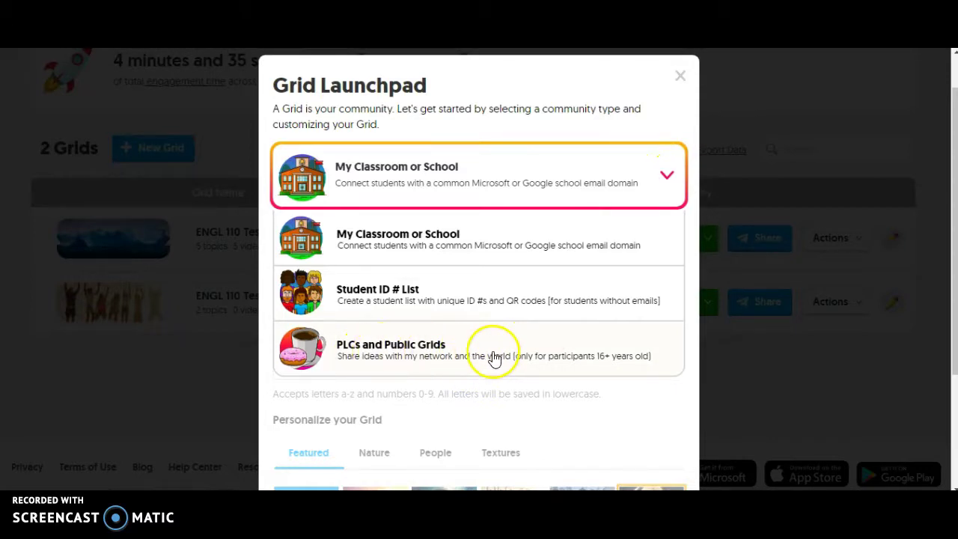
{"action": "left_click", "coordinate": [443, 358]}
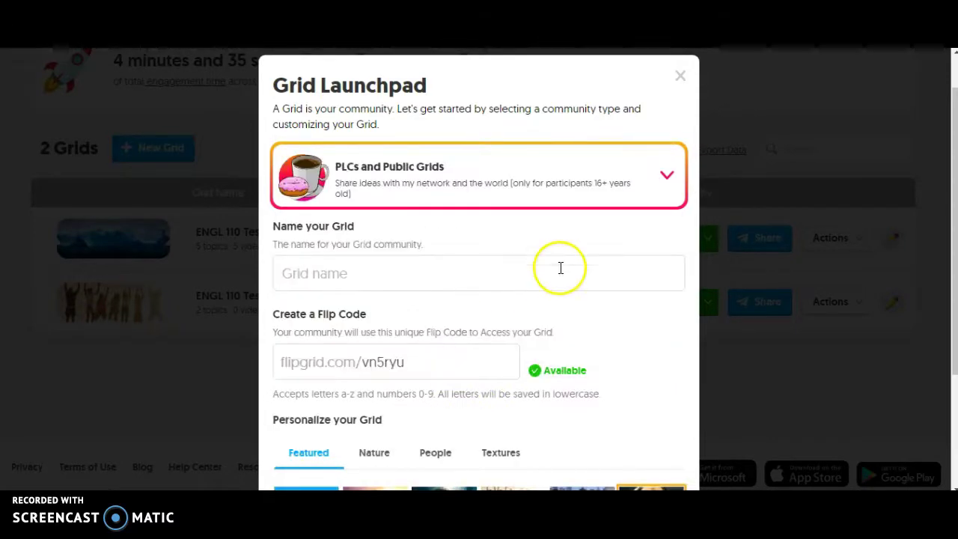
{"action": "left_click", "coordinate": [431, 274]}
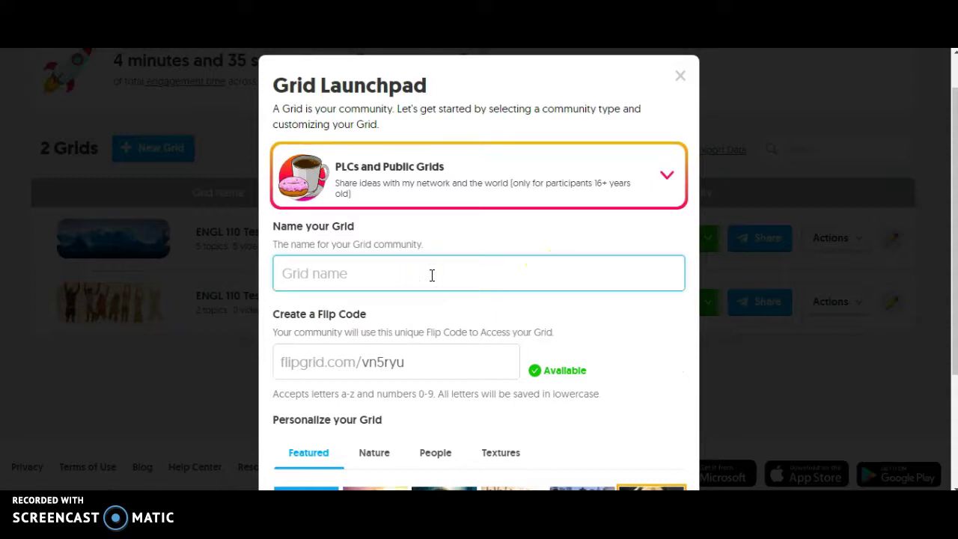
{"action": "type", "text": "ENGL 110 section 001"}
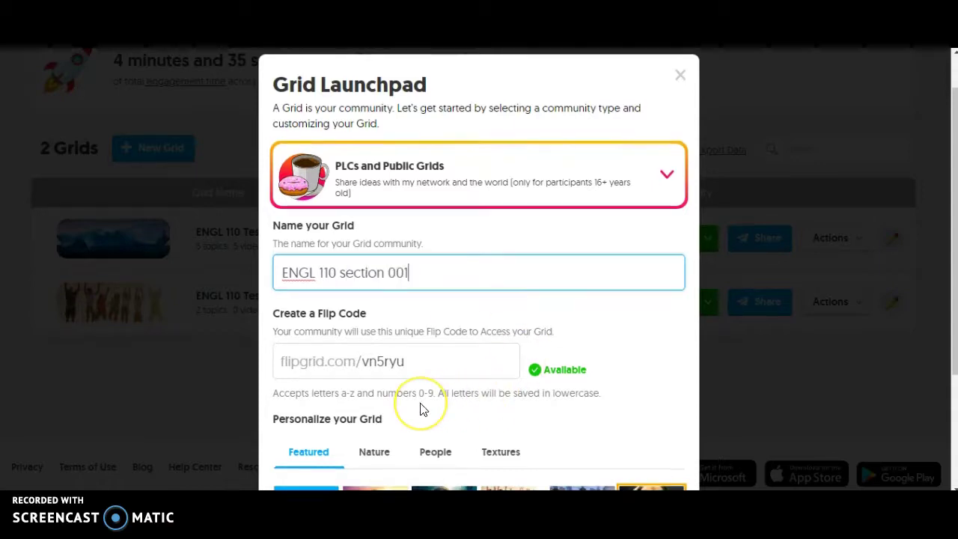
{"action": "scroll", "coordinate": [421, 404], "scroll_direction": "down", "scroll_amount": 2}
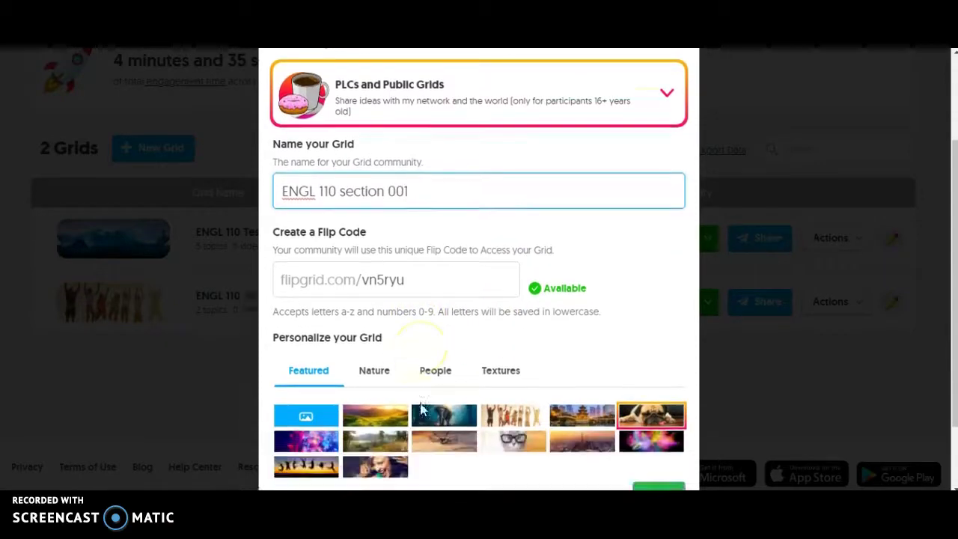
{"action": "left_click_drag", "start_coordinate": [456, 252], "coordinate": [367, 251]}
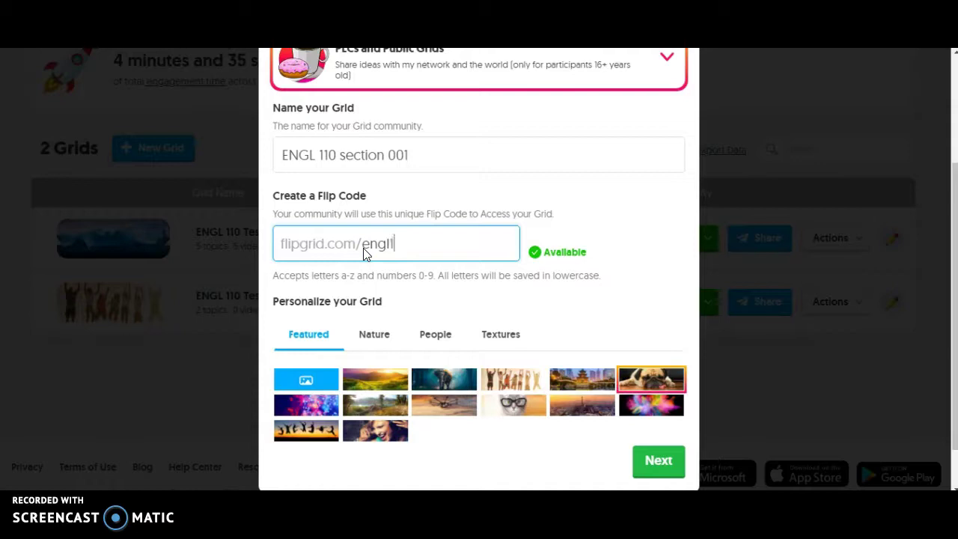
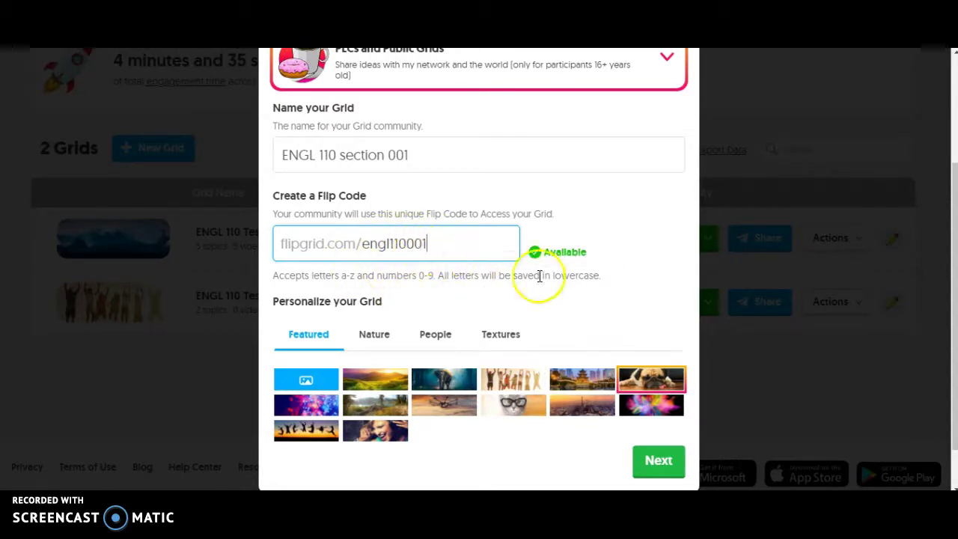
{"action": "scroll", "coordinate": [627, 326], "scroll_direction": "down", "scroll_amount": 1}
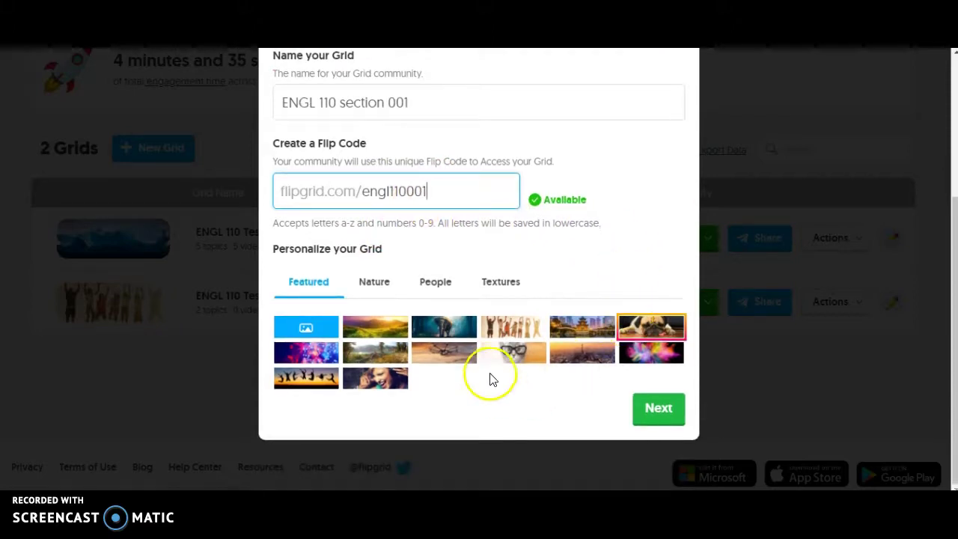
{"action": "left_click", "coordinate": [513, 365]}
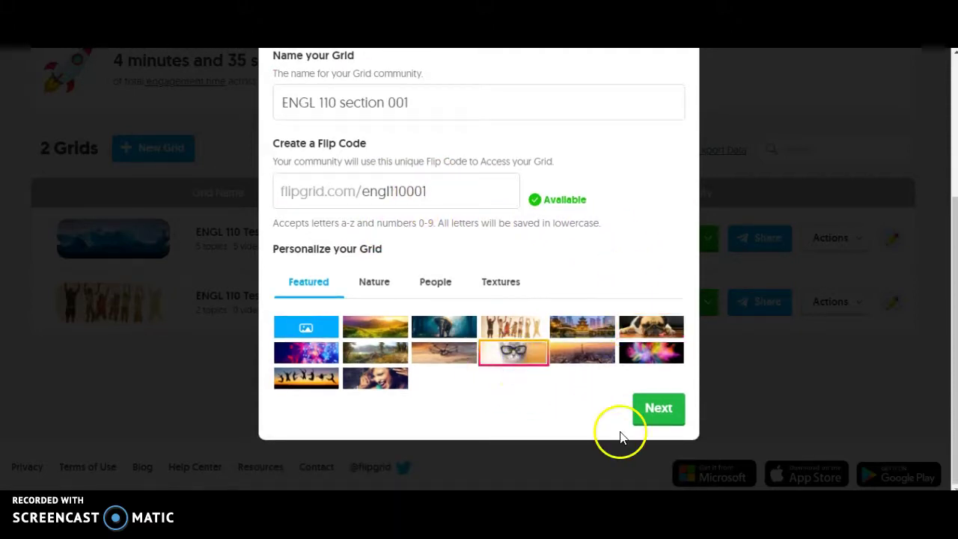
{"action": "left_click", "coordinate": [654, 408]}
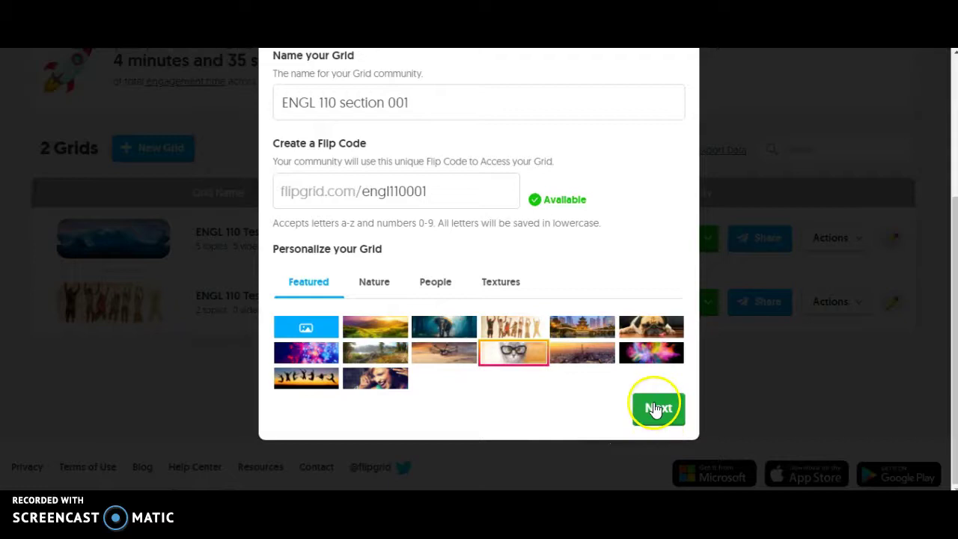
{"action": "scroll", "coordinate": [603, 280], "scroll_direction": "up", "scroll_amount": 1}
{"action": "left_click", "coordinate": [404, 200]}
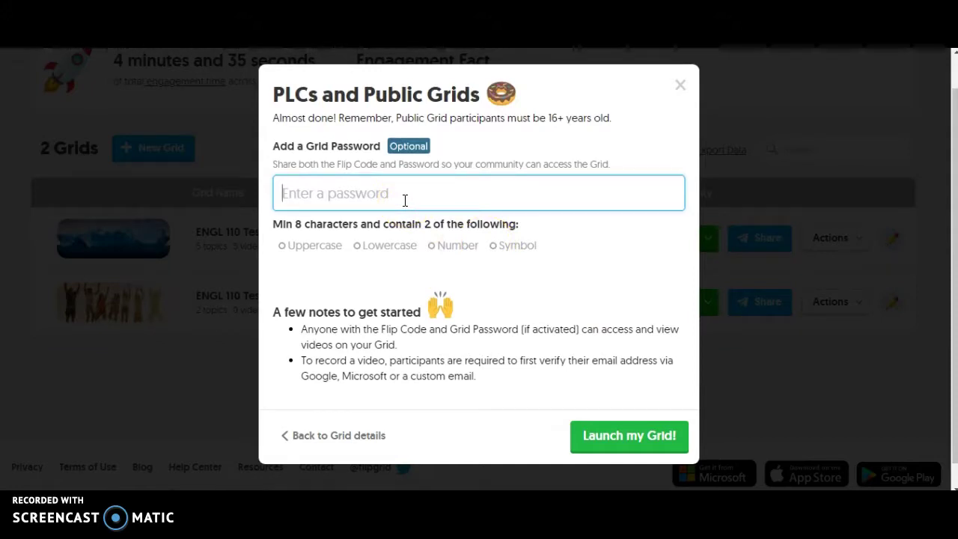
Step: Launch ENGL 110 section 001 without a password and go to Customize your Grid
{"action": "left_click", "coordinate": [337, 195]}
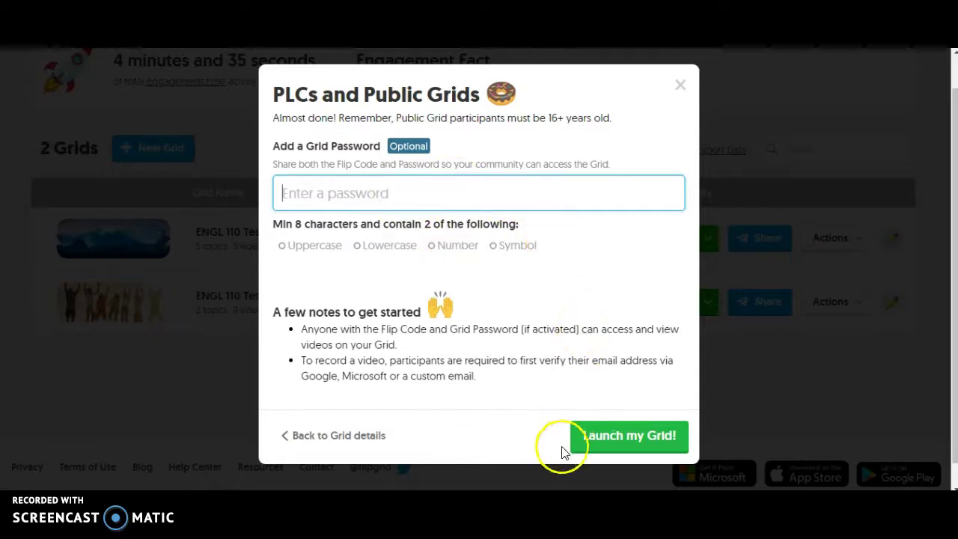
{"action": "left_click", "coordinate": [625, 444]}
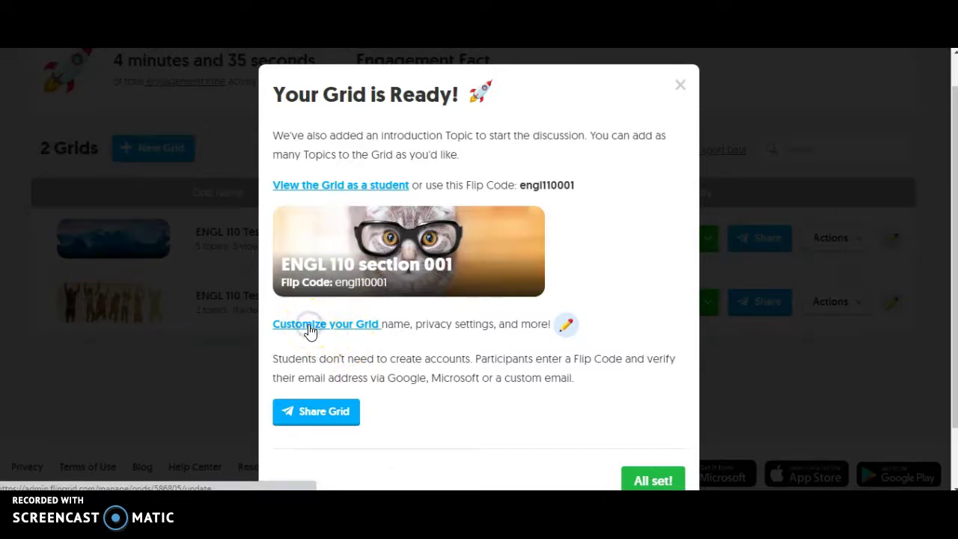
{"action": "left_click", "coordinate": [309, 331]}
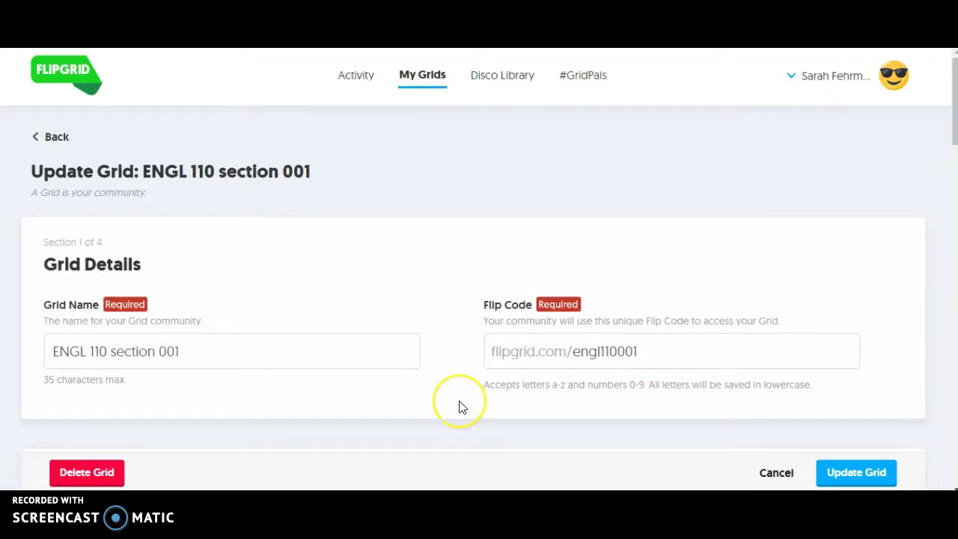
Step: Switch off Notify Me for new videos and save the grid with Update Grid
{"action": "scroll", "coordinate": [462, 406], "scroll_direction": "down", "scroll_amount": 4}
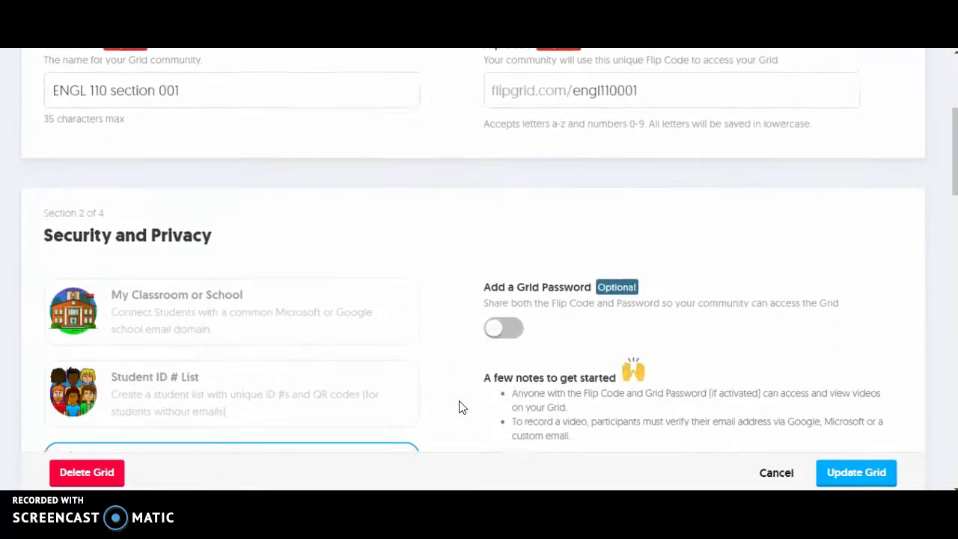
{"action": "scroll", "coordinate": [462, 406], "scroll_direction": "down", "scroll_amount": 1}
{"action": "scroll", "coordinate": [469, 420], "scroll_direction": "down", "scroll_amount": 5}
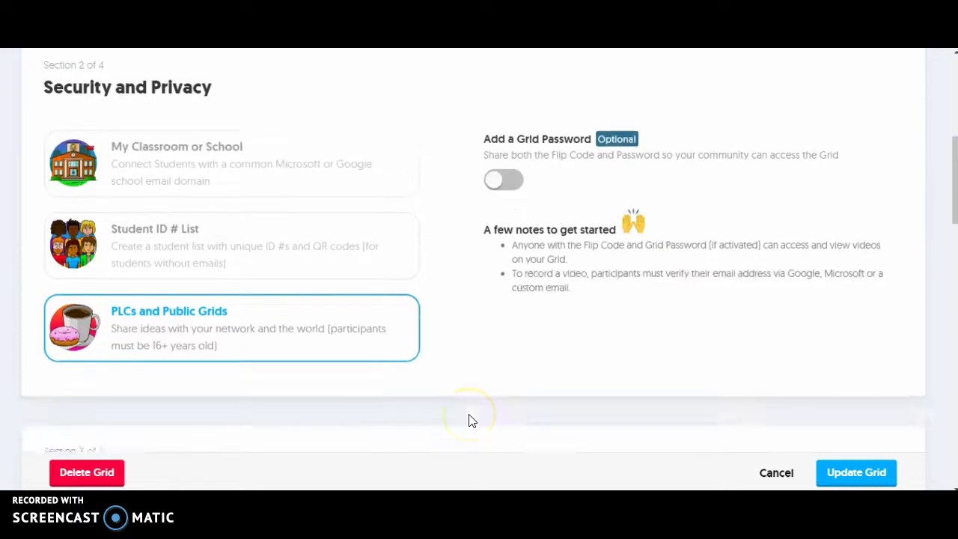
{"action": "scroll", "coordinate": [470, 420], "scroll_direction": "down", "scroll_amount": 1}
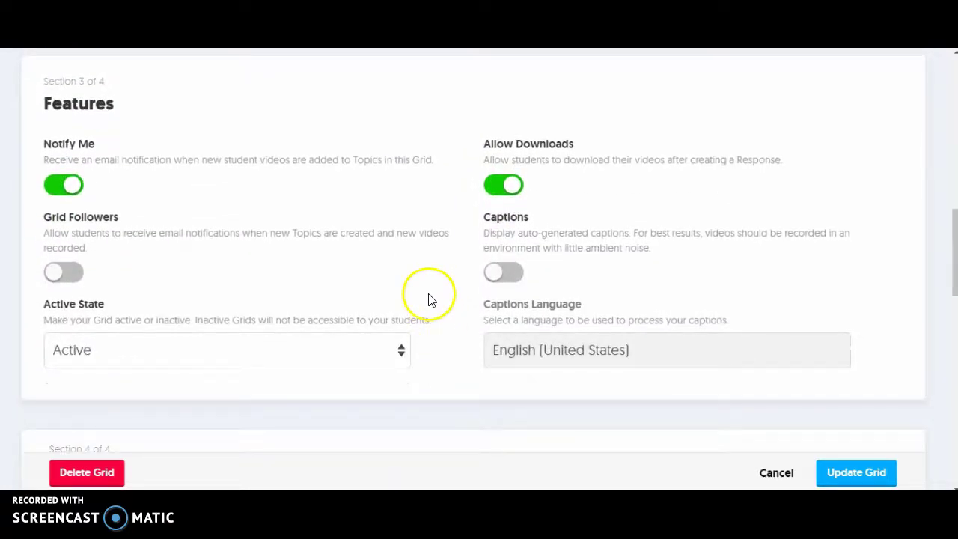
{"action": "left_click", "coordinate": [73, 189]}
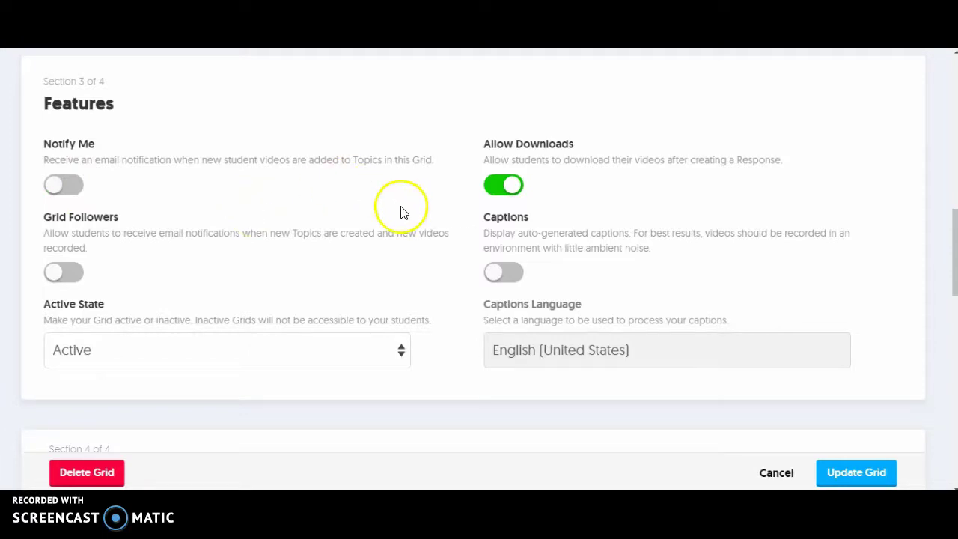
{"action": "scroll", "coordinate": [446, 354], "scroll_direction": "down", "scroll_amount": 5}
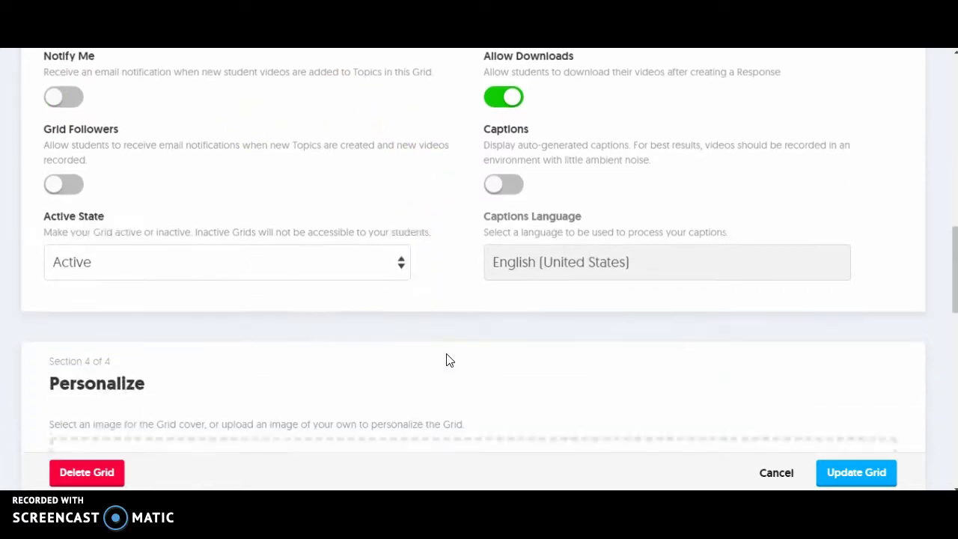
{"action": "scroll", "coordinate": [446, 355], "scroll_direction": "down", "scroll_amount": 8}
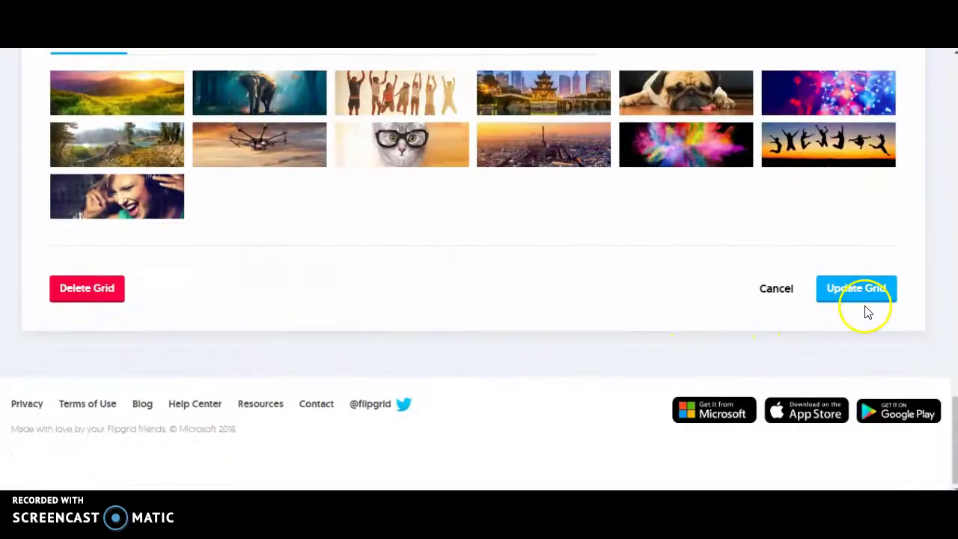
{"action": "left_click", "coordinate": [858, 293]}
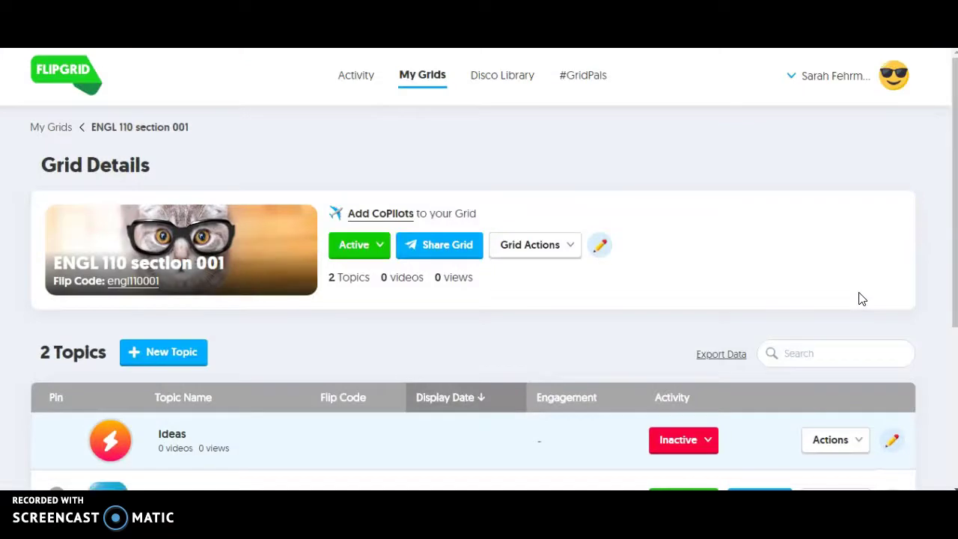
{"action": "scroll", "coordinate": [658, 310], "scroll_direction": "down", "scroll_amount": 2}
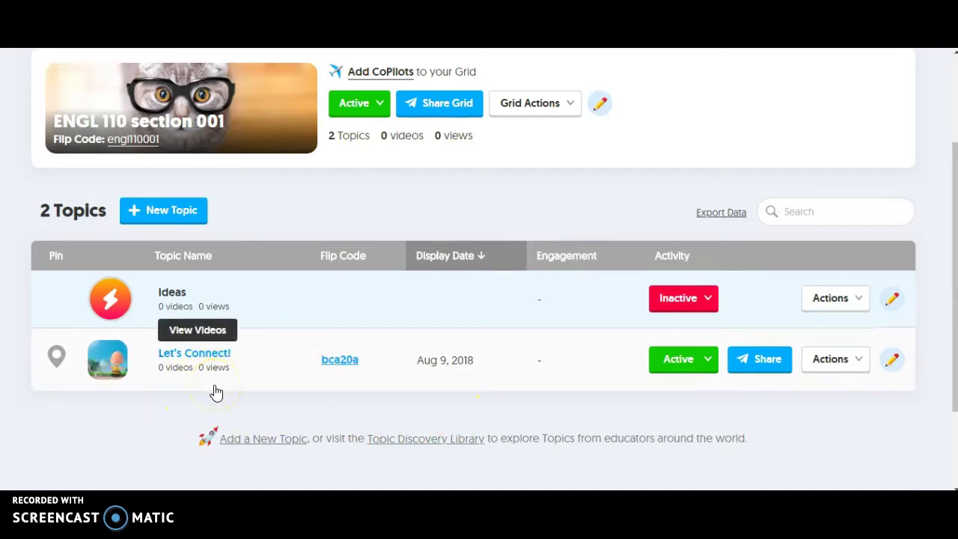
{"action": "left_click", "coordinate": [893, 365]}
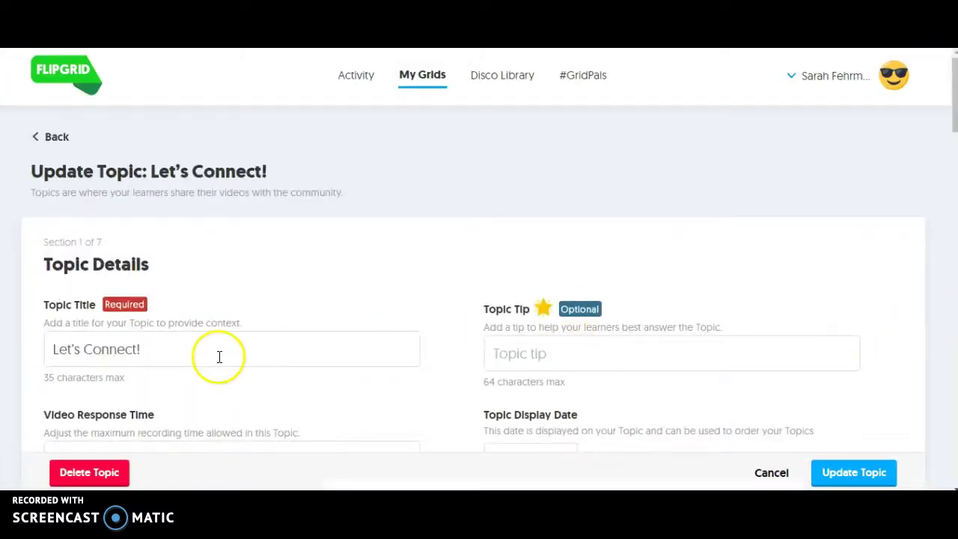
Step: Retitle the topic 'Self Introduction Video' and begin adding its tip
{"action": "left_click_drag", "start_coordinate": [217, 352], "coordinate": [28, 337]}
{"action": "type", "text": "Self Introduction Video"}
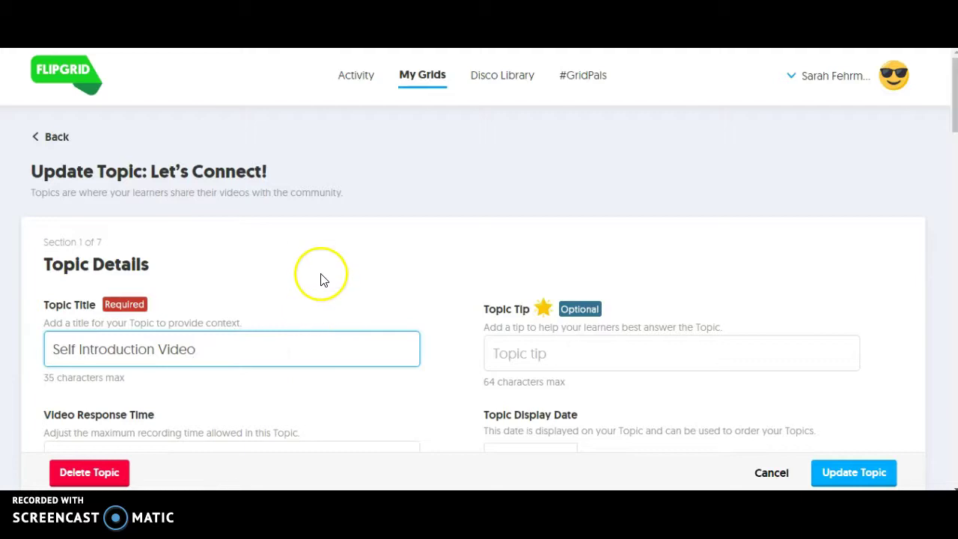
{"action": "scroll", "coordinate": [321, 277], "scroll_direction": "down", "scroll_amount": 2}
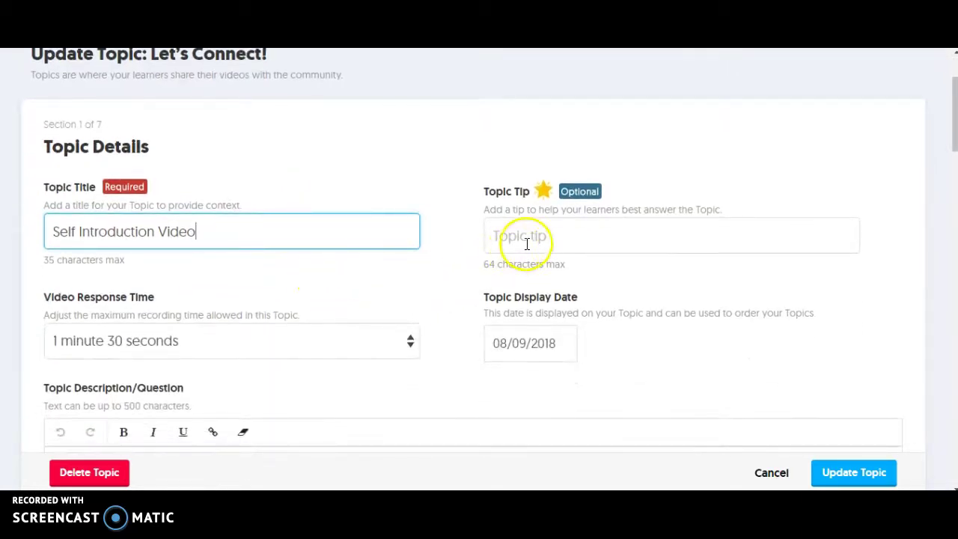
{"action": "left_click", "coordinate": [551, 241]}
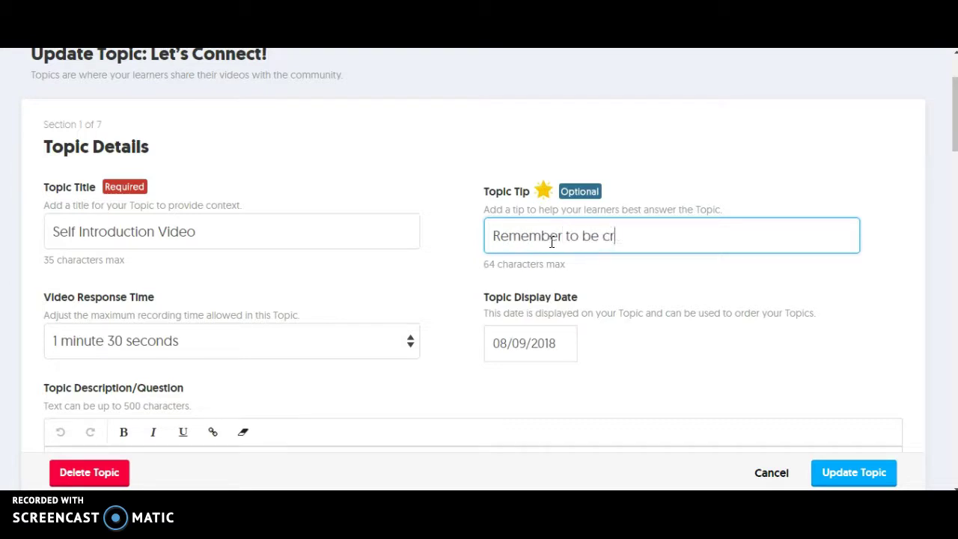
Step: Set the topic's video response time to 5 minutes
{"action": "scroll", "coordinate": [383, 255], "scroll_direction": "down", "scroll_amount": 3}
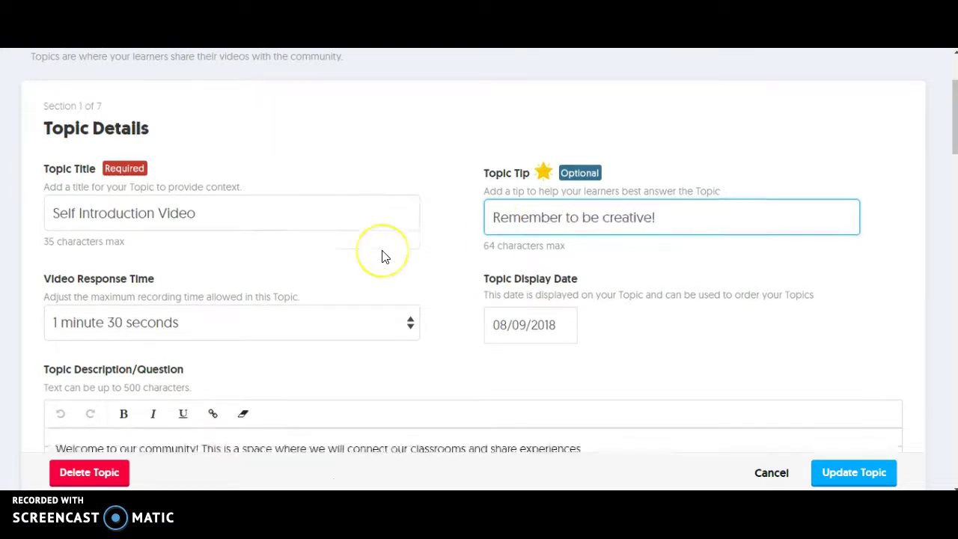
{"action": "left_click", "coordinate": [410, 180]}
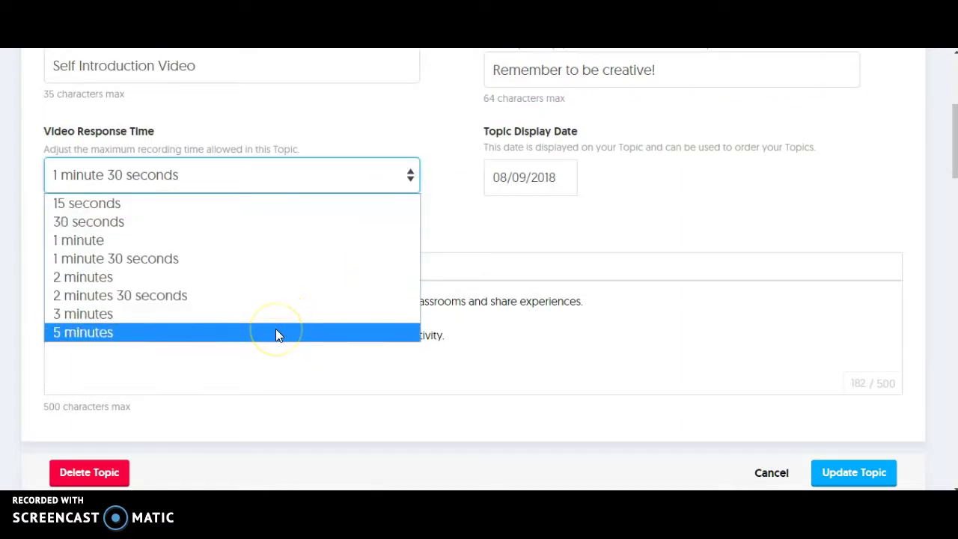
{"action": "left_click_drag", "start_coordinate": [275, 334], "coordinate": [184, 336]}
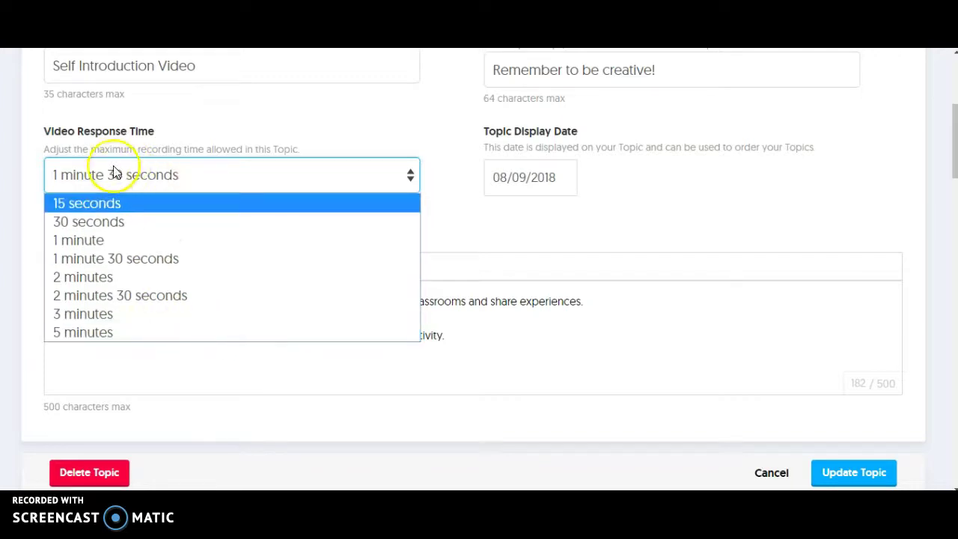
{"action": "left_click", "coordinate": [93, 333]}
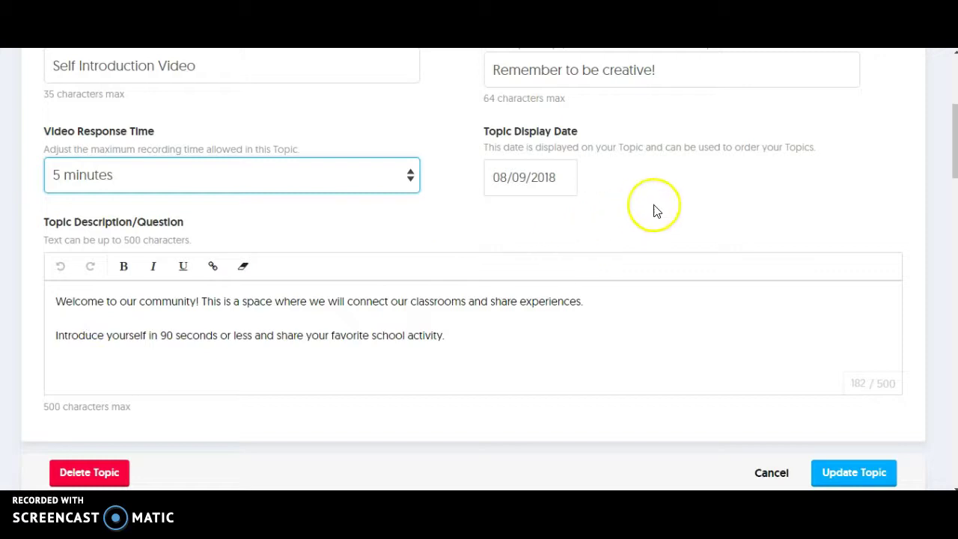
Step: Keep the topic display date at August 9, 2018 after browsing the calendar
{"action": "left_click", "coordinate": [532, 177]}
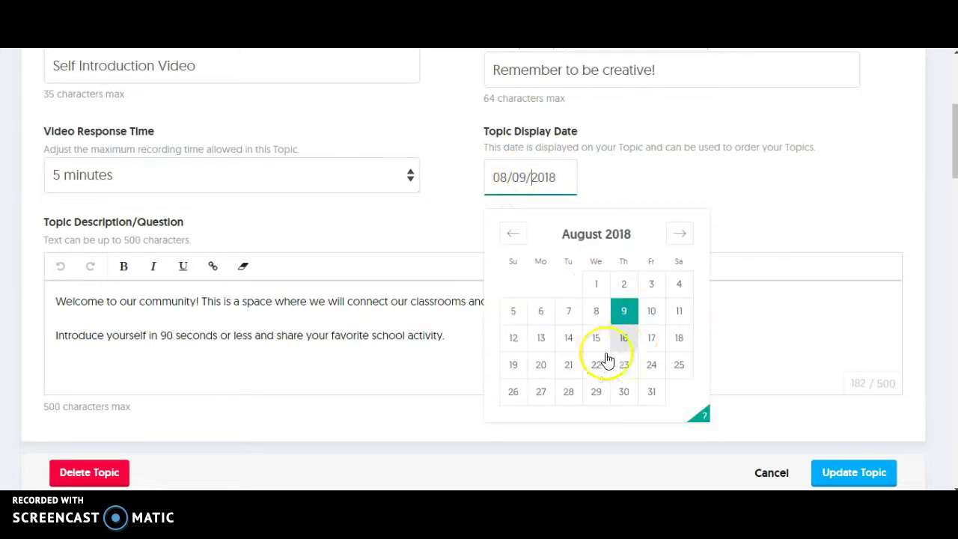
{"action": "left_click", "coordinate": [681, 238]}
{"action": "left_click", "coordinate": [681, 239]}
{"action": "left_click", "coordinate": [621, 338]}
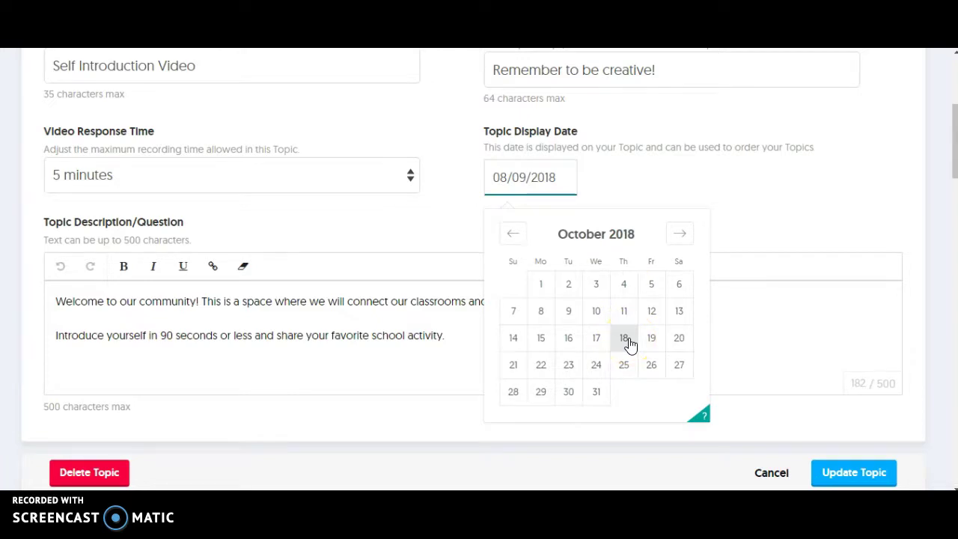
{"action": "left_click", "coordinate": [512, 235]}
{"action": "left_click", "coordinate": [513, 237]}
{"action": "left_click", "coordinate": [620, 314]}
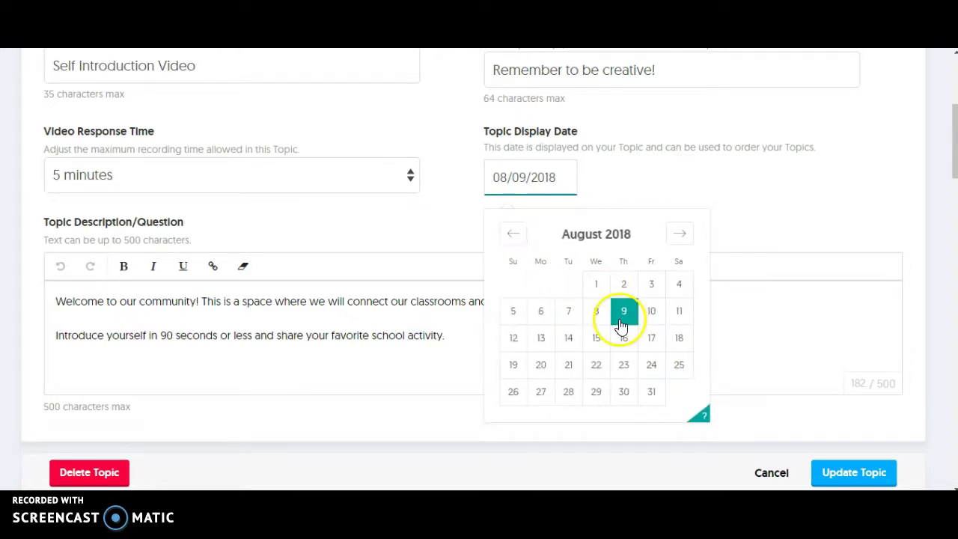
{"action": "left_click", "coordinate": [696, 199]}
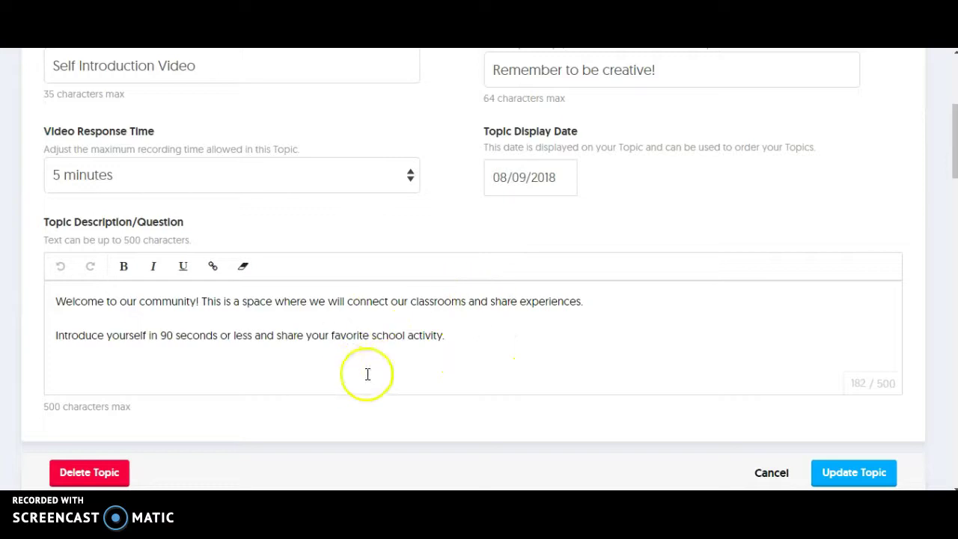
{"action": "left_click", "coordinate": [483, 356]}
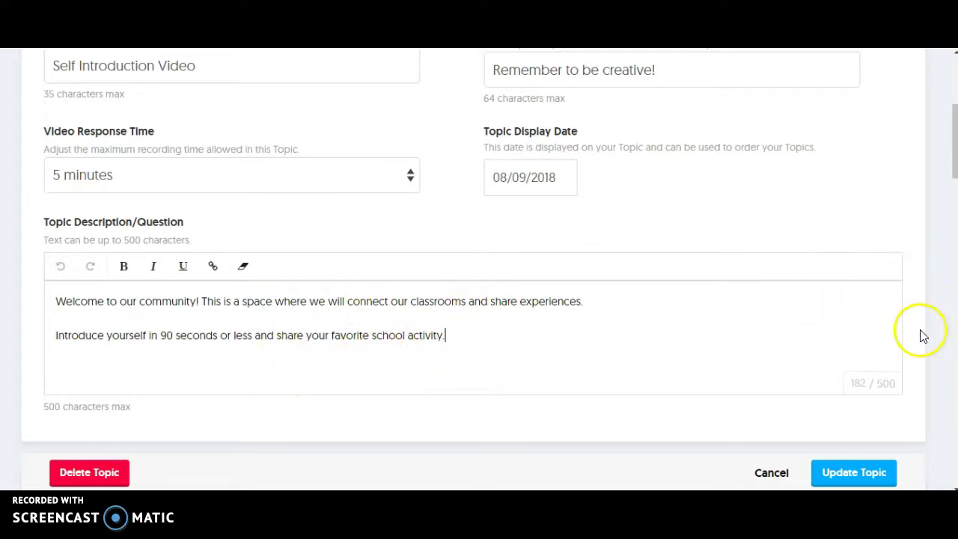
{"action": "scroll", "coordinate": [934, 382], "scroll_direction": "down", "scroll_amount": 3}
Step: Turn off Video Moderation for the topic
{"action": "scroll", "coordinate": [934, 386], "scroll_direction": "down", "scroll_amount": 2}
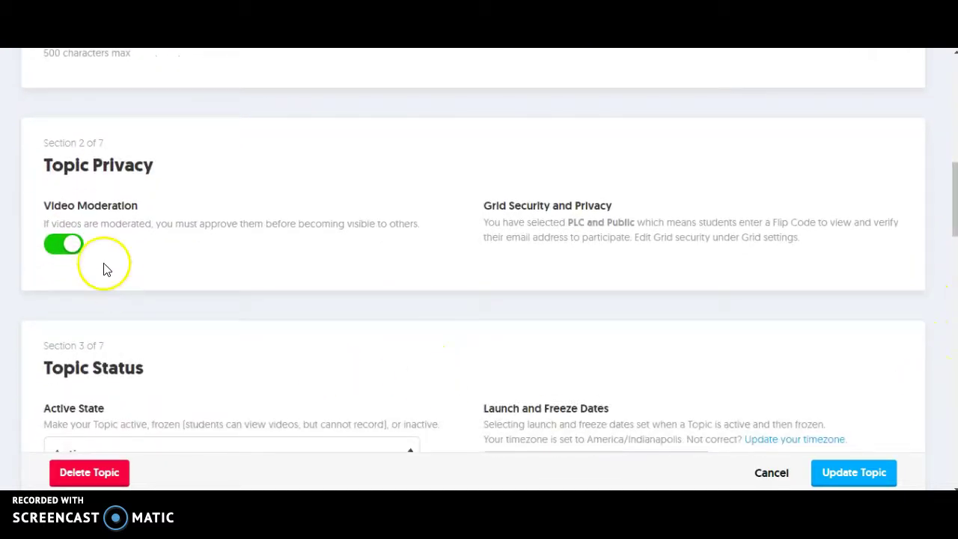
{"action": "left_click", "coordinate": [71, 244]}
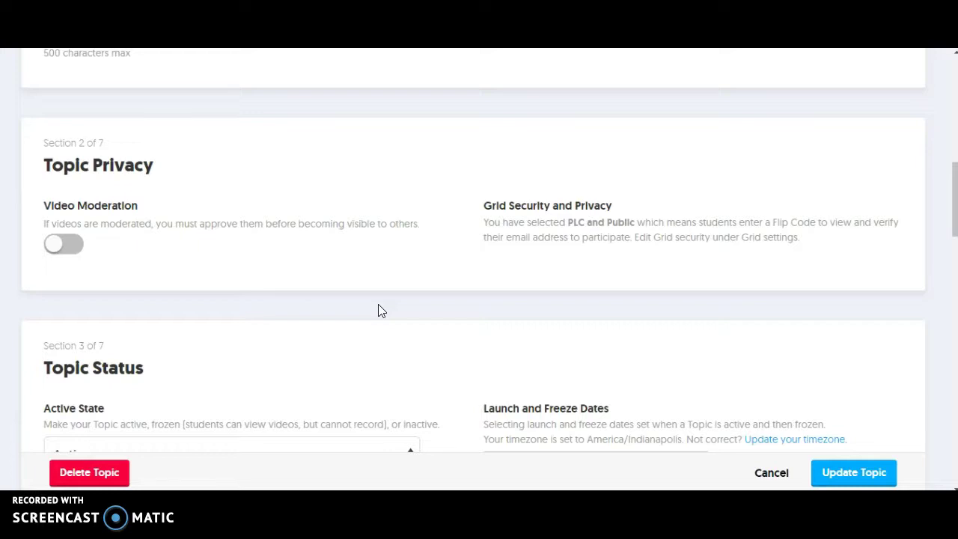
{"action": "left_click", "coordinate": [385, 323]}
{"action": "scroll", "coordinate": [384, 324], "scroll_direction": "down", "scroll_amount": 3}
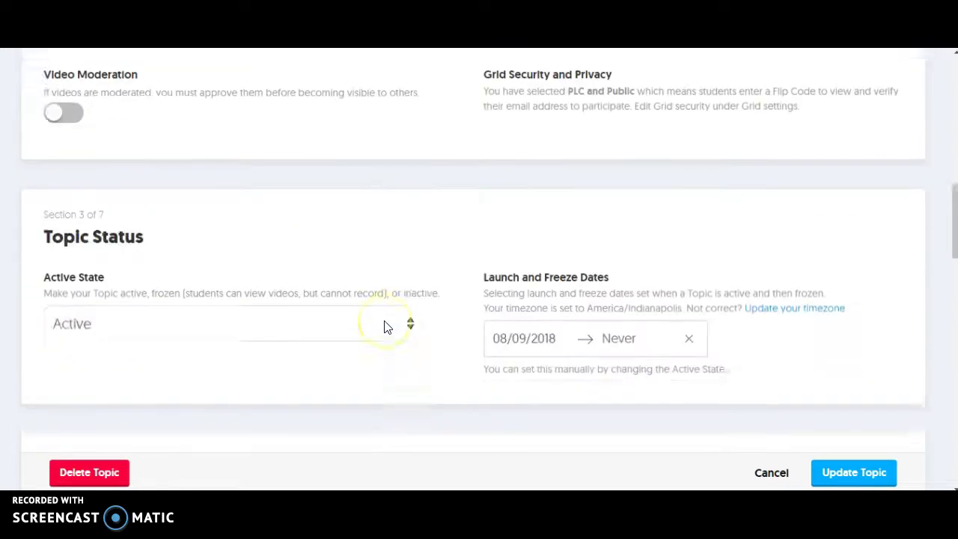
{"action": "left_click", "coordinate": [417, 279]}
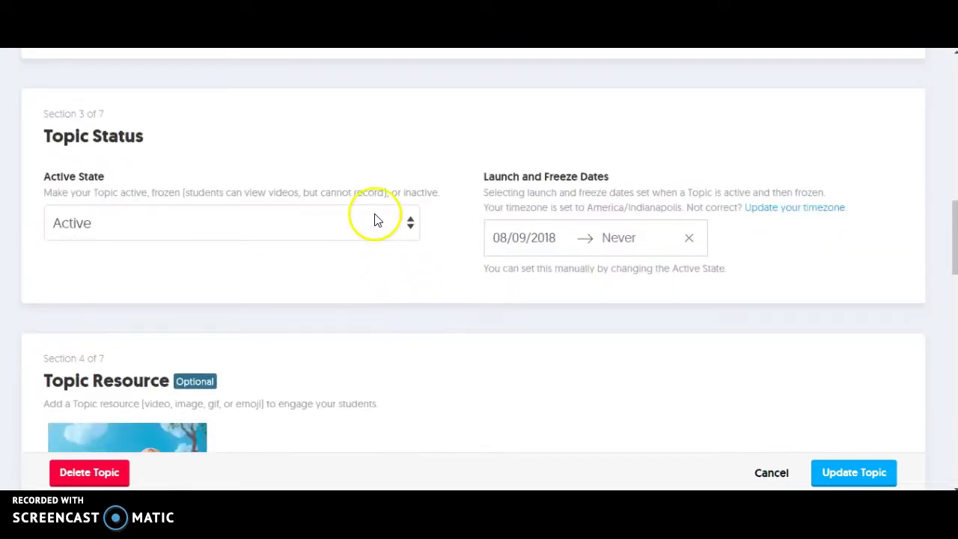
Step: Leave the topic's Active State set to Active
{"action": "left_click", "coordinate": [413, 223]}
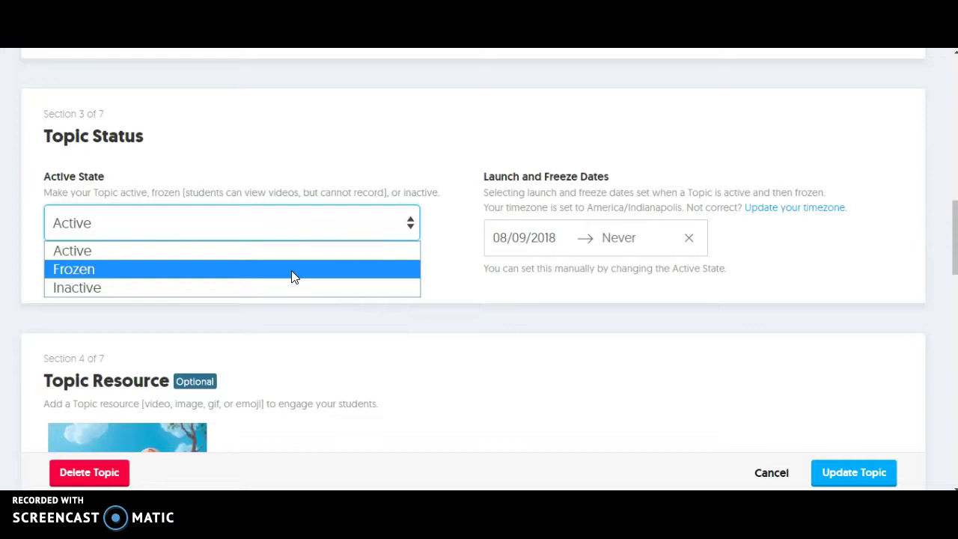
{"action": "left_click", "coordinate": [262, 259]}
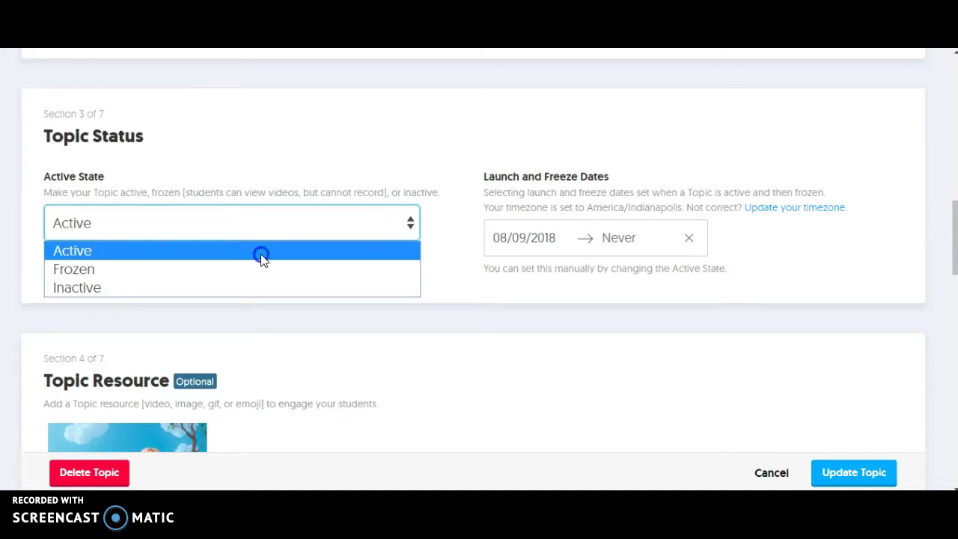
{"action": "left_click", "coordinate": [260, 252]}
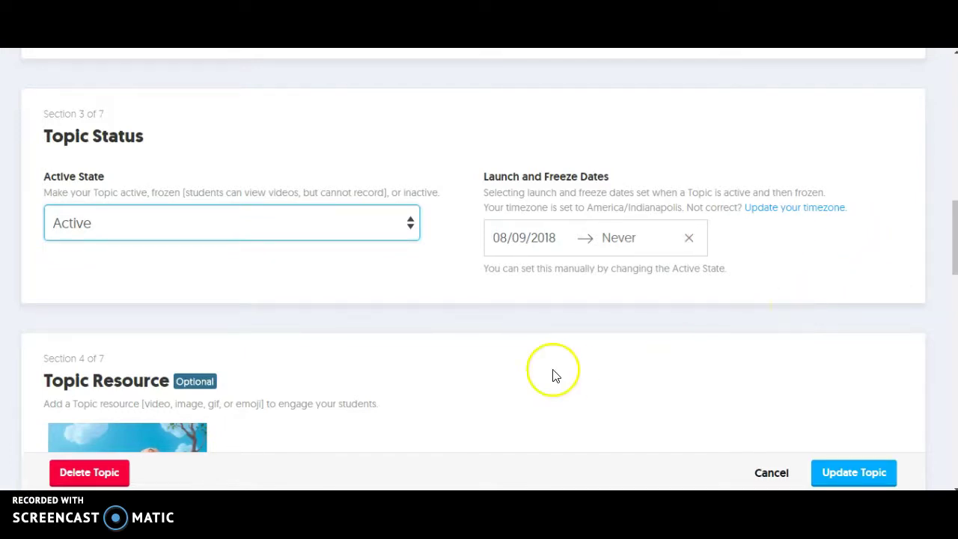
{"action": "scroll", "coordinate": [556, 395], "scroll_direction": "down", "scroll_amount": 3}
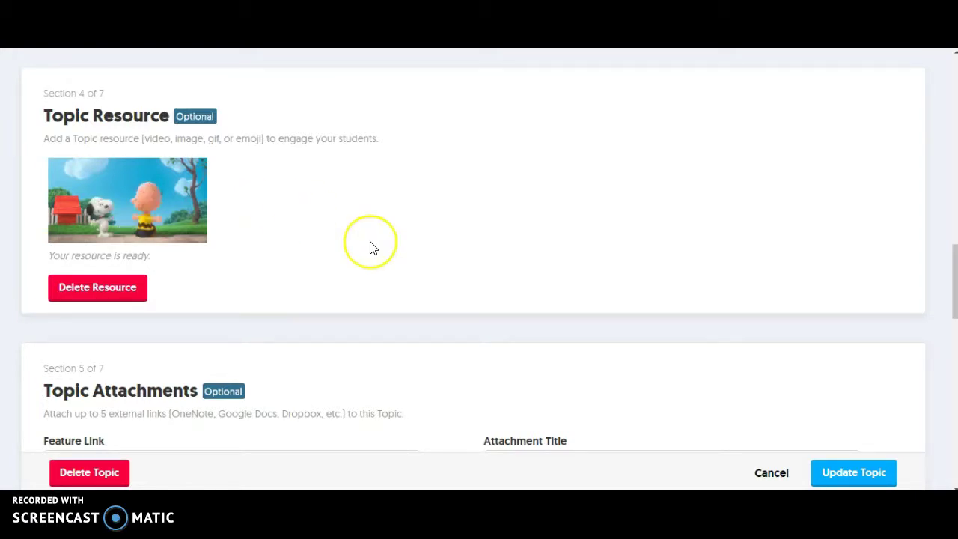
{"action": "scroll", "coordinate": [378, 254], "scroll_direction": "down", "scroll_amount": 4}
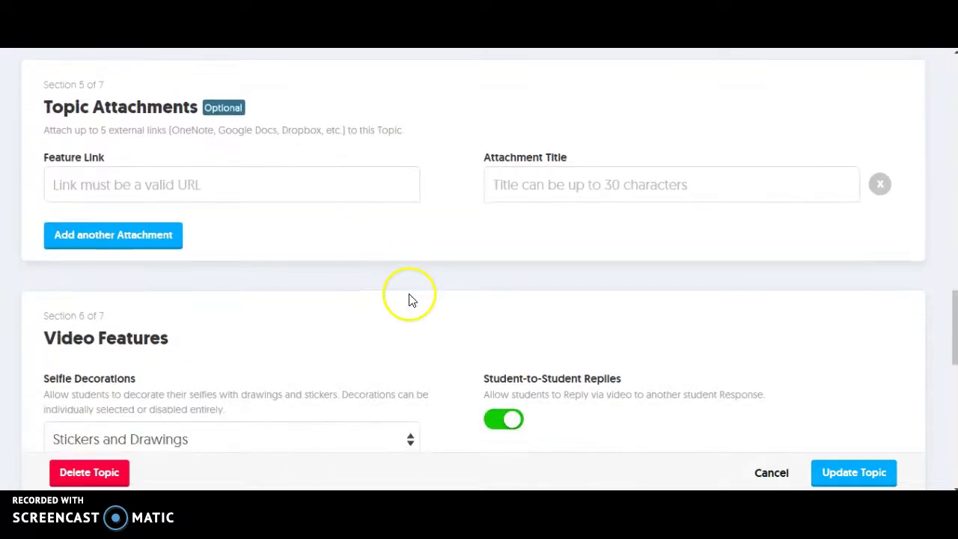
{"action": "scroll", "coordinate": [409, 300], "scroll_direction": "up", "scroll_amount": 1}
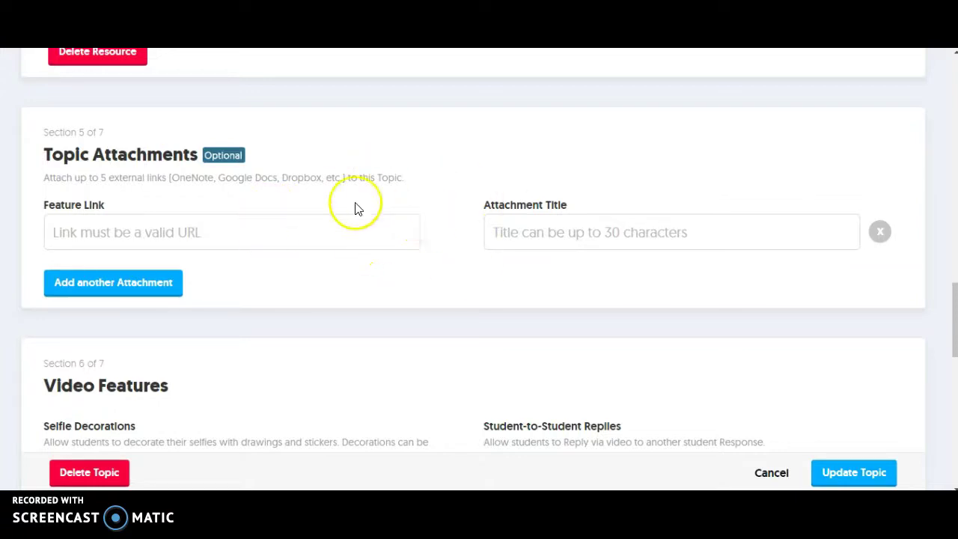
{"action": "scroll", "coordinate": [479, 333], "scroll_direction": "down", "scroll_amount": 2}
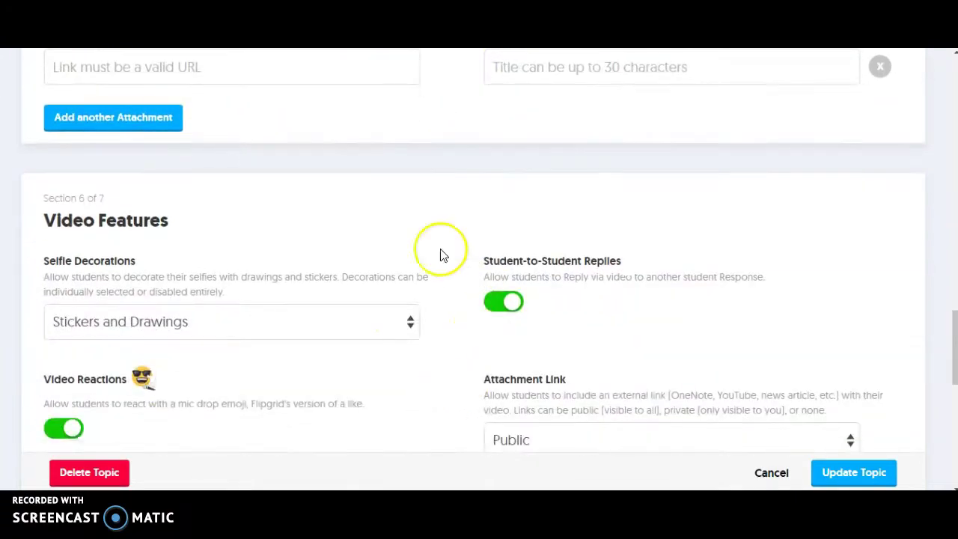
{"action": "scroll", "coordinate": [362, 177], "scroll_direction": "up", "scroll_amount": 1}
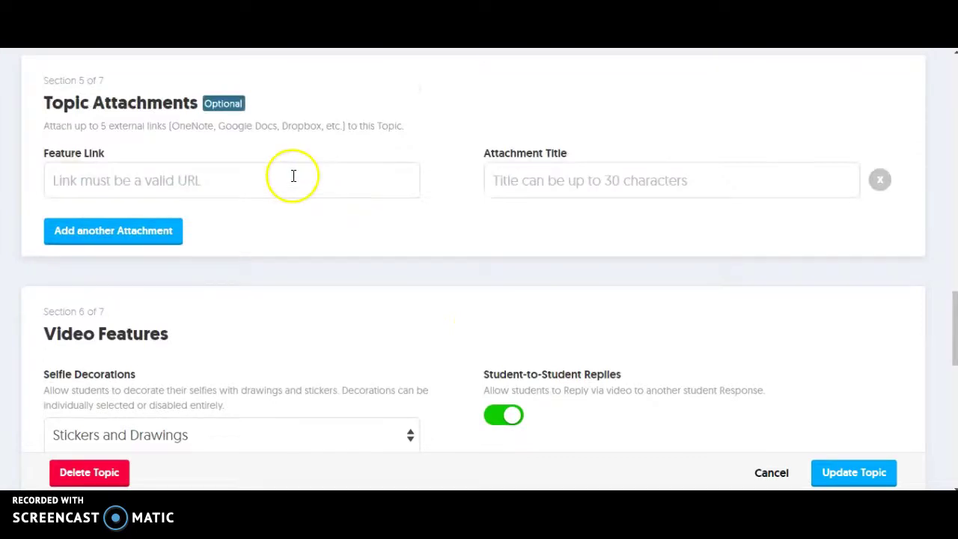
{"action": "scroll", "coordinate": [412, 329], "scroll_direction": "down", "scroll_amount": 3}
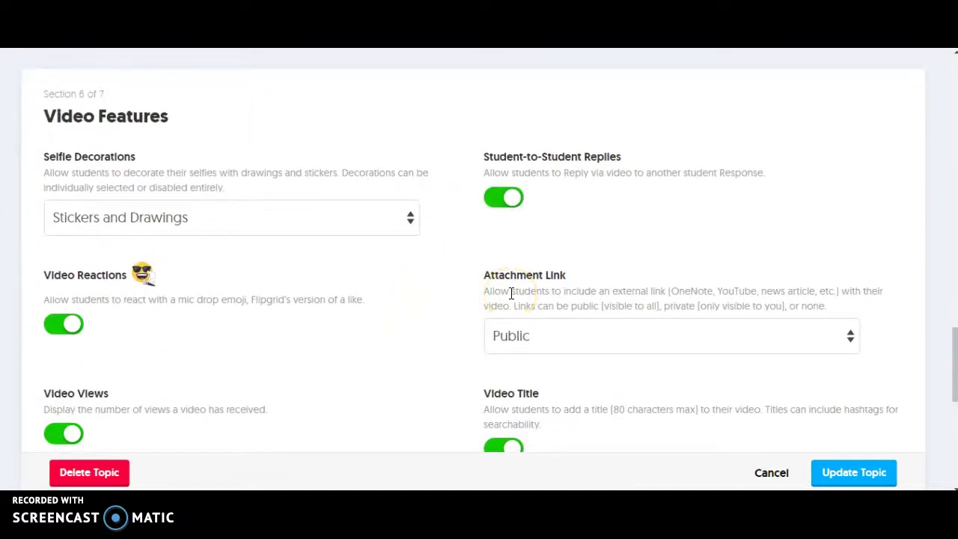
{"action": "scroll", "coordinate": [431, 393], "scroll_direction": "down", "scroll_amount": 1}
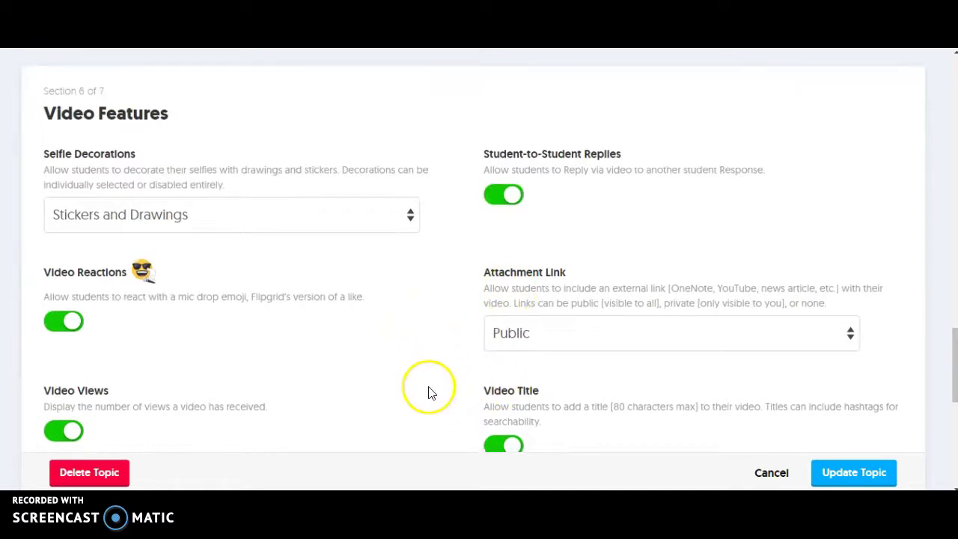
Step: Keep Stickers and Drawings for selfie decorations and switch off Video Views
{"action": "left_click", "coordinate": [410, 171]}
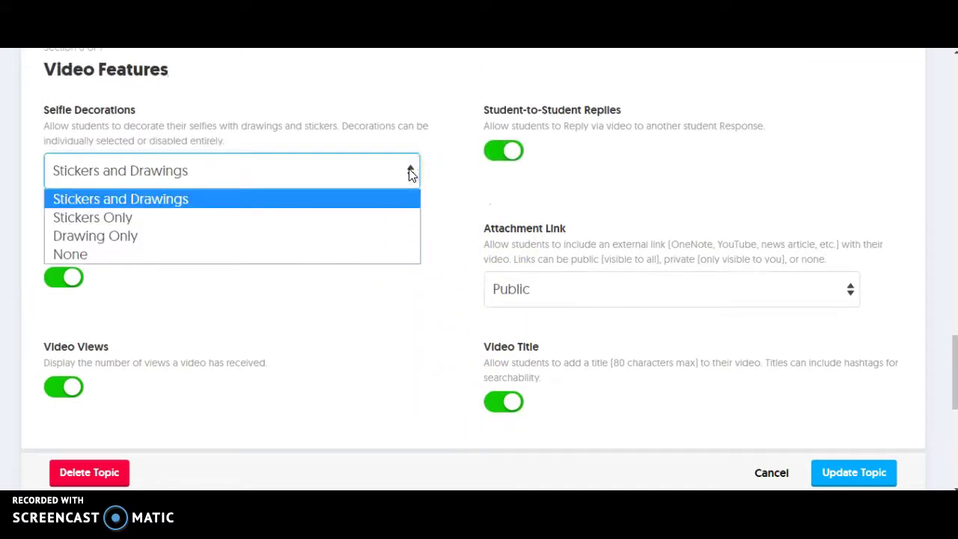
{"action": "left_click", "coordinate": [344, 199]}
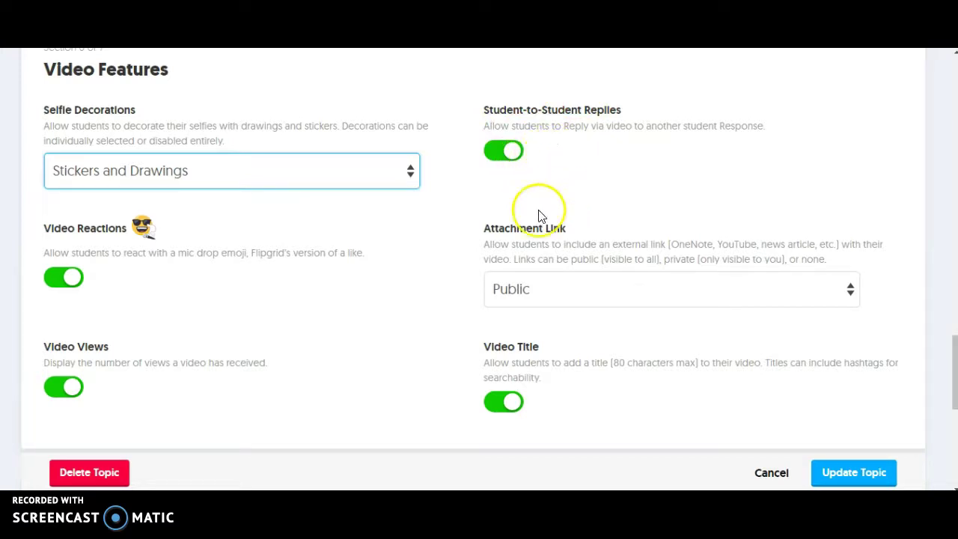
{"action": "left_click", "coordinate": [72, 389]}
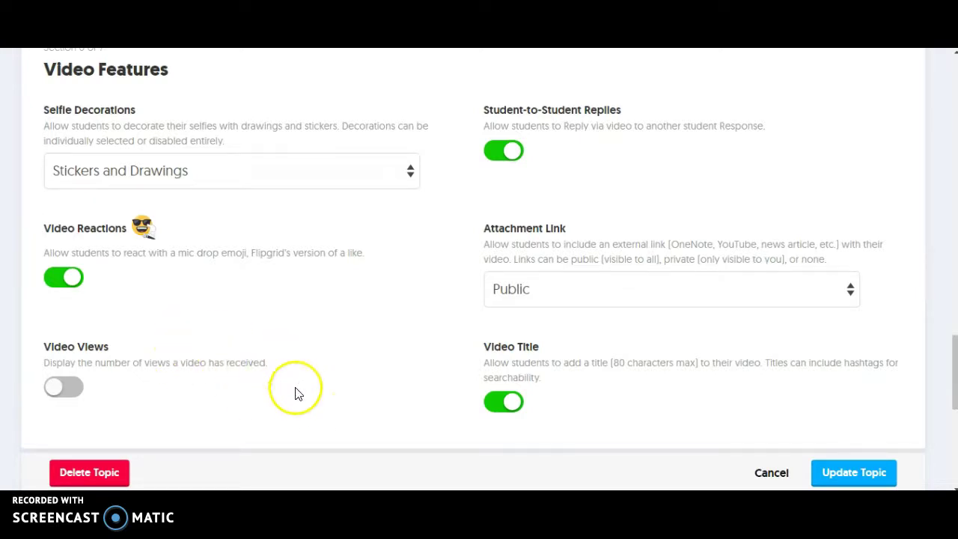
Step: Choose Custom Feedback, showing a rubric with Replies, Content, Fluency, Setting and Length
{"action": "scroll", "coordinate": [351, 376], "scroll_direction": "down", "scroll_amount": 2}
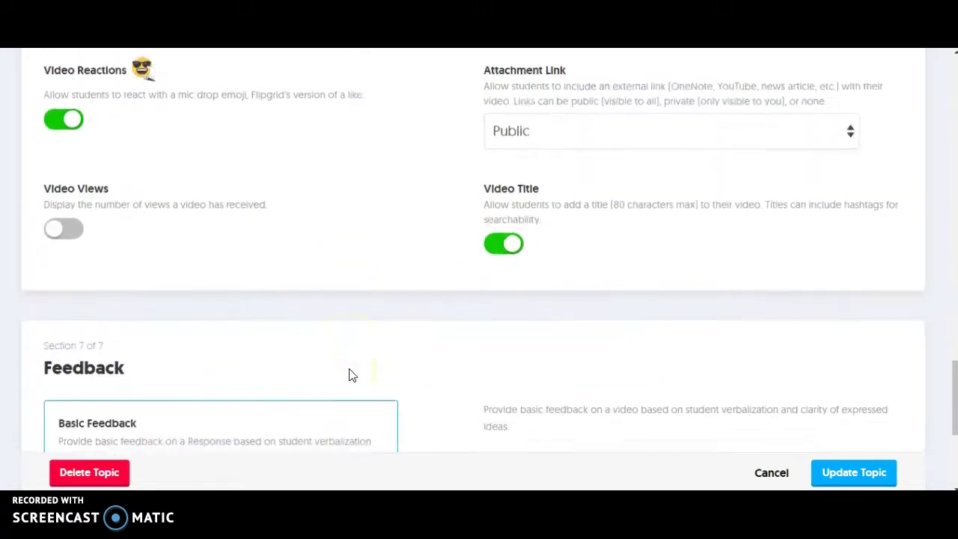
{"action": "scroll", "coordinate": [459, 404], "scroll_direction": "down", "scroll_amount": 2}
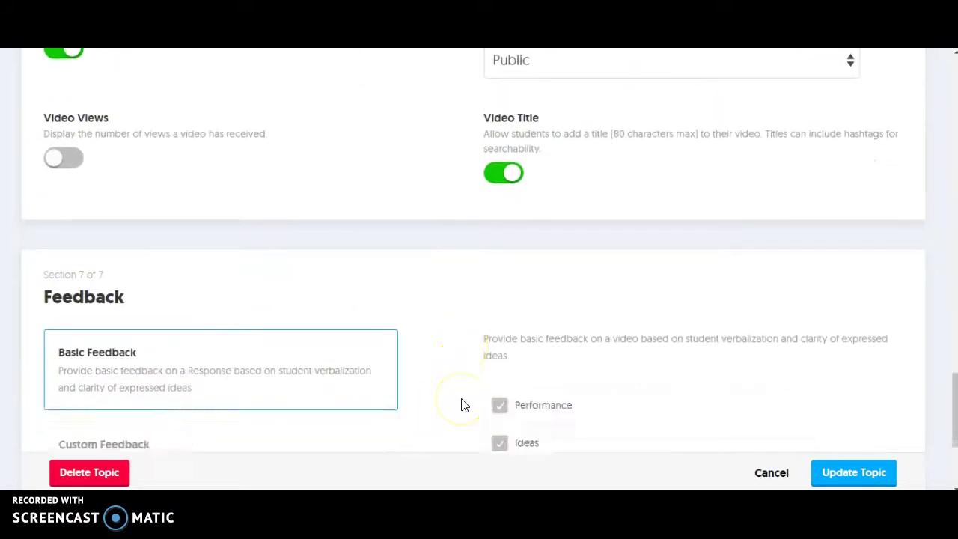
{"action": "scroll", "coordinate": [461, 405], "scroll_direction": "down", "scroll_amount": 1}
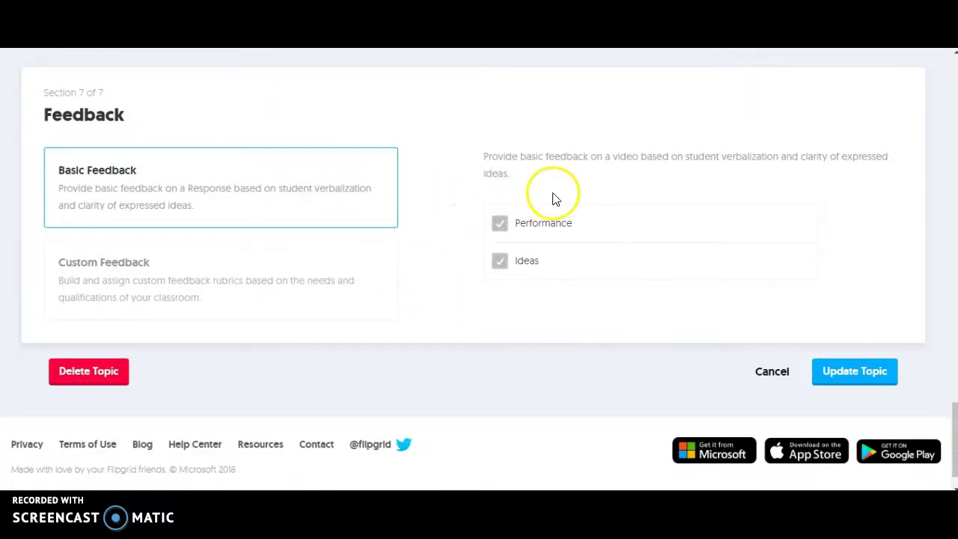
{"action": "left_click", "coordinate": [227, 286]}
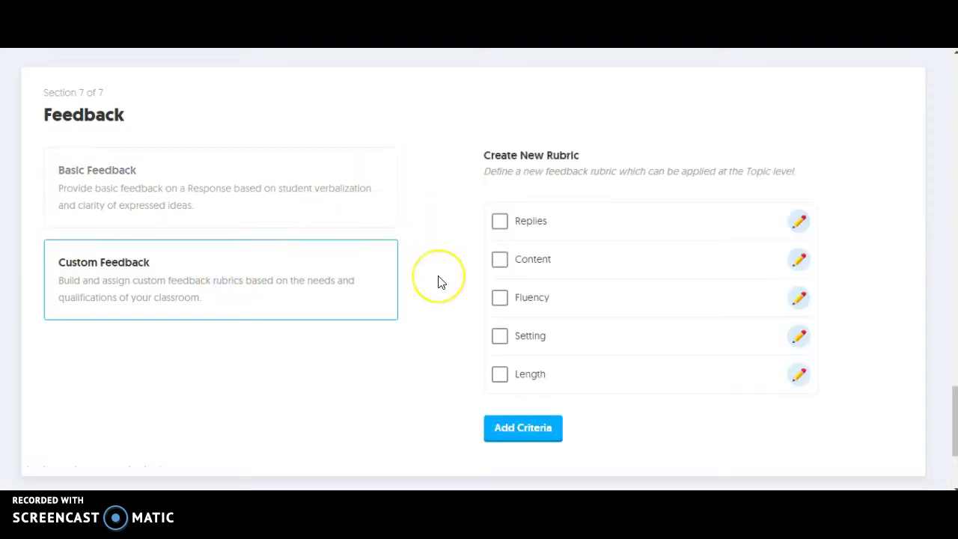
{"action": "scroll", "coordinate": [439, 282], "scroll_direction": "down", "scroll_amount": 2}
{"action": "scroll", "coordinate": [439, 281], "scroll_direction": "down", "scroll_amount": 1}
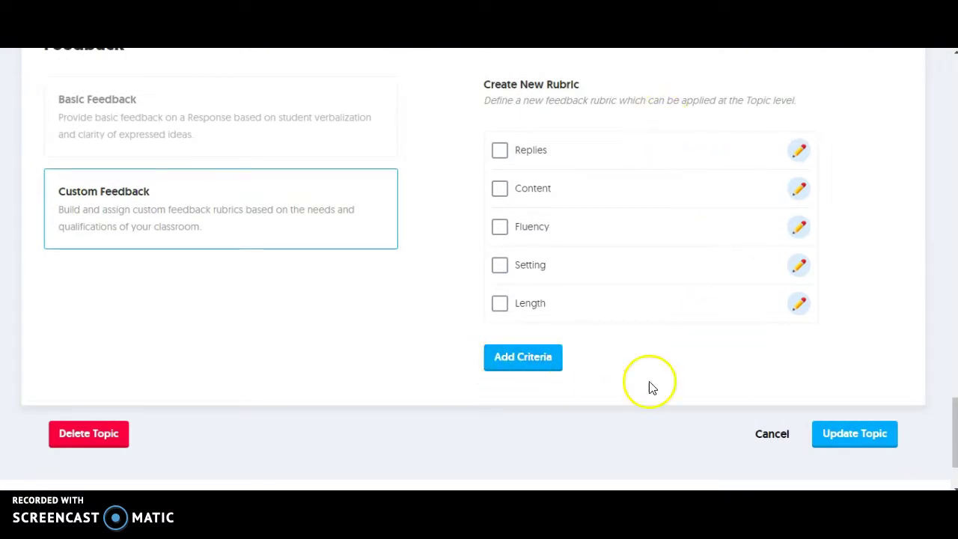
Step: Edit the Replies criterion, keeping its maximum score at 5
{"action": "left_click", "coordinate": [799, 151]}
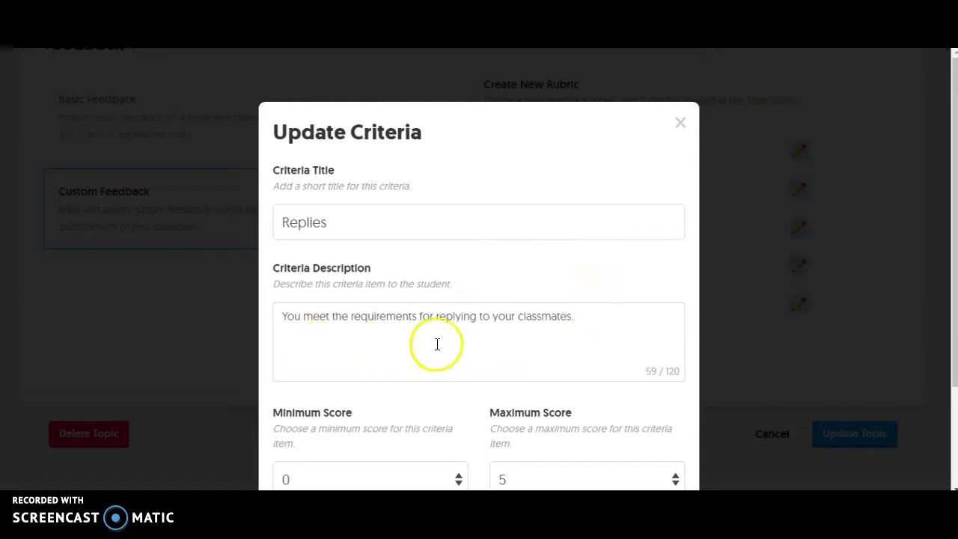
{"action": "scroll", "coordinate": [604, 348], "scroll_direction": "down", "scroll_amount": 1}
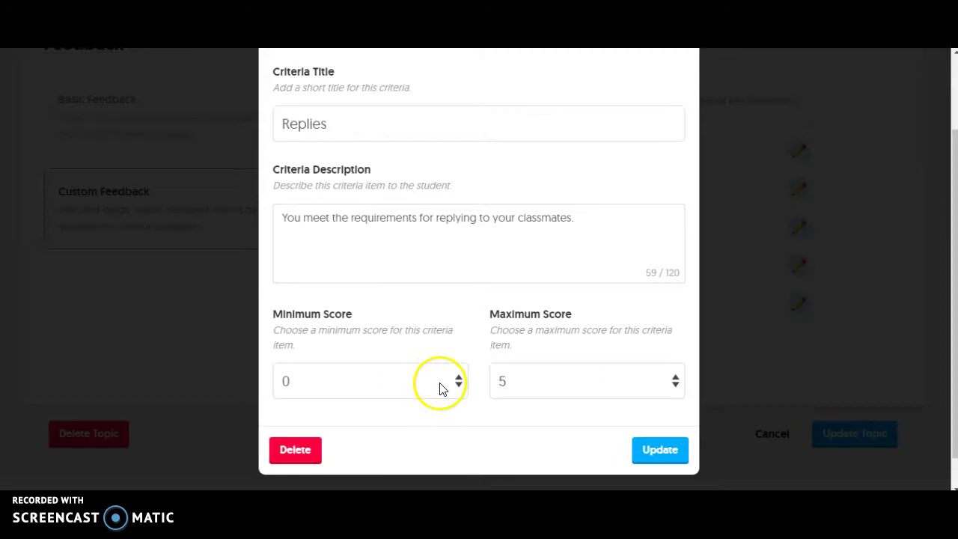
{"action": "left_click", "coordinate": [648, 390]}
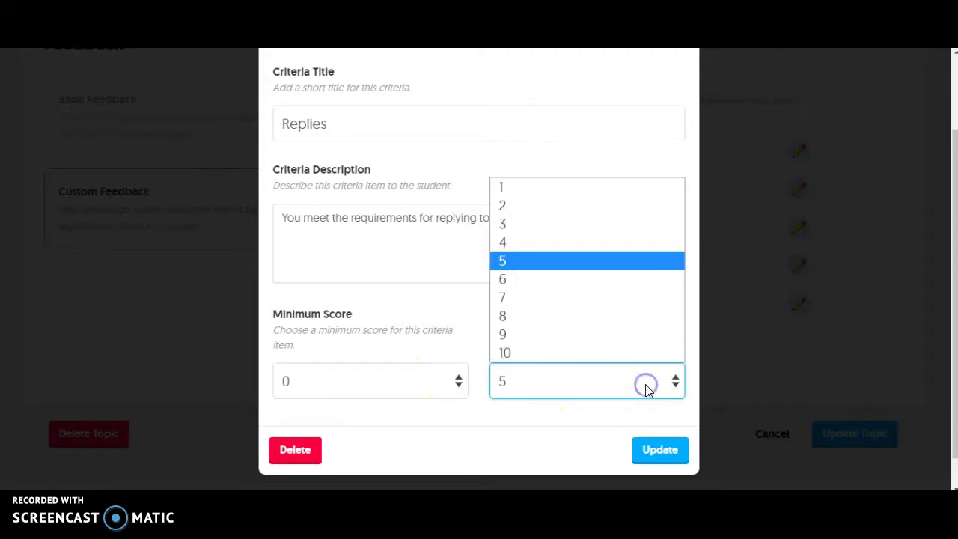
{"action": "left_click", "coordinate": [648, 390]}
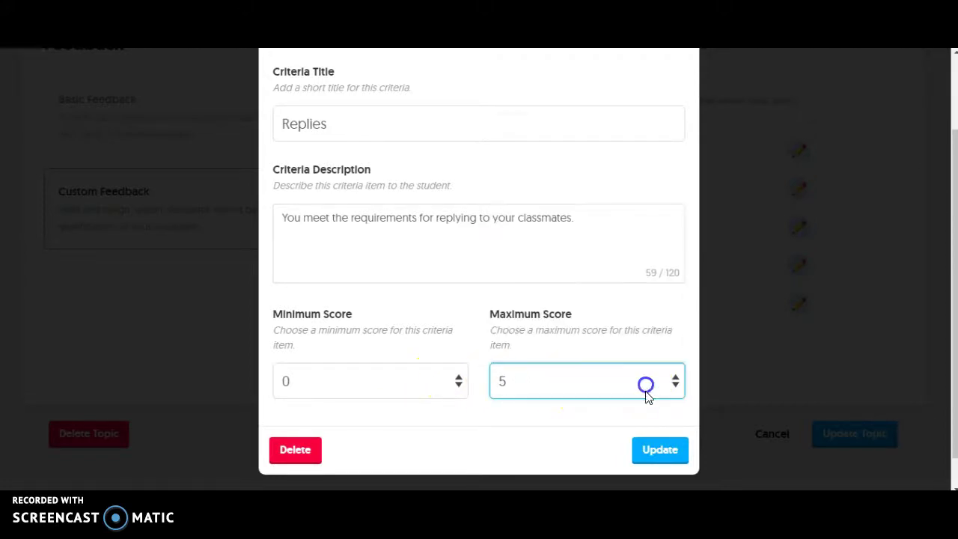
{"action": "left_click", "coordinate": [669, 452]}
Step: Tick Replies, Content, Fluency, Setting and Length, then save with Update Topic
{"action": "left_click", "coordinate": [499, 150]}
{"action": "left_click", "coordinate": [499, 189]}
{"action": "left_click", "coordinate": [499, 228]}
{"action": "left_click", "coordinate": [500, 263]}
{"action": "left_click", "coordinate": [499, 304]}
{"action": "left_click", "coordinate": [847, 432]}
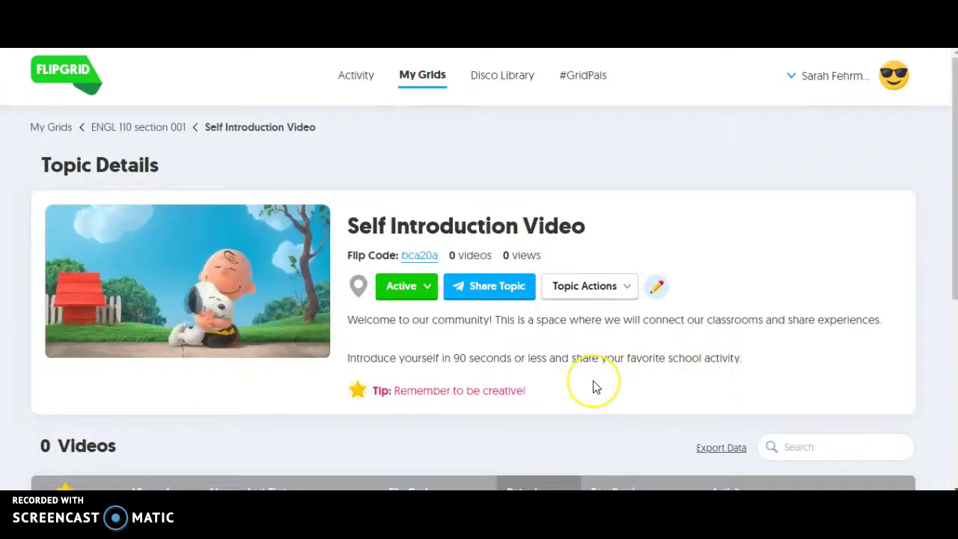
Step: Return to ENGL 110 section 001's Grid Details and review the Ideas and Self Introduction Video topics
{"action": "scroll", "coordinate": [594, 387], "scroll_direction": "down", "scroll_amount": 4}
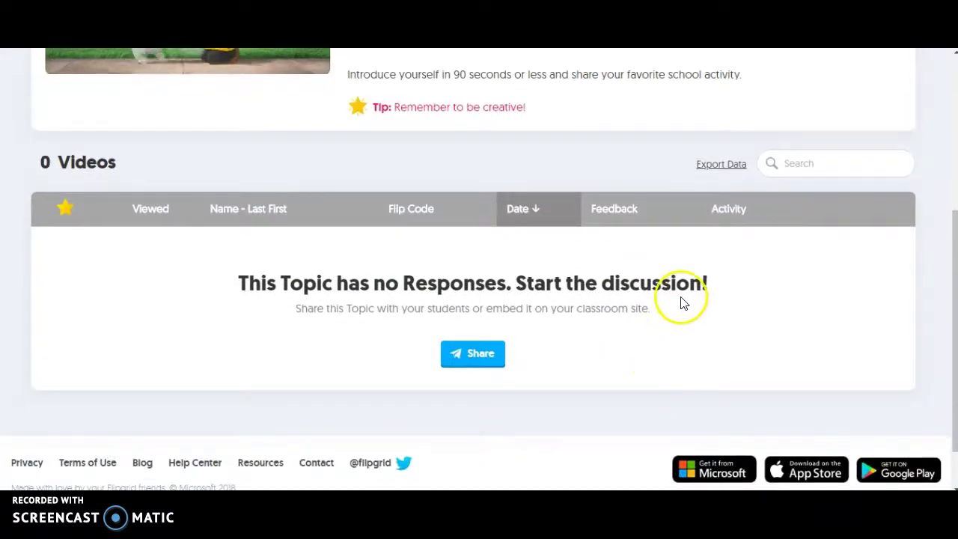
{"action": "scroll", "coordinate": [602, 217], "scroll_direction": "up", "scroll_amount": 4}
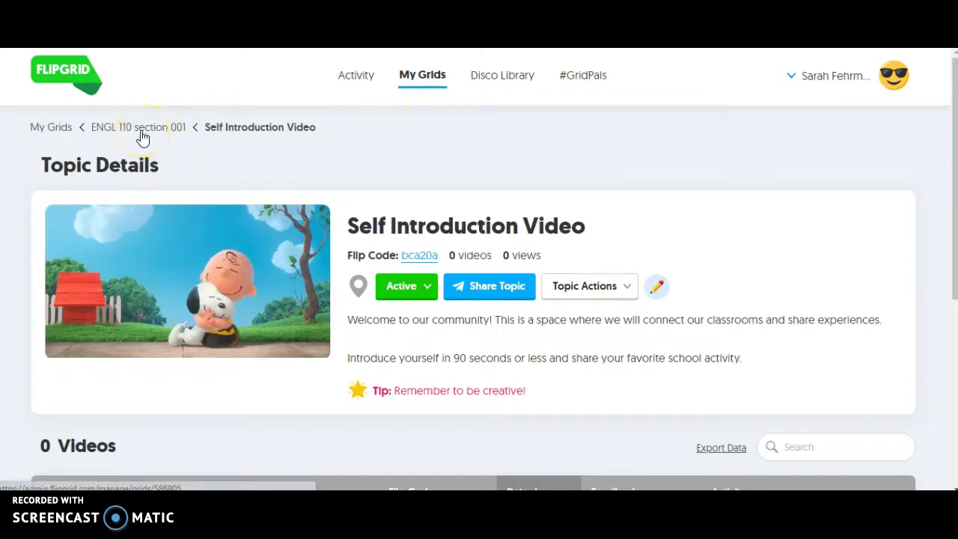
{"action": "left_click", "coordinate": [139, 128]}
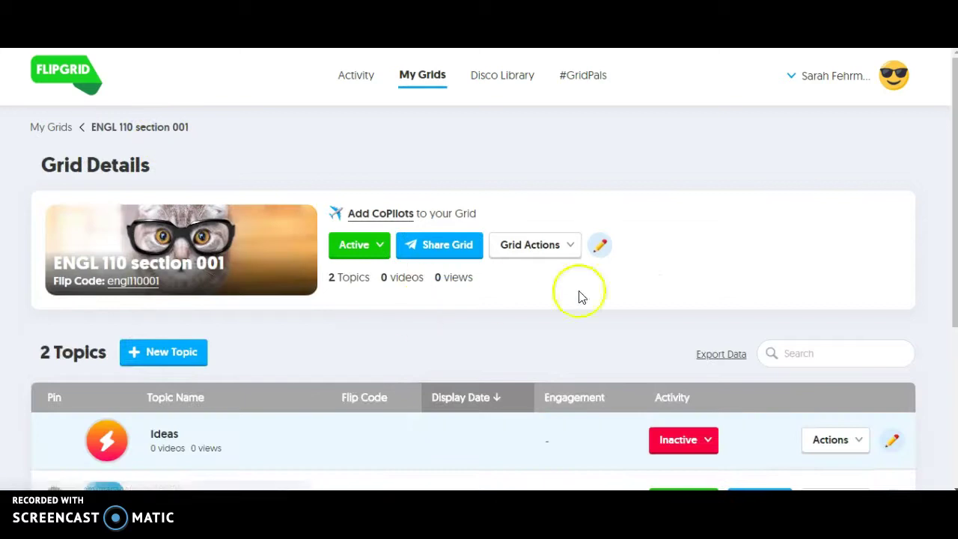
{"action": "scroll", "coordinate": [707, 307], "scroll_direction": "down", "scroll_amount": 1}
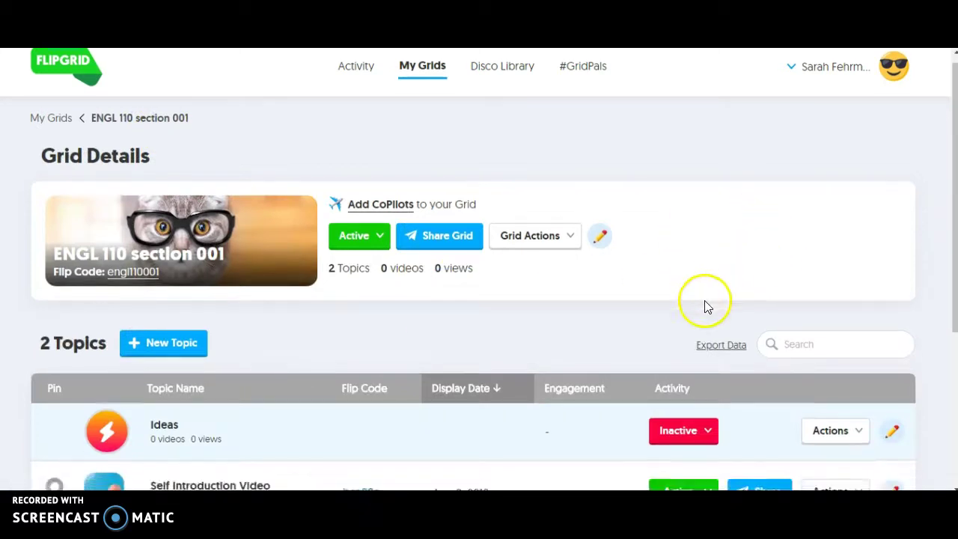
{"action": "scroll", "coordinate": [706, 306], "scroll_direction": "down", "scroll_amount": 3}
{"action": "scroll", "coordinate": [706, 308], "scroll_direction": "up", "scroll_amount": 1}
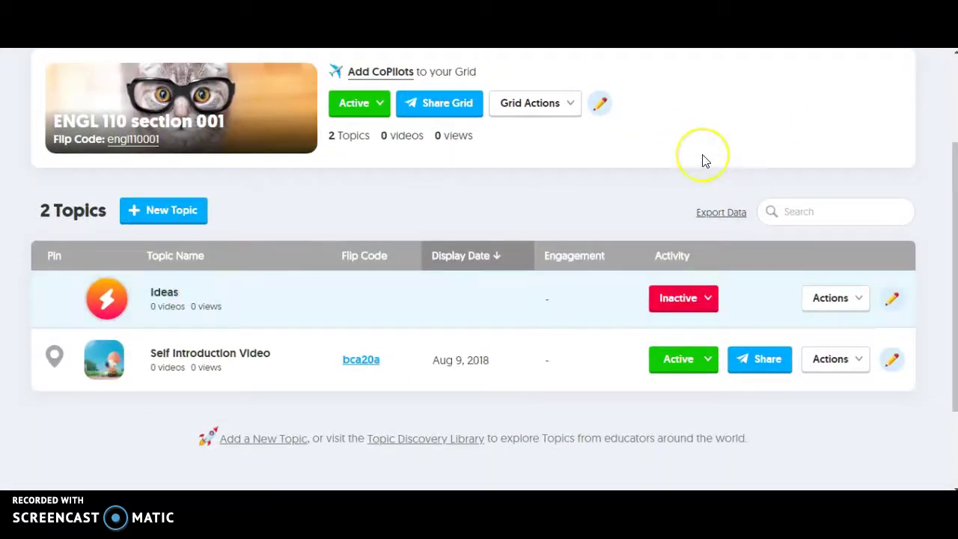
{"action": "scroll", "coordinate": [703, 159], "scroll_direction": "up", "scroll_amount": 1}
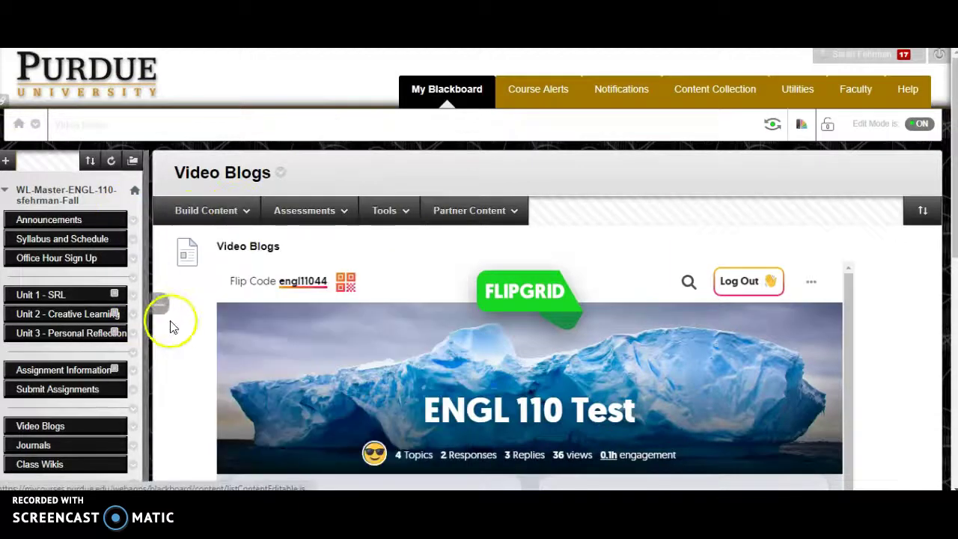
Step: Log out of the ENGL 110 Test grid embedded on the Video Blogs page
{"action": "scroll", "coordinate": [166, 346], "scroll_direction": "down", "scroll_amount": 3}
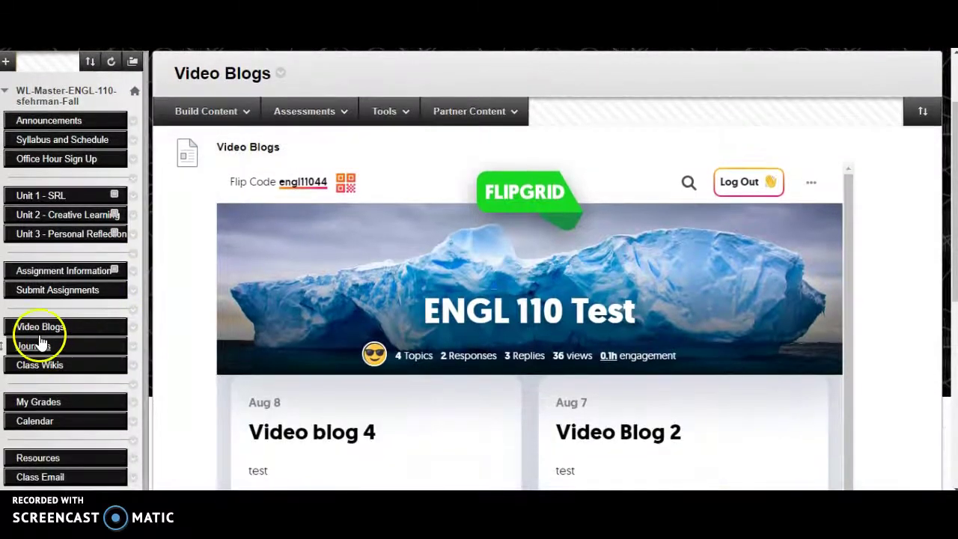
{"action": "left_click_drag", "start_coordinate": [36, 338], "coordinate": [37, 335]}
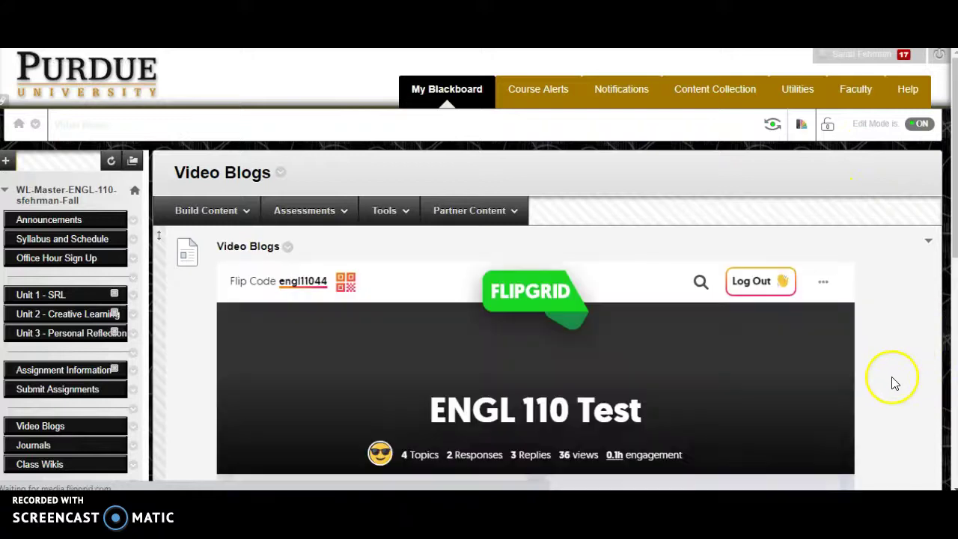
{"action": "scroll", "coordinate": [896, 397], "scroll_direction": "down", "scroll_amount": 2}
{"action": "left_click", "coordinate": [754, 186]}
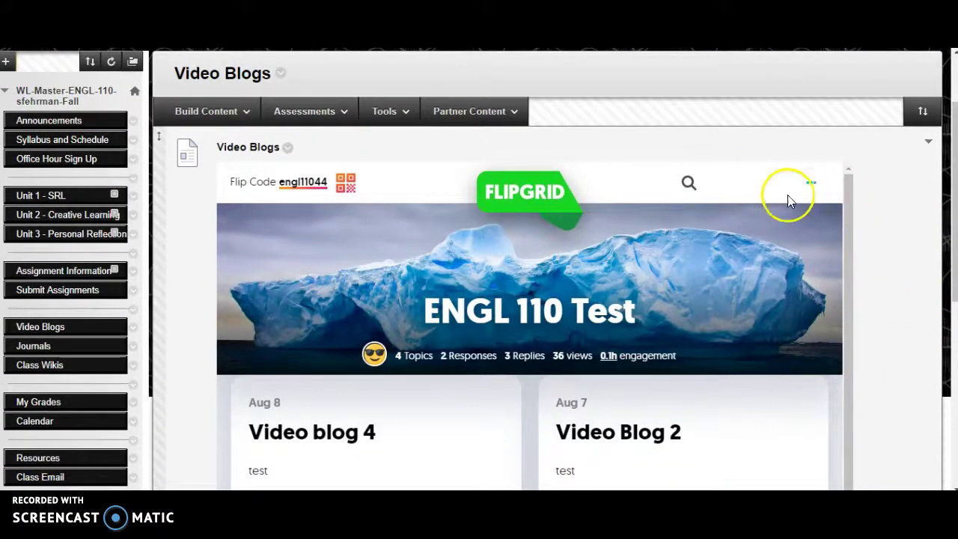
{"action": "scroll", "coordinate": [901, 349], "scroll_direction": "down", "scroll_amount": 2}
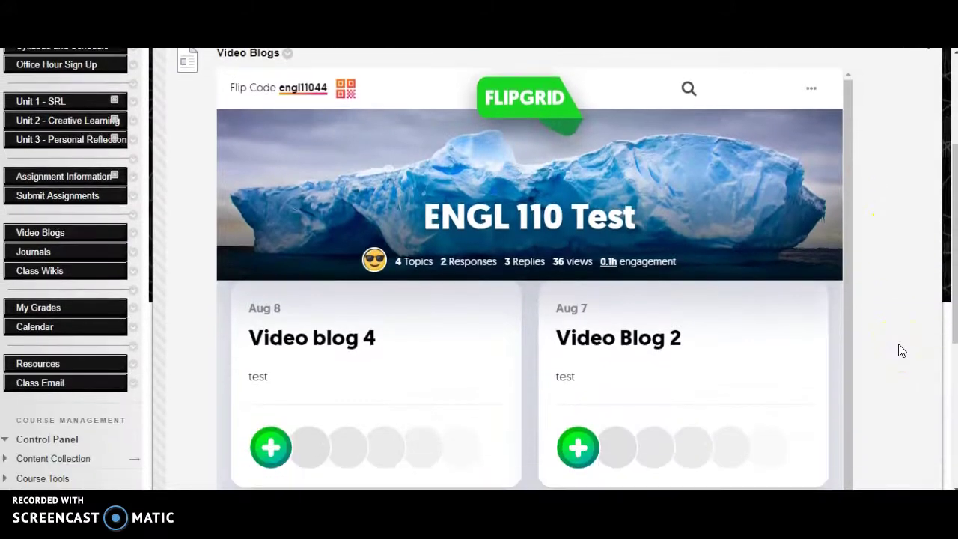
{"action": "scroll", "coordinate": [902, 351], "scroll_direction": "down", "scroll_amount": 1}
{"action": "scroll", "coordinate": [910, 301], "scroll_direction": "up", "scroll_amount": 2}
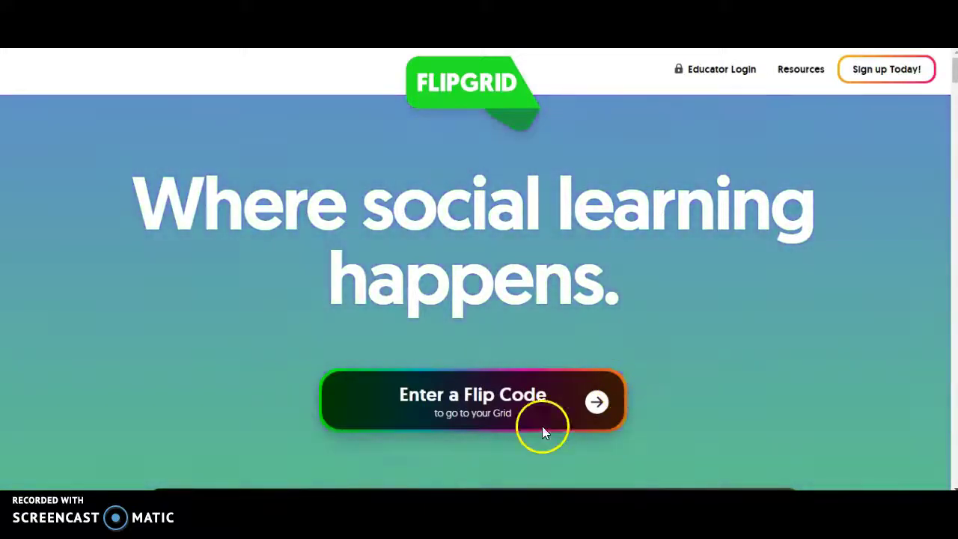
{"action": "left_click", "coordinate": [486, 402]}
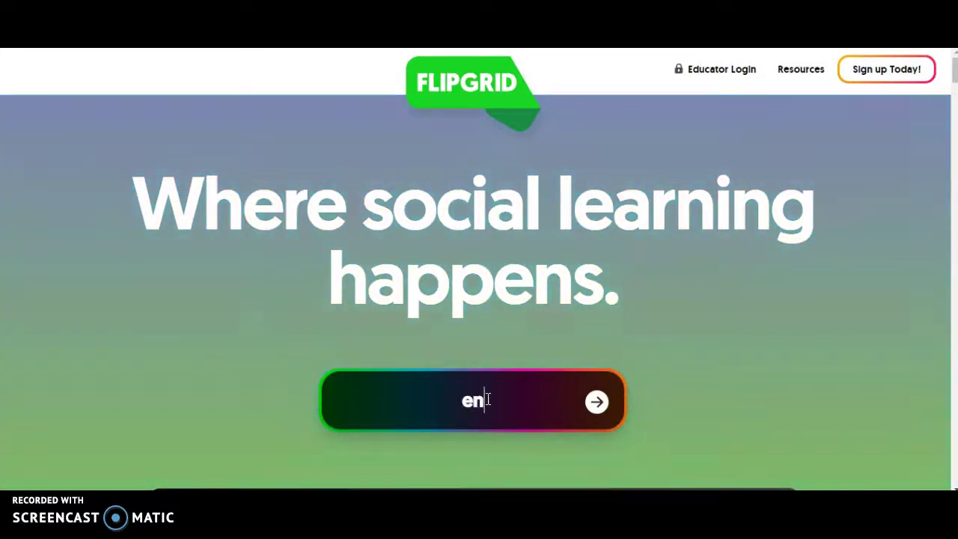
{"action": "left_click", "coordinate": [597, 408]}
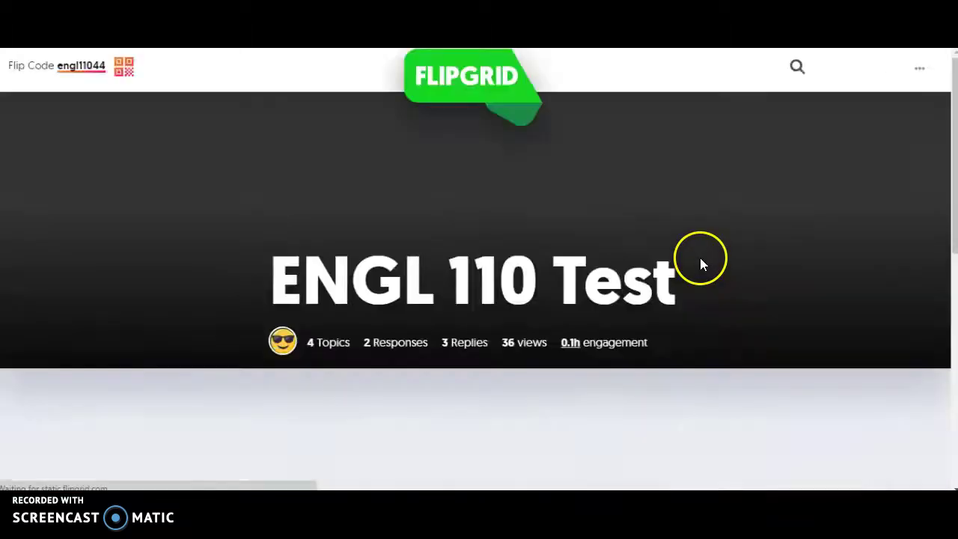
{"action": "scroll", "coordinate": [552, 434], "scroll_direction": "down", "scroll_amount": 4}
{"action": "scroll", "coordinate": [552, 434], "scroll_direction": "up", "scroll_amount": 4}
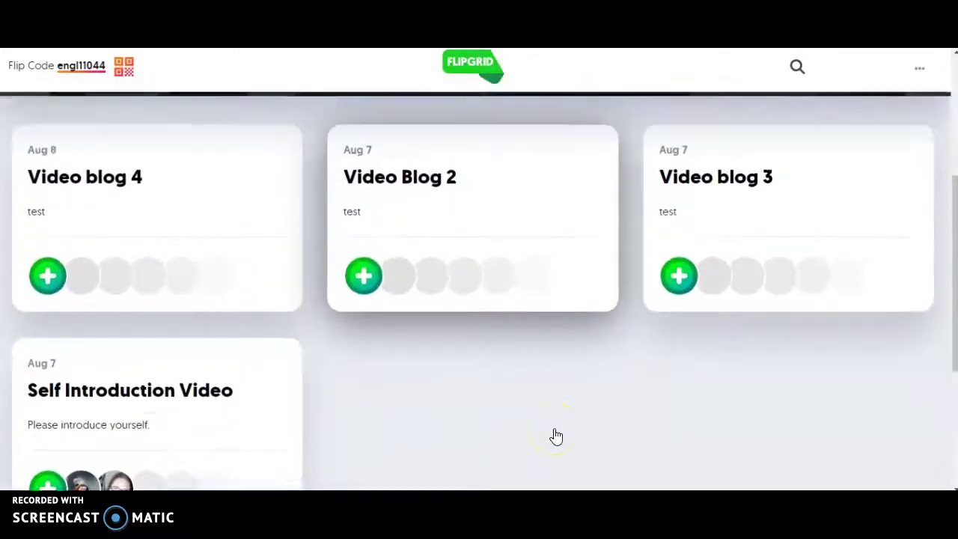
{"action": "scroll", "coordinate": [573, 145], "scroll_direction": "up", "scroll_amount": 1}
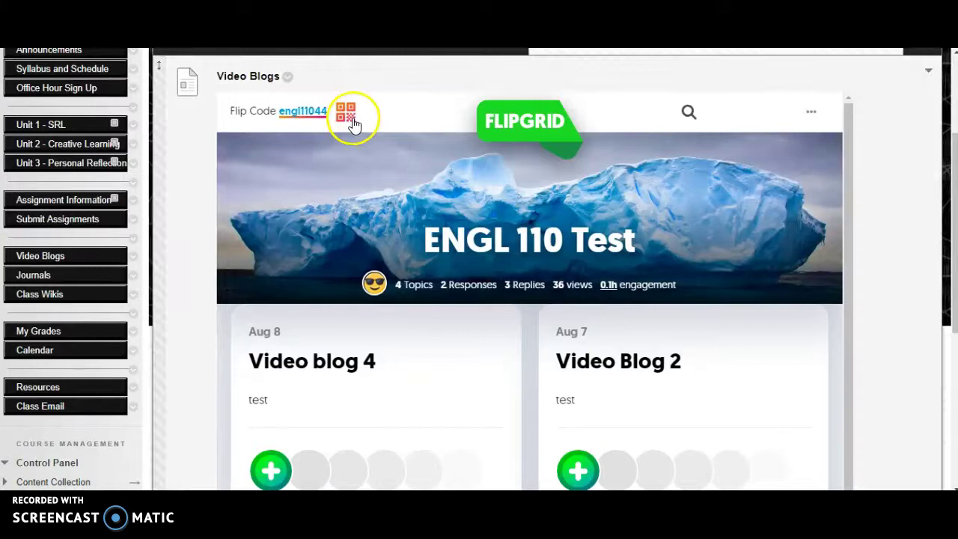
{"action": "left_click", "coordinate": [351, 118]}
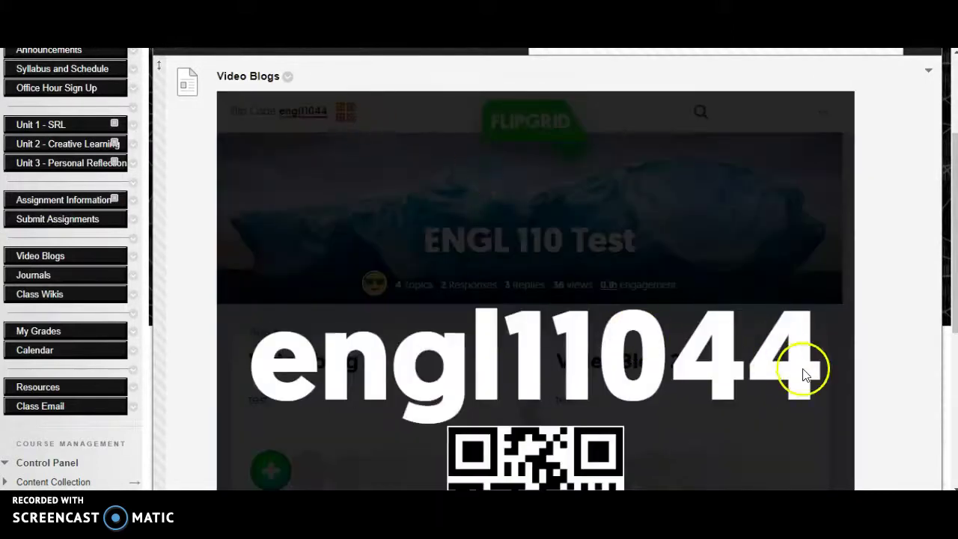
{"action": "scroll", "coordinate": [862, 388], "scroll_direction": "down", "scroll_amount": 3}
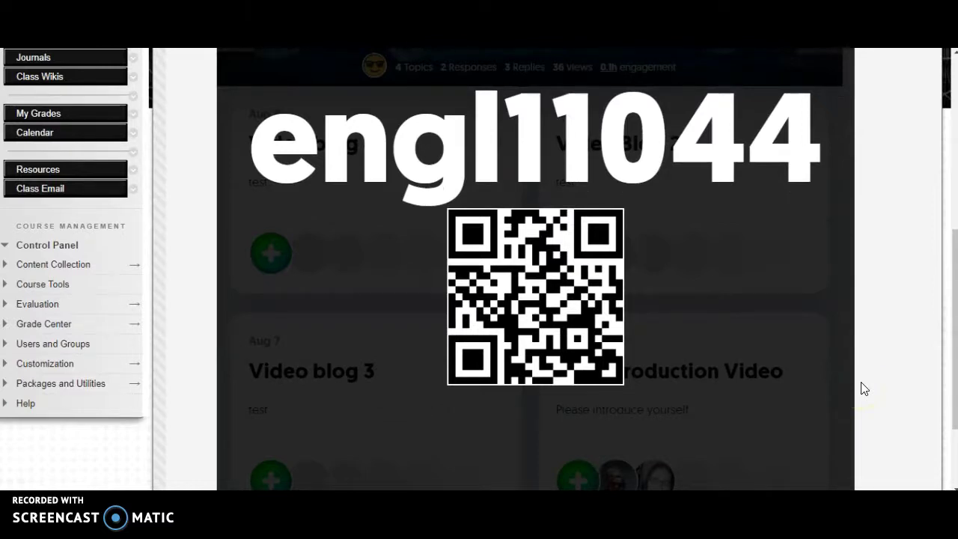
{"action": "scroll", "coordinate": [887, 269], "scroll_direction": "up", "scroll_amount": 3}
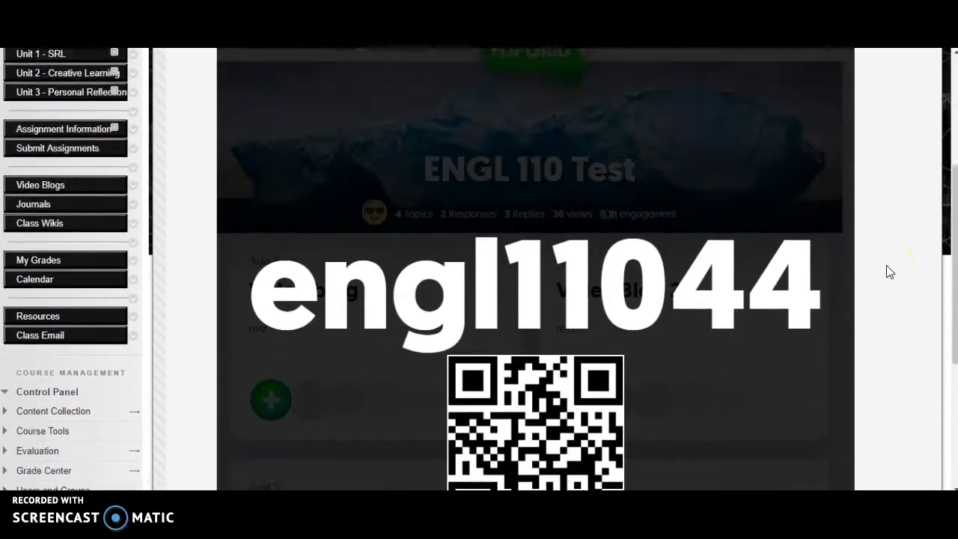
{"action": "scroll", "coordinate": [889, 271], "scroll_direction": "down", "scroll_amount": 1}
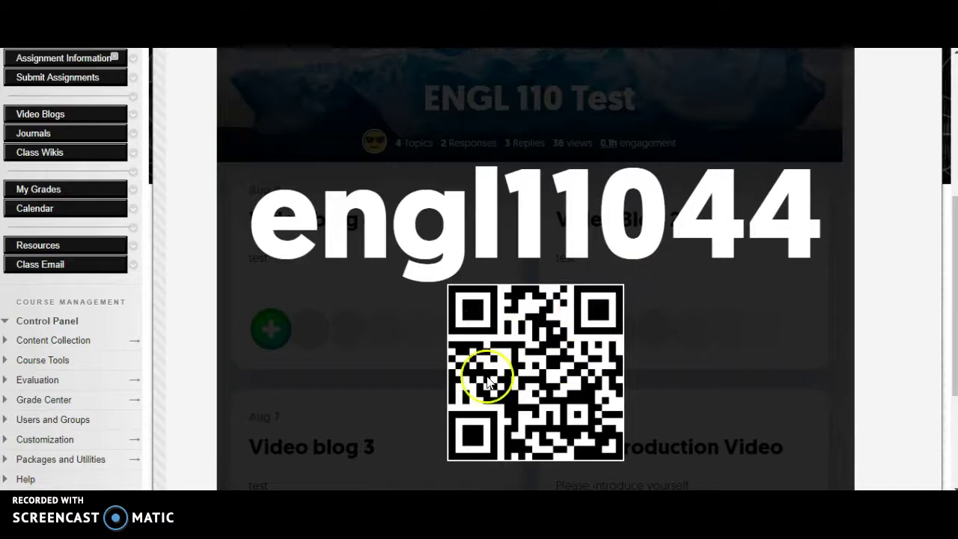
{"action": "scroll", "coordinate": [860, 172], "scroll_direction": "up", "scroll_amount": 3}
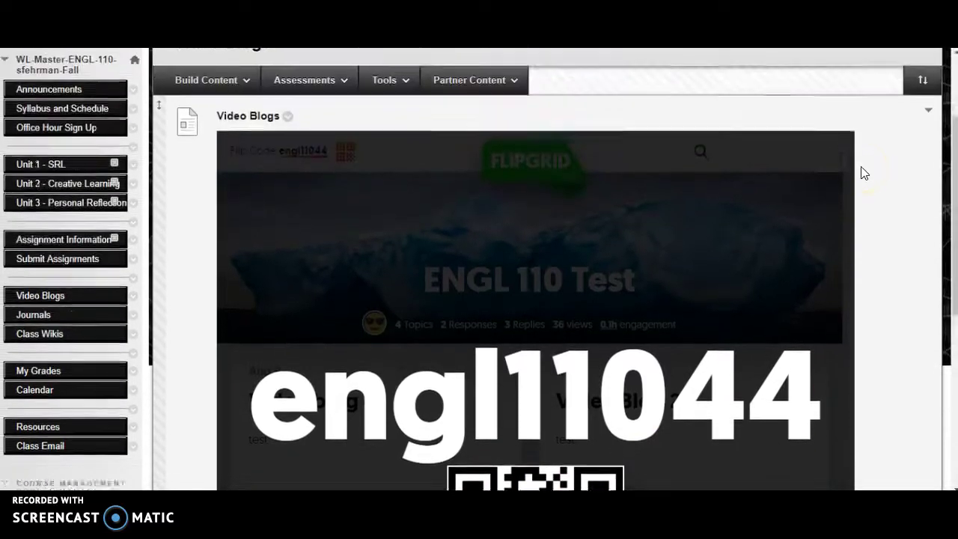
Step: Close the code overlay, open the Self Introduction Video topic, and start a new response
{"action": "left_click", "coordinate": [460, 307]}
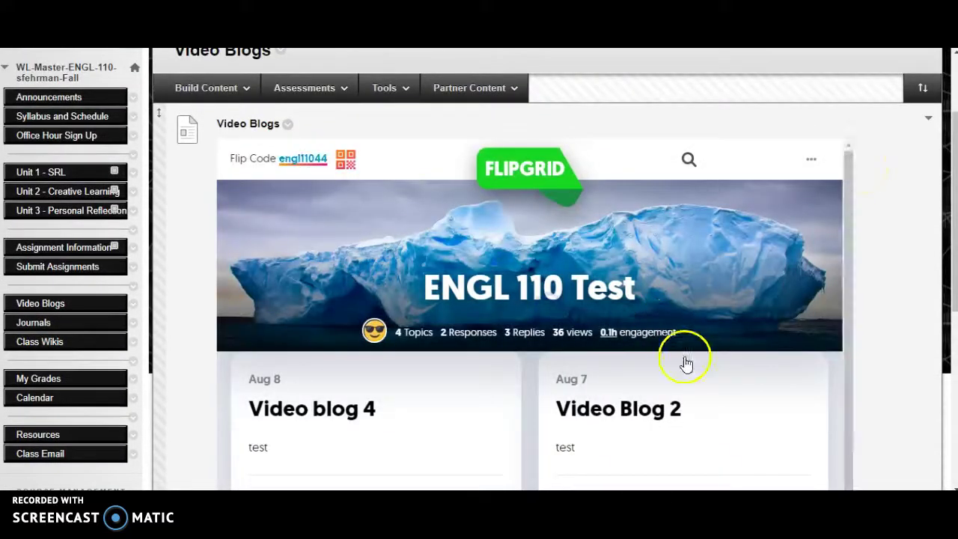
{"action": "scroll", "coordinate": [754, 409], "scroll_direction": "down", "scroll_amount": 1}
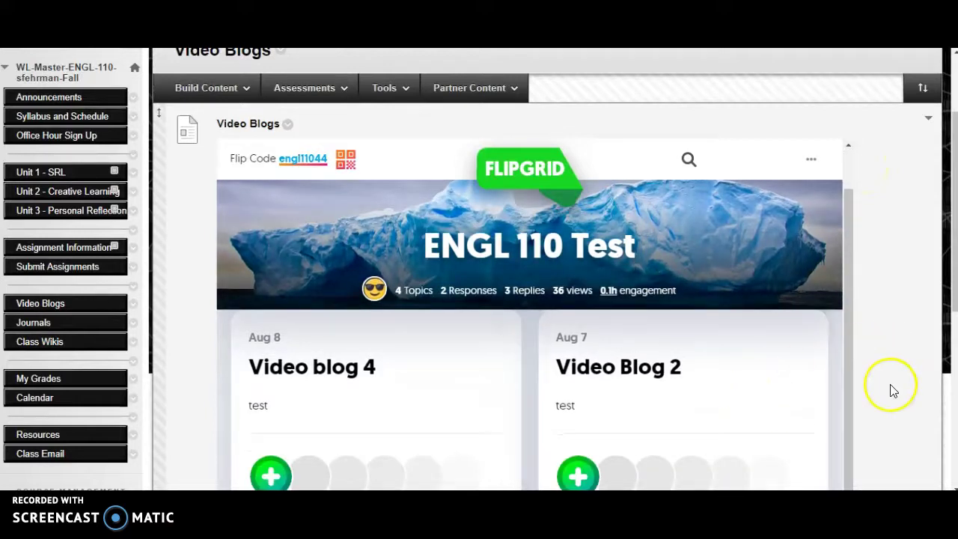
{"action": "scroll", "coordinate": [893, 387], "scroll_direction": "down", "scroll_amount": 2}
{"action": "scroll", "coordinate": [632, 436], "scroll_direction": "down", "scroll_amount": 1}
{"action": "scroll", "coordinate": [633, 435], "scroll_direction": "down", "scroll_amount": 3}
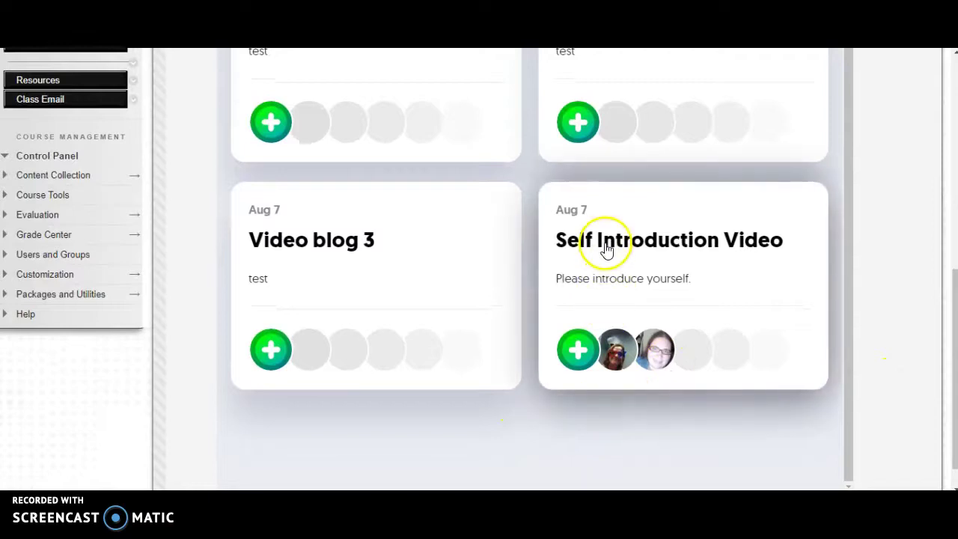
{"action": "left_click", "coordinate": [606, 249]}
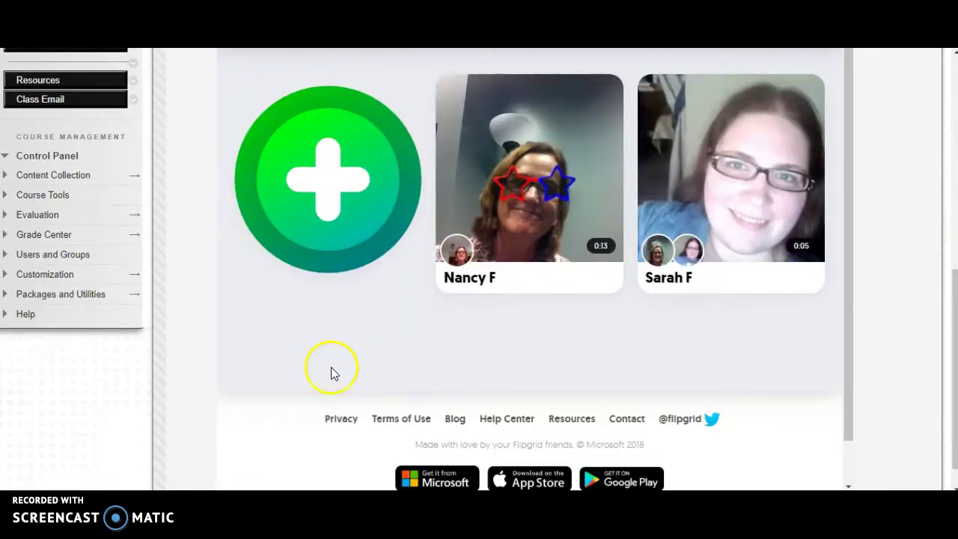
{"action": "scroll", "coordinate": [333, 372], "scroll_direction": "up", "scroll_amount": 1}
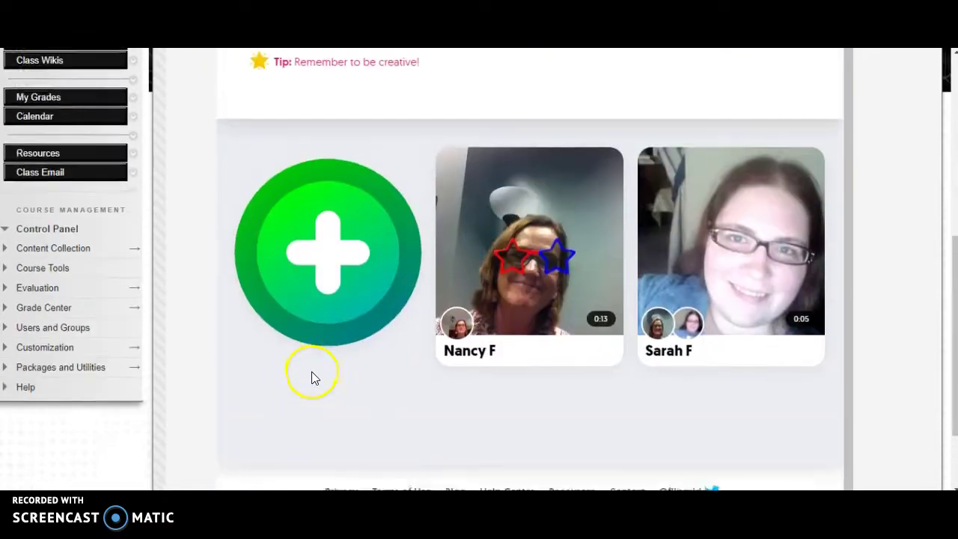
{"action": "left_click", "coordinate": [332, 249]}
{"action": "scroll", "coordinate": [545, 271], "scroll_direction": "up", "scroll_amount": 1}
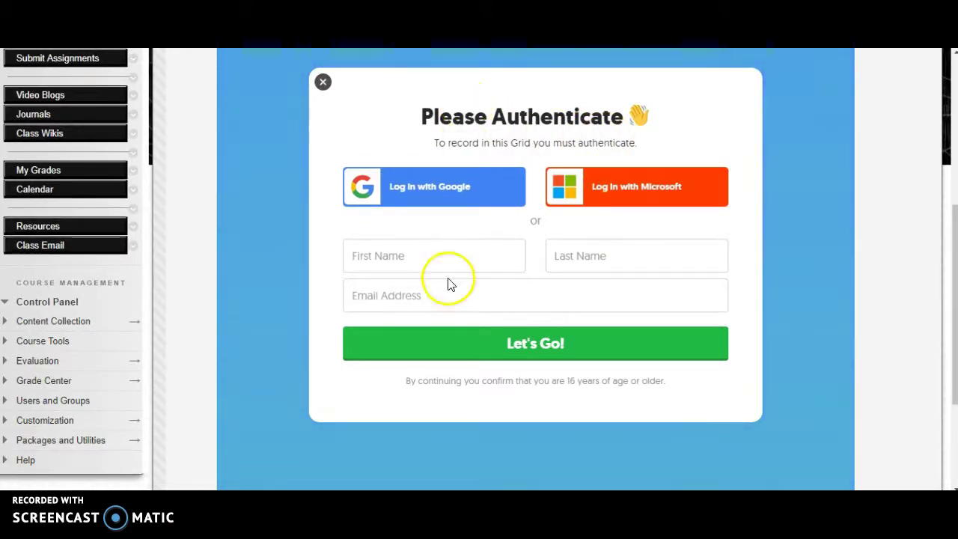
Step: Fill in the authentication form with first name, last name and e-mail, and submit it
{"action": "left_click", "coordinate": [418, 260]}
{"action": "key", "text": "Tab"}
{"action": "type", "text": "F"}
{"action": "key", "text": "Tab"}
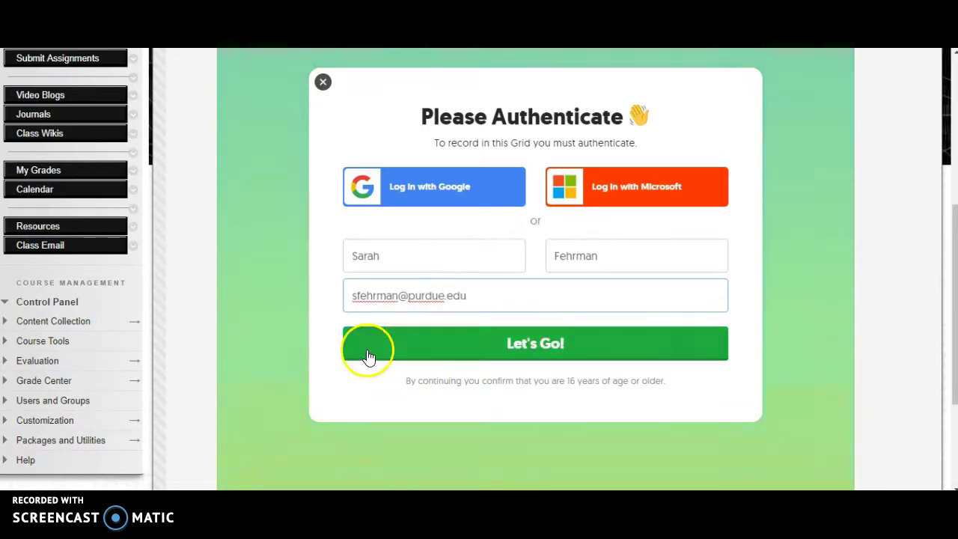
{"action": "left_click", "coordinate": [535, 356]}
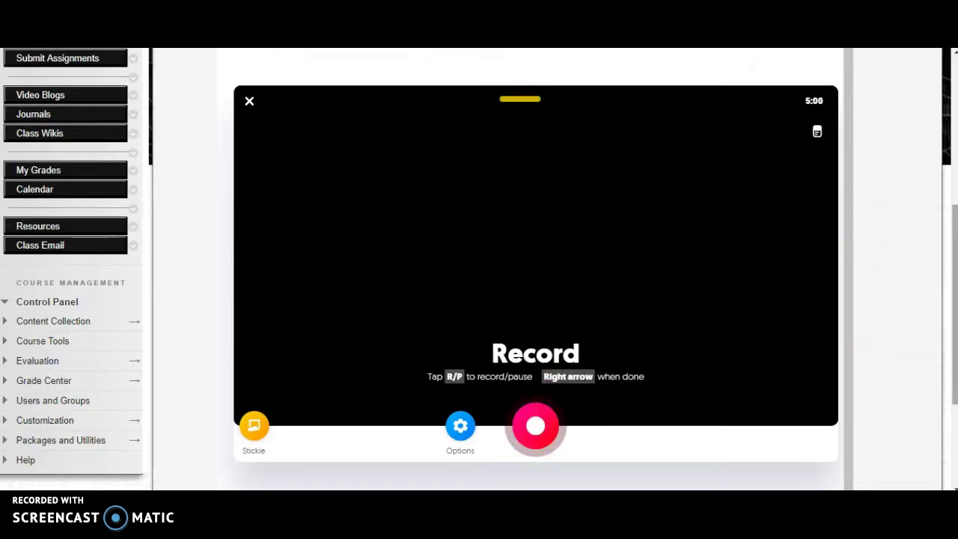
Step: Close the 5:00 embedded video recording panel
{"action": "scroll", "coordinate": [897, 367], "scroll_direction": "down", "scroll_amount": 3}
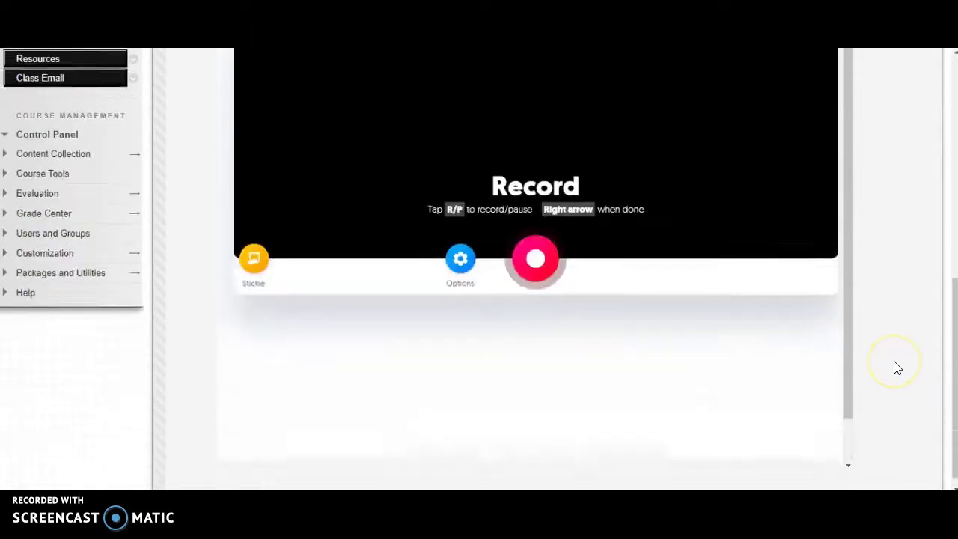
{"action": "scroll", "coordinate": [896, 367], "scroll_direction": "up", "scroll_amount": 6}
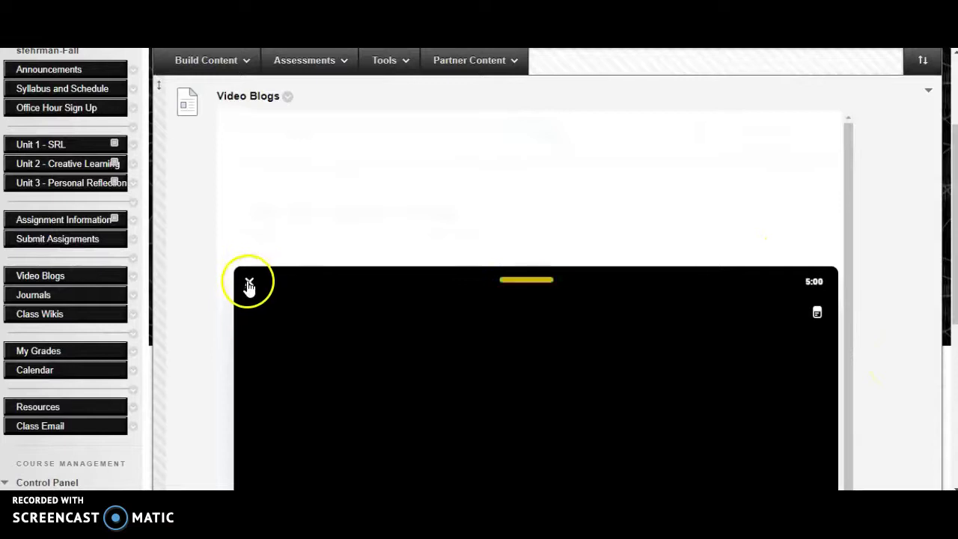
{"action": "left_click", "coordinate": [249, 282]}
{"action": "scroll", "coordinate": [610, 308], "scroll_direction": "down", "scroll_amount": 1}
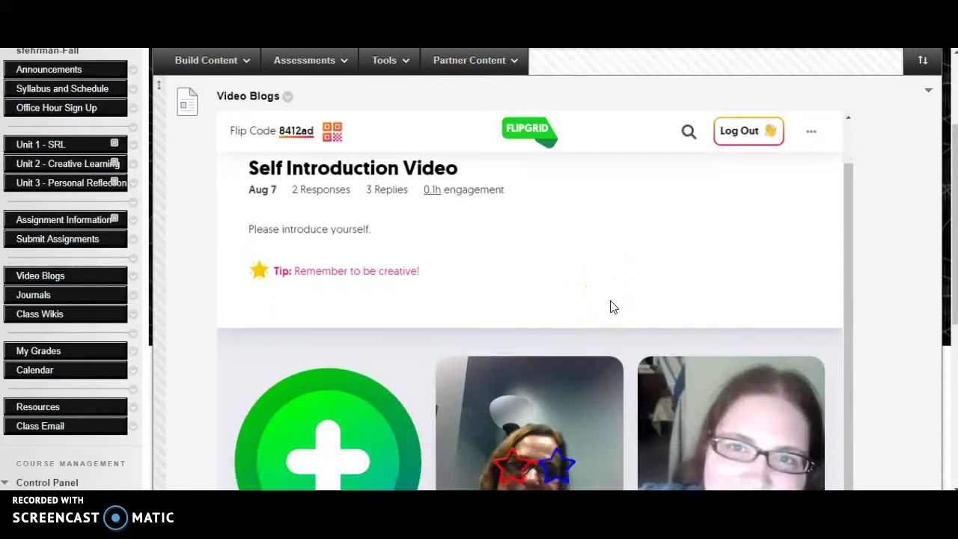
{"action": "scroll", "coordinate": [773, 346], "scroll_direction": "down", "scroll_amount": 3}
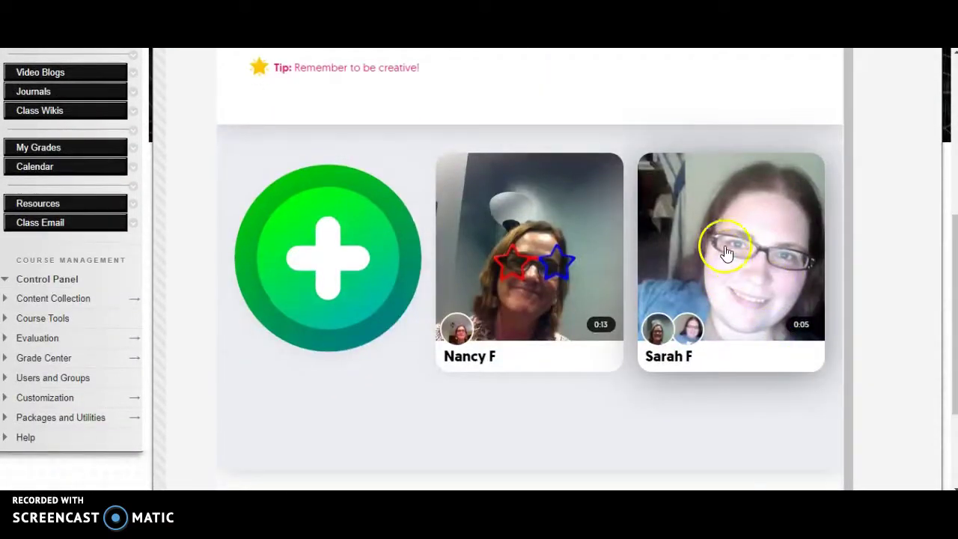
{"action": "left_click", "coordinate": [724, 233]}
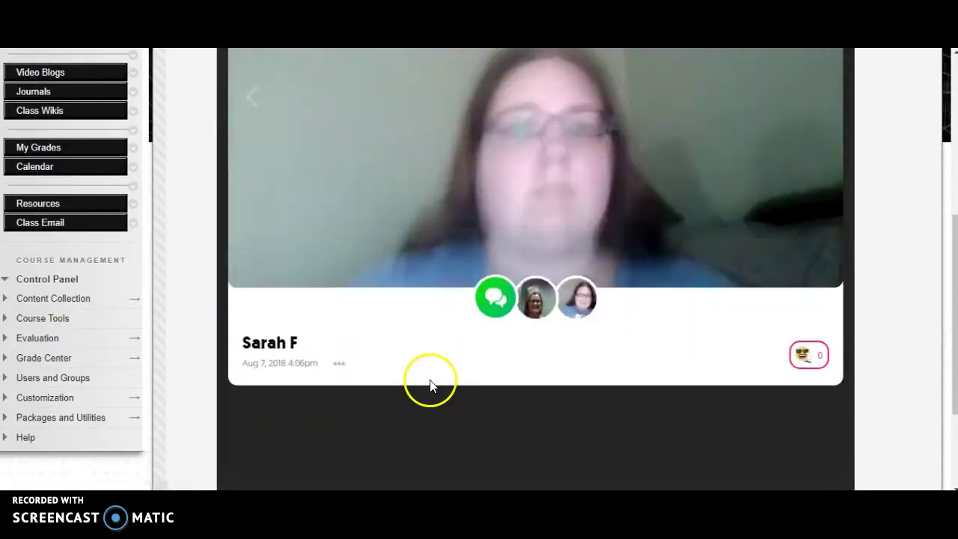
{"action": "scroll", "coordinate": [428, 385], "scroll_direction": "up", "scroll_amount": 1}
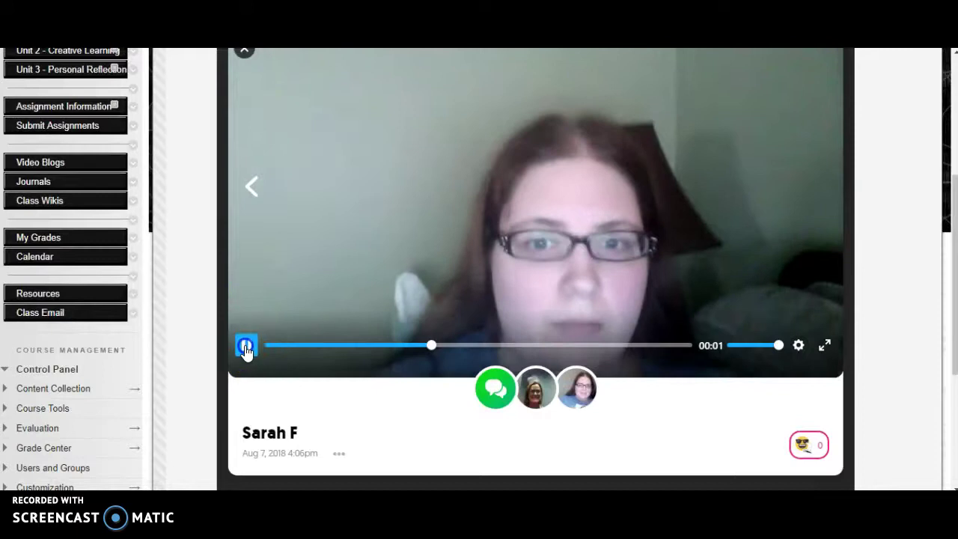
{"action": "left_click", "coordinate": [246, 346]}
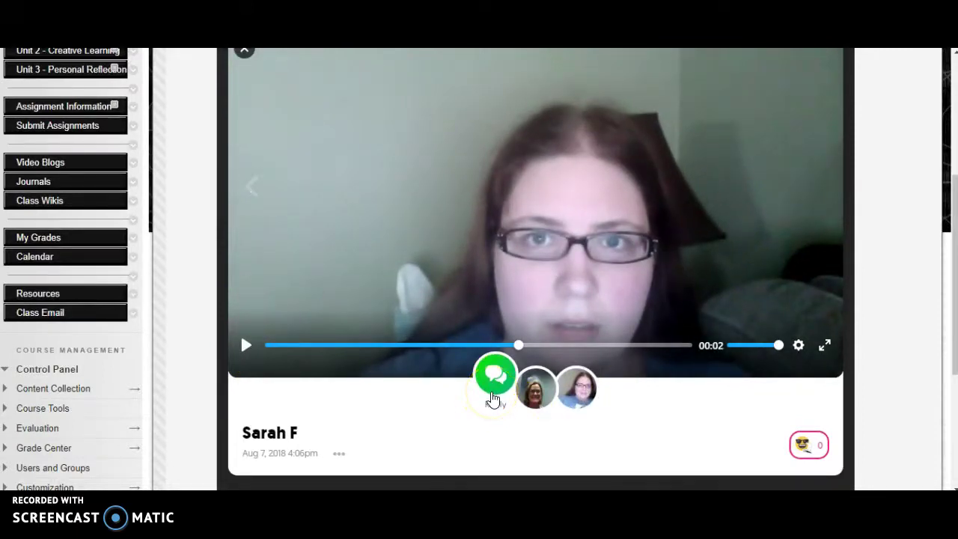
{"action": "left_click", "coordinate": [491, 376]}
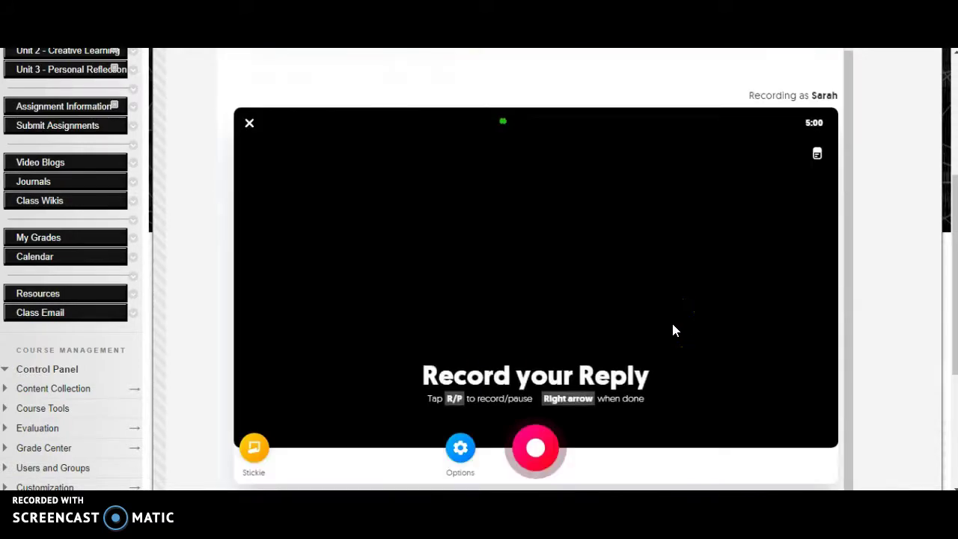
{"action": "left_click", "coordinate": [607, 352]}
{"action": "left_click", "coordinate": [249, 125]}
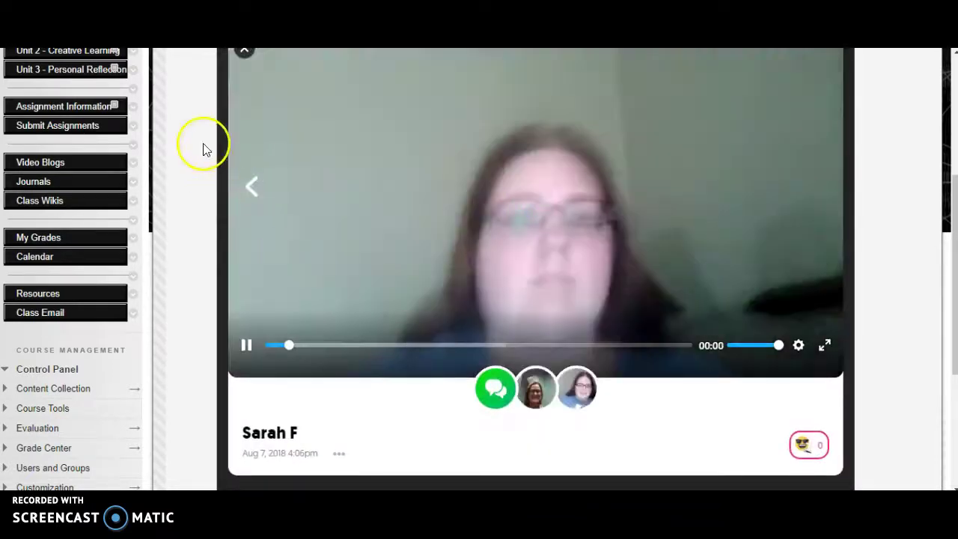
{"action": "scroll", "coordinate": [243, 61], "scroll_direction": "up", "scroll_amount": 1}
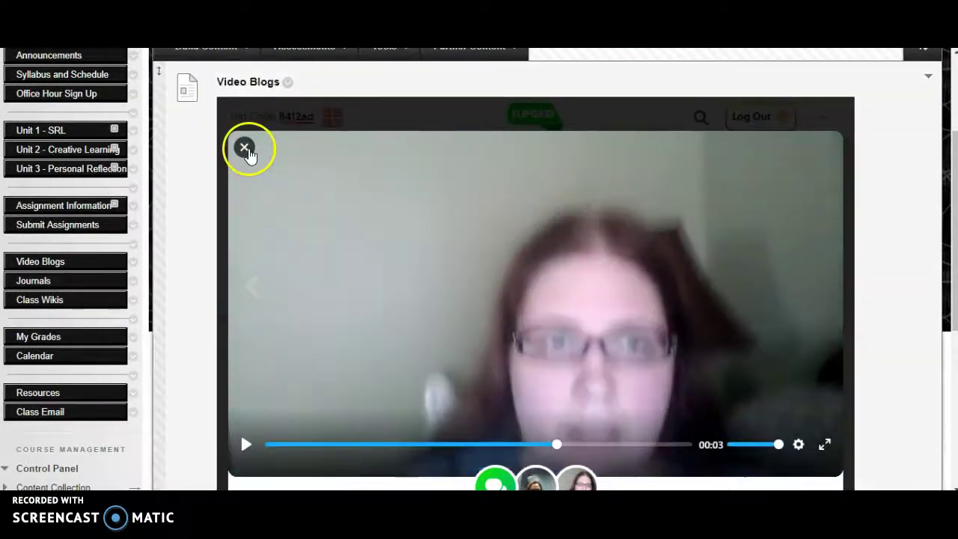
{"action": "left_click", "coordinate": [247, 150]}
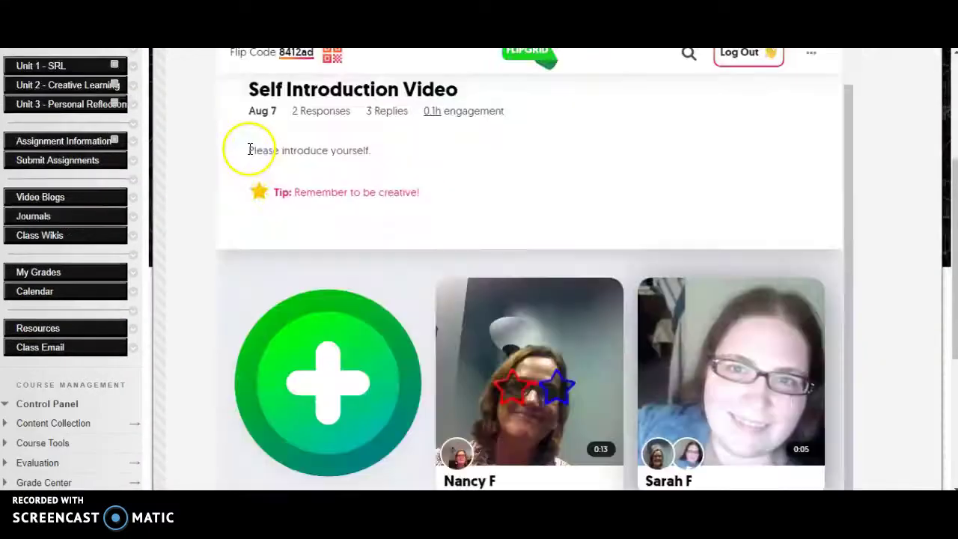
Step: Go back to the ENGL 110 Test topic list
{"action": "scroll", "coordinate": [544, 179], "scroll_direction": "up", "scroll_amount": 1}
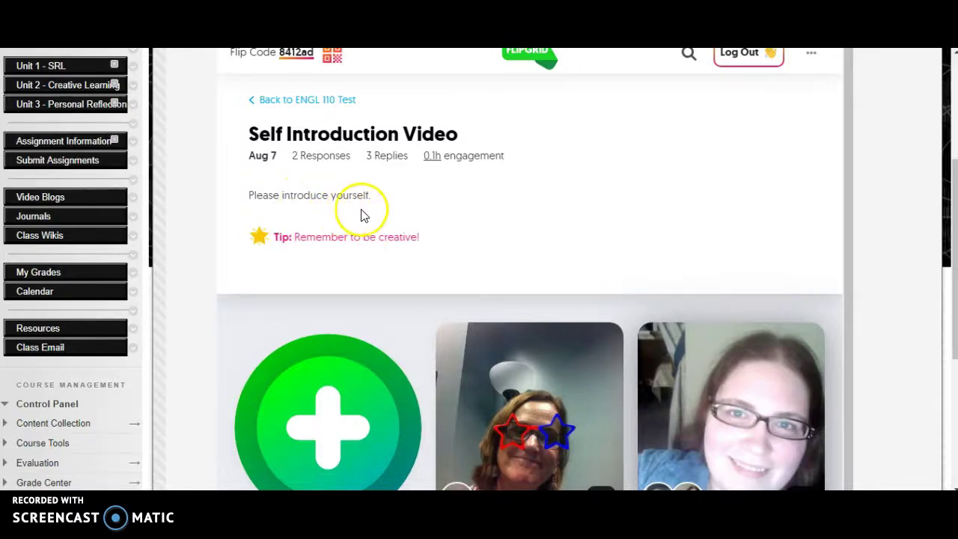
{"action": "scroll", "coordinate": [444, 234], "scroll_direction": "up", "scroll_amount": 1}
{"action": "scroll", "coordinate": [397, 232], "scroll_direction": "up", "scroll_amount": 3}
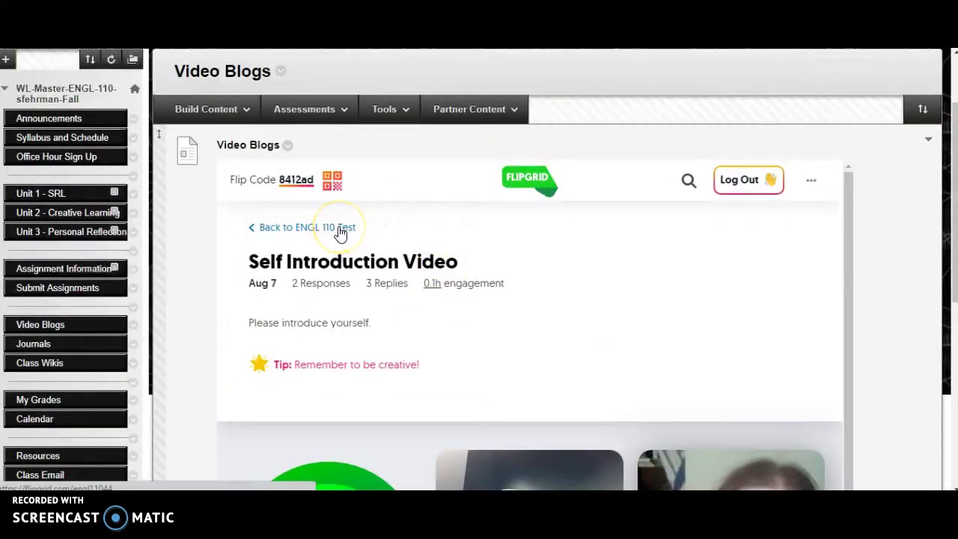
{"action": "left_click", "coordinate": [340, 226]}
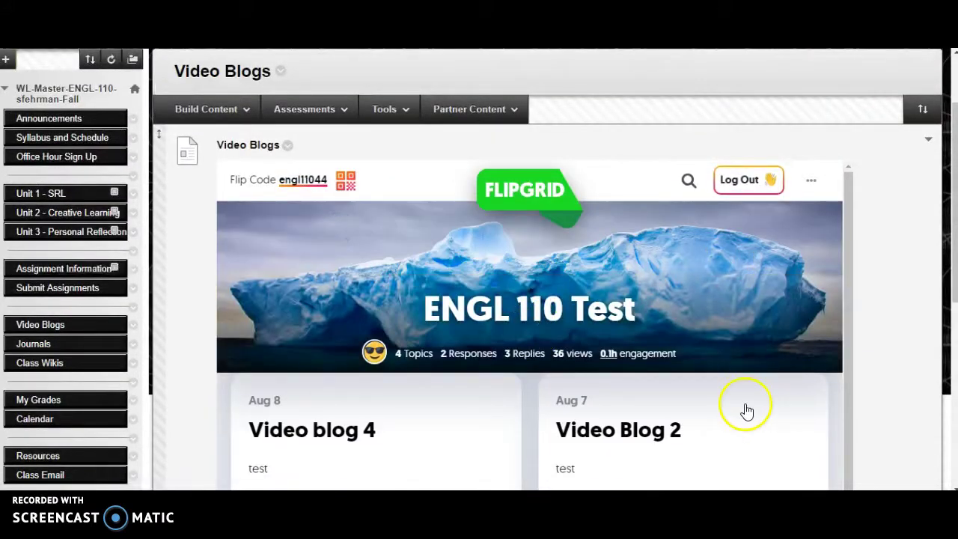
Step: Start creating a new topic in the grid
{"action": "scroll", "coordinate": [689, 408], "scroll_direction": "down", "scroll_amount": 3}
{"action": "scroll", "coordinate": [648, 379], "scroll_direction": "down", "scroll_amount": 1}
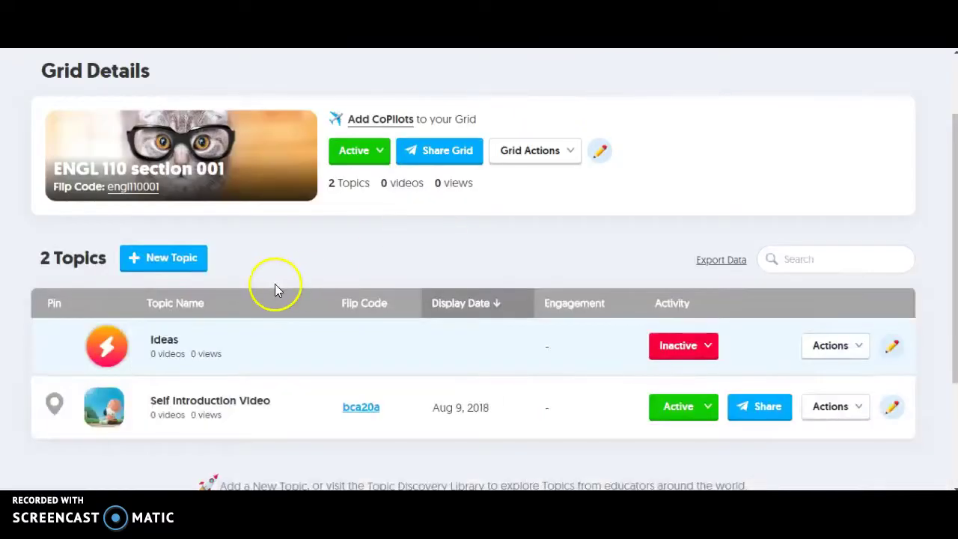
{"action": "left_click", "coordinate": [155, 261]}
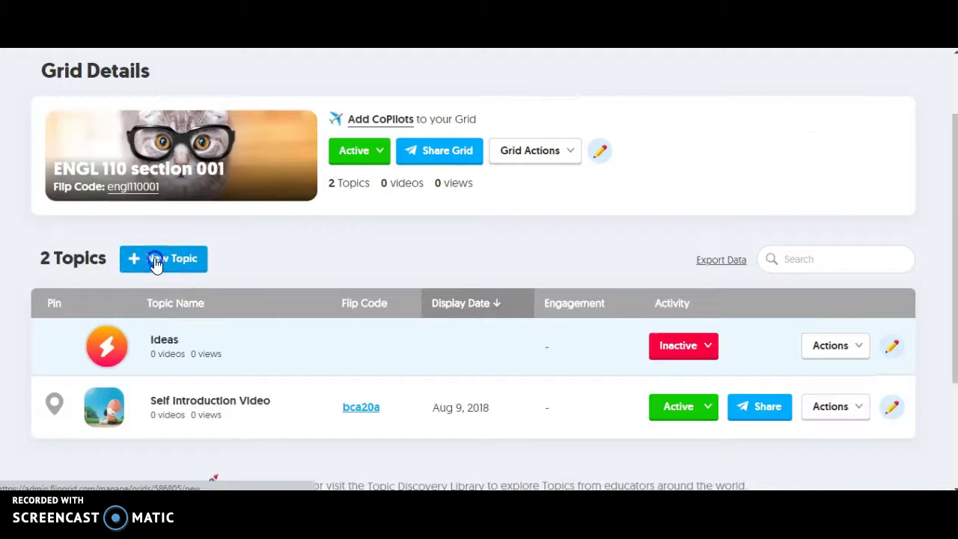
Step: Title the topic Video Blog 5, with 5-minute response time and description 'Test'
{"action": "left_click", "coordinate": [220, 354]}
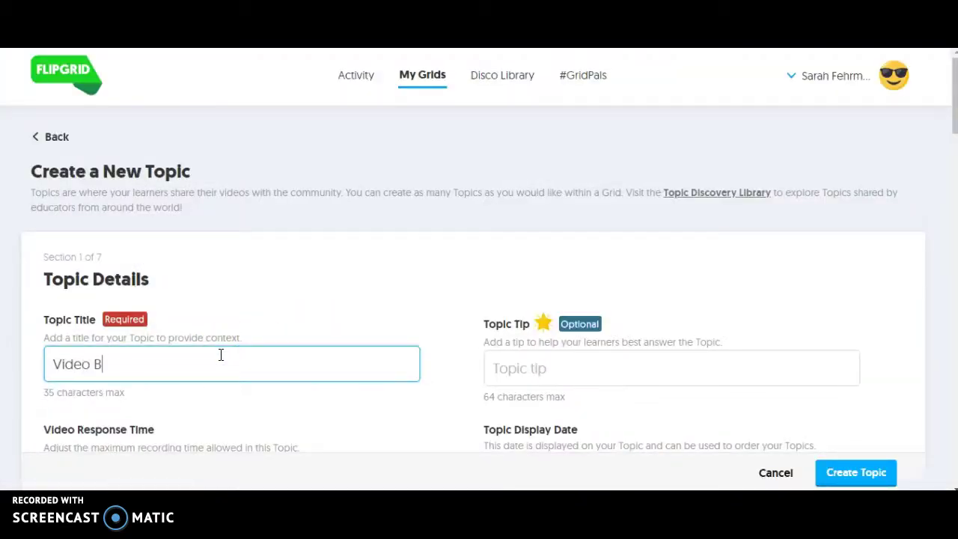
{"action": "scroll", "coordinate": [451, 372], "scroll_direction": "down", "scroll_amount": 4}
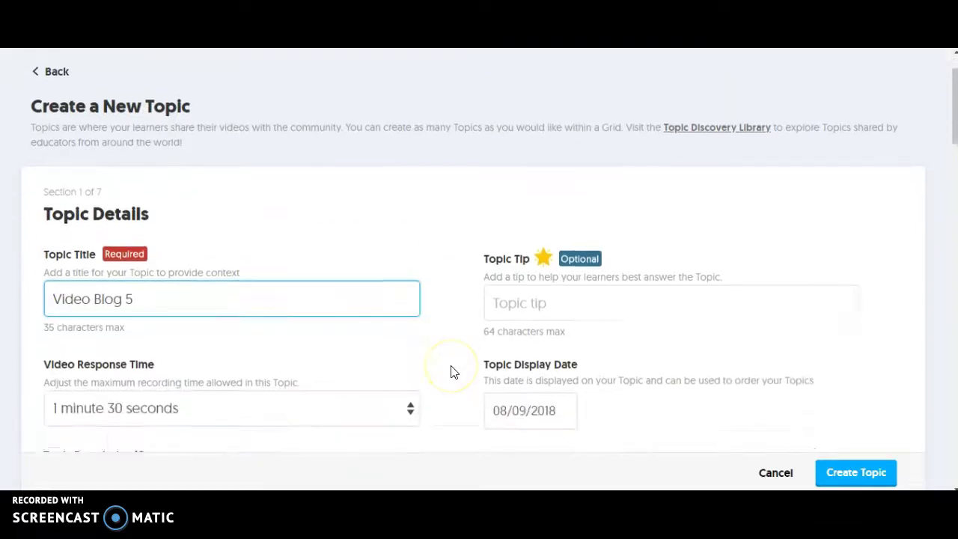
{"action": "left_click", "coordinate": [394, 163]}
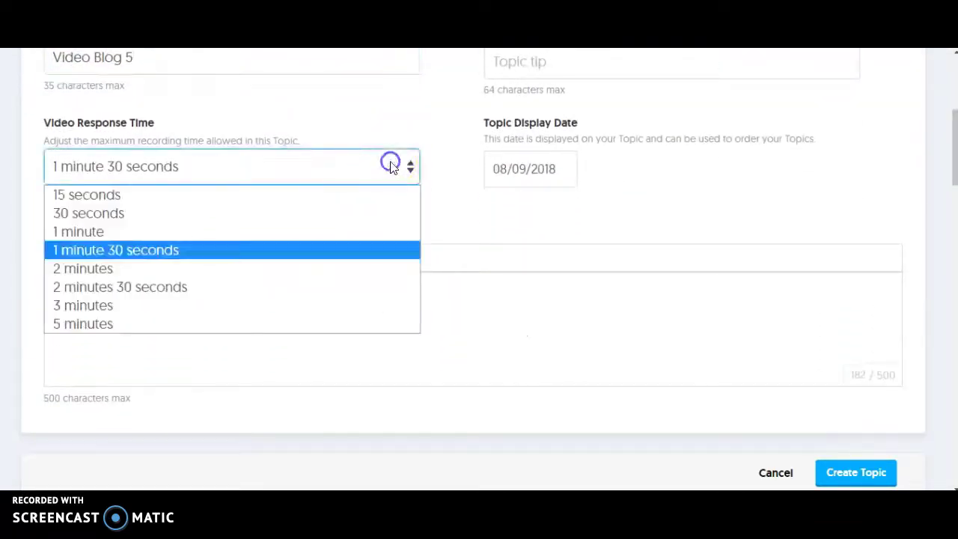
{"action": "left_click", "coordinate": [268, 323]}
{"action": "left_click", "coordinate": [292, 353]}
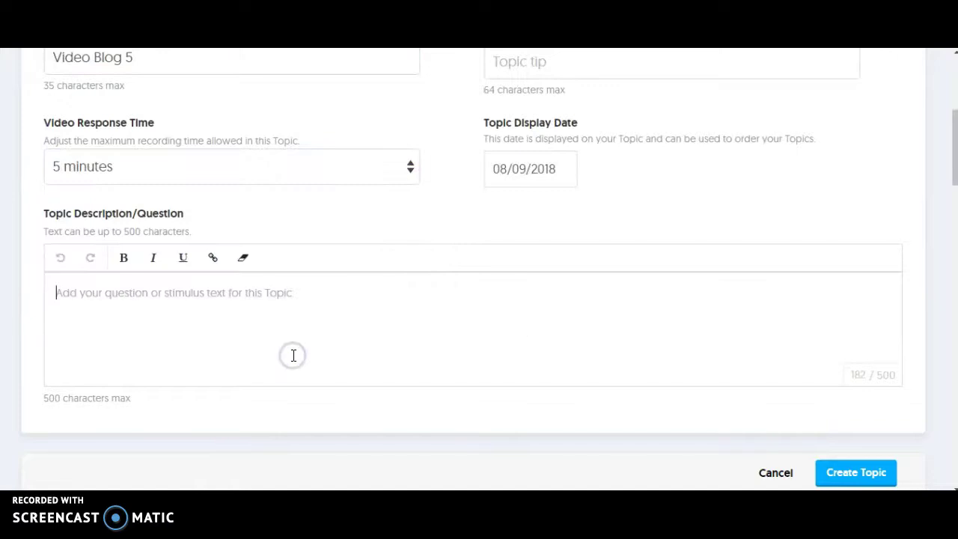
{"action": "type", "text": "Test"}
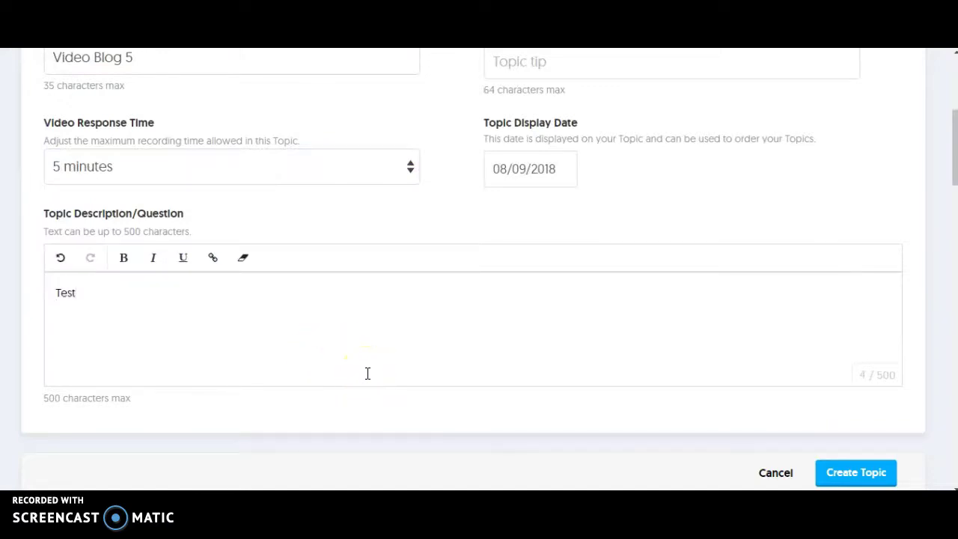
Step: Toggle video approval, use a custom feedback rubric including Content, and create the topic
{"action": "scroll", "coordinate": [368, 372], "scroll_direction": "down", "scroll_amount": 4}
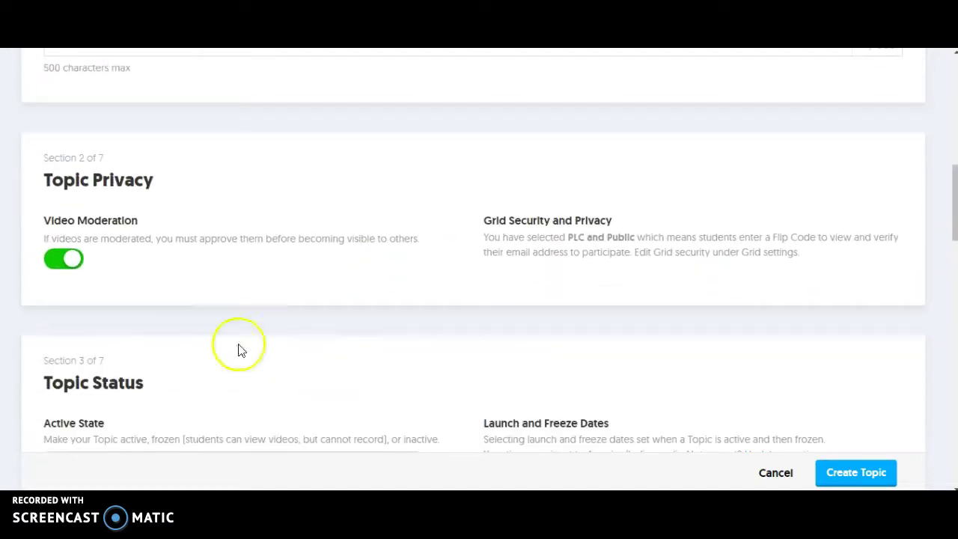
{"action": "left_click", "coordinate": [72, 259]}
{"action": "scroll", "coordinate": [445, 299], "scroll_direction": "down", "scroll_amount": 5}
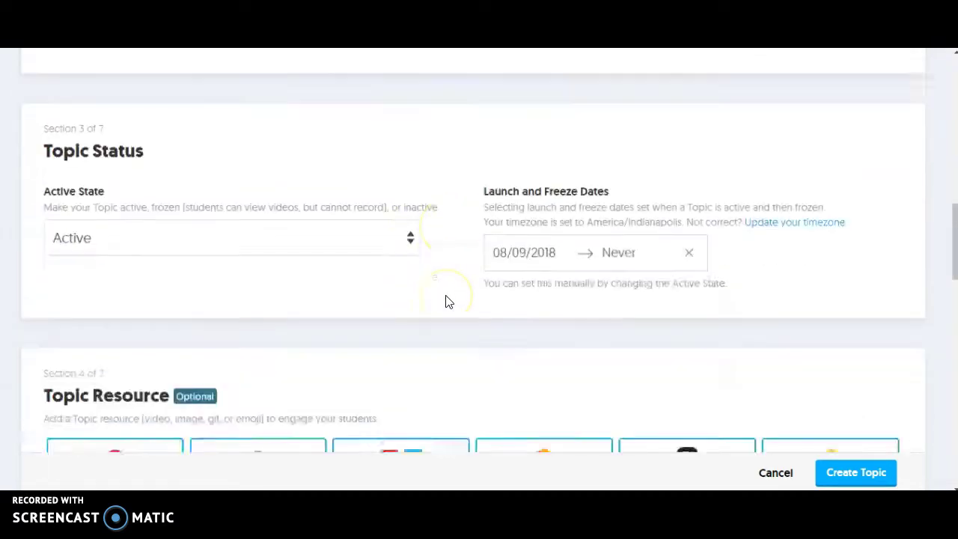
{"action": "scroll", "coordinate": [447, 301], "scroll_direction": "down", "scroll_amount": 7}
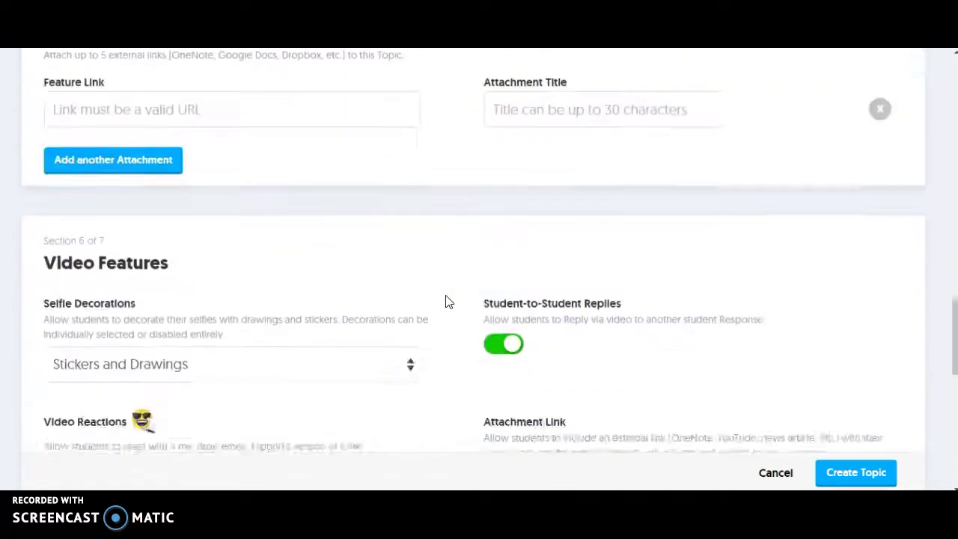
{"action": "scroll", "coordinate": [445, 303], "scroll_direction": "down", "scroll_amount": 2}
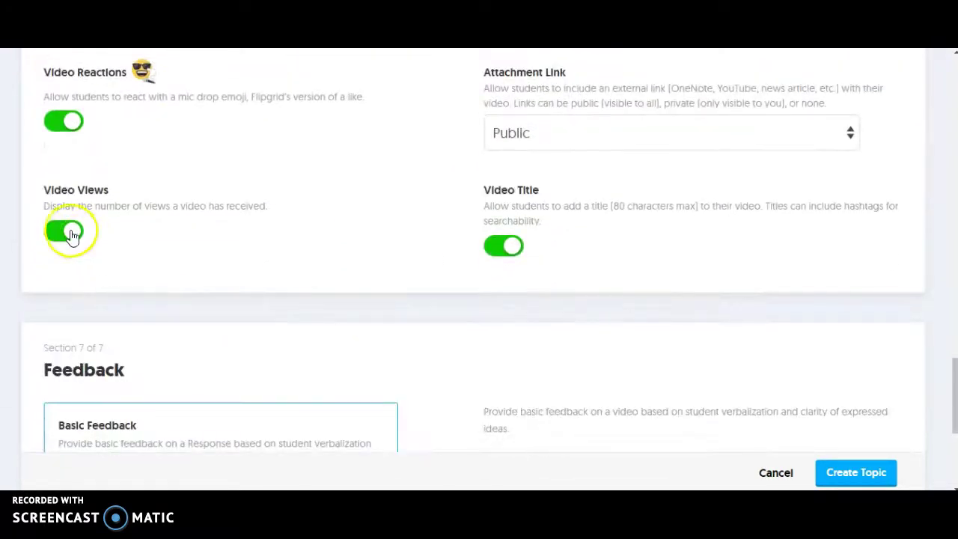
{"action": "scroll", "coordinate": [332, 300], "scroll_direction": "down", "scroll_amount": 4}
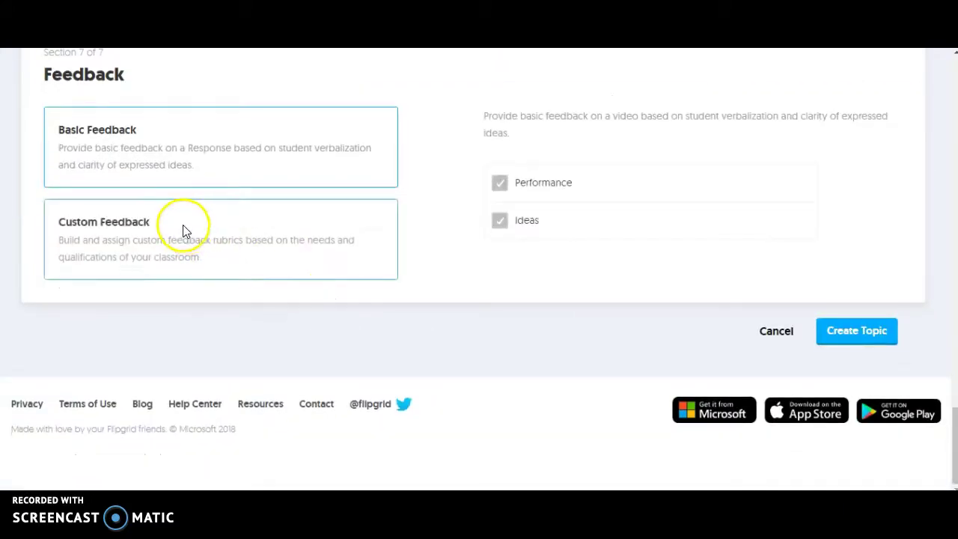
{"action": "left_click", "coordinate": [184, 227]}
{"action": "left_click", "coordinate": [500, 218]}
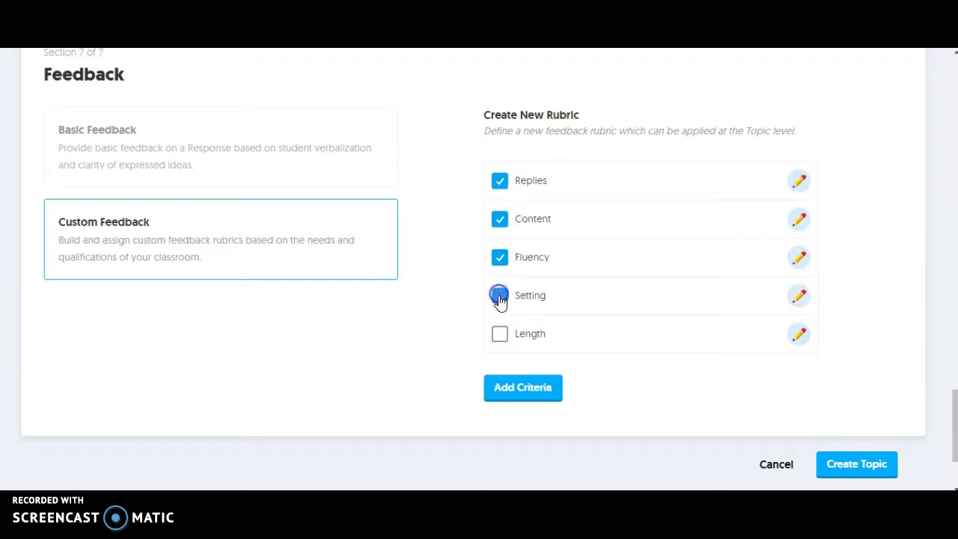
{"action": "left_click", "coordinate": [857, 465]}
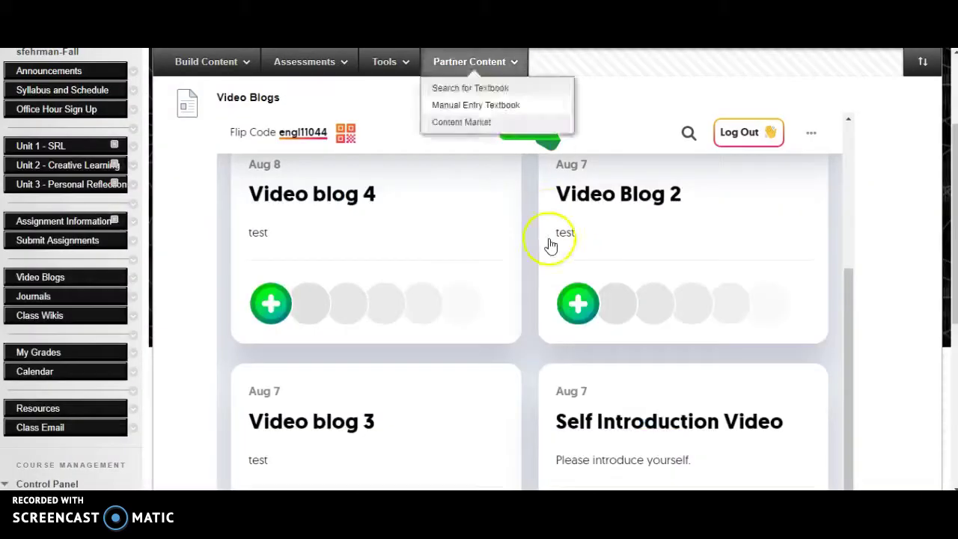
Step: Reload the course's Video Blogs page and scroll through it
{"action": "scroll", "coordinate": [545, 306], "scroll_direction": "up", "scroll_amount": 5}
{"action": "scroll", "coordinate": [546, 306], "scroll_direction": "down", "scroll_amount": 3}
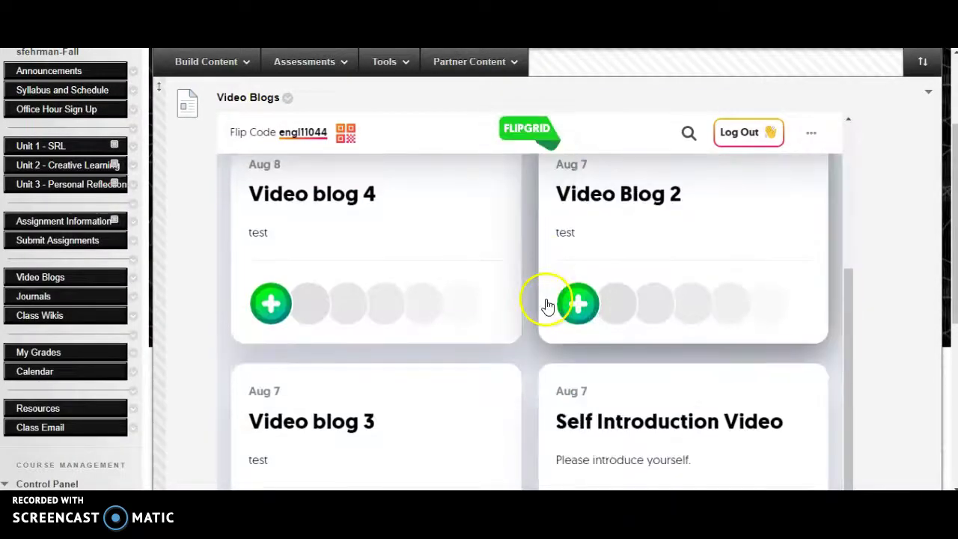
{"action": "left_click", "coordinate": [39, 281]}
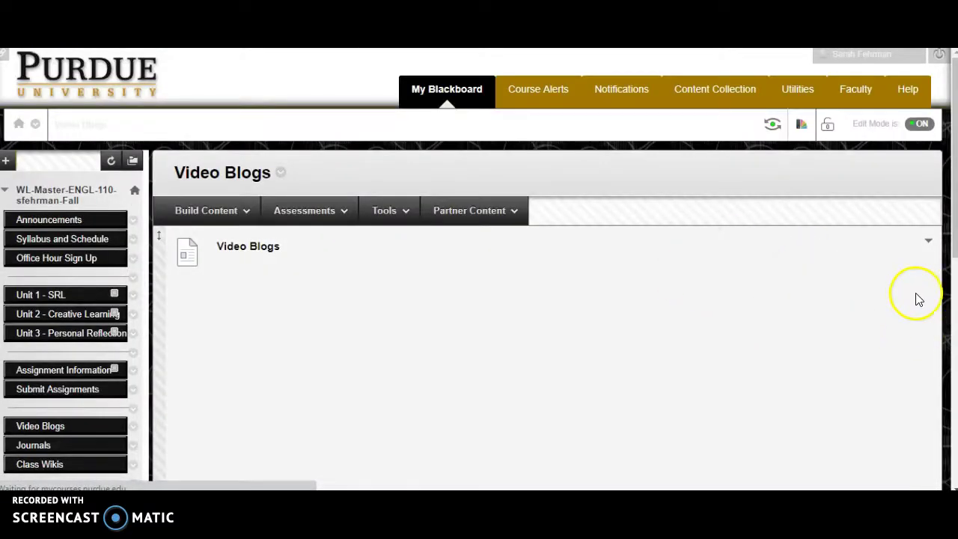
{"action": "scroll", "coordinate": [915, 389], "scroll_direction": "down", "scroll_amount": 5}
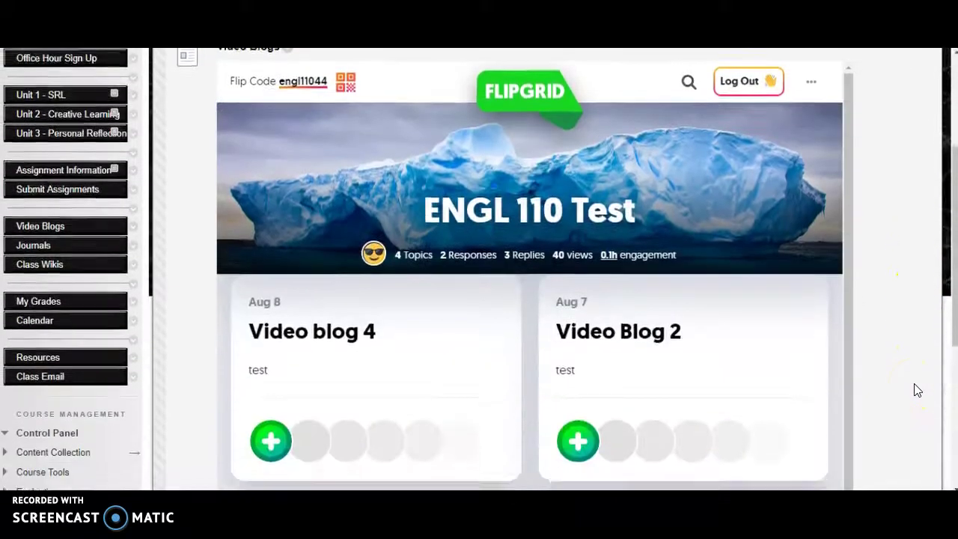
{"action": "scroll", "coordinate": [643, 365], "scroll_direction": "down", "scroll_amount": 1}
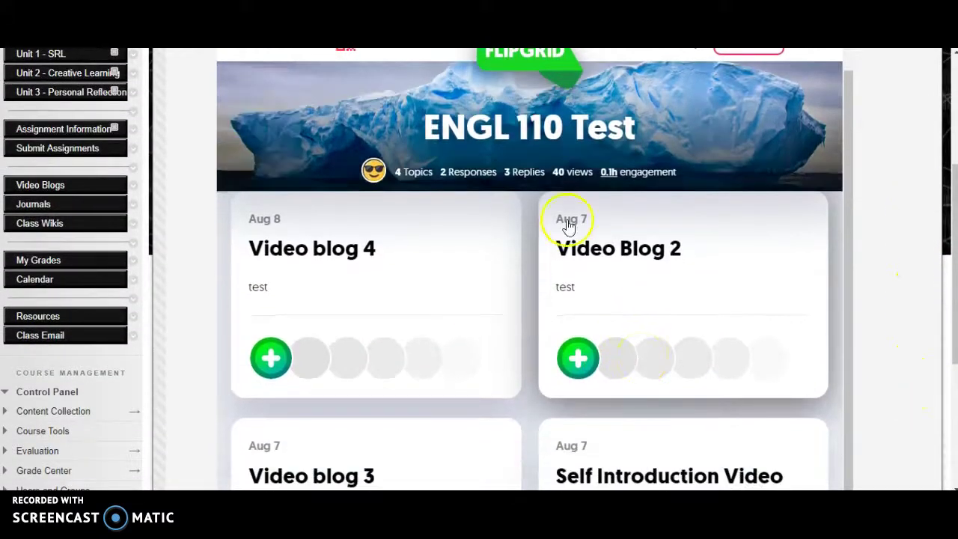
{"action": "scroll", "coordinate": [597, 154], "scroll_direction": "up", "scroll_amount": 1}
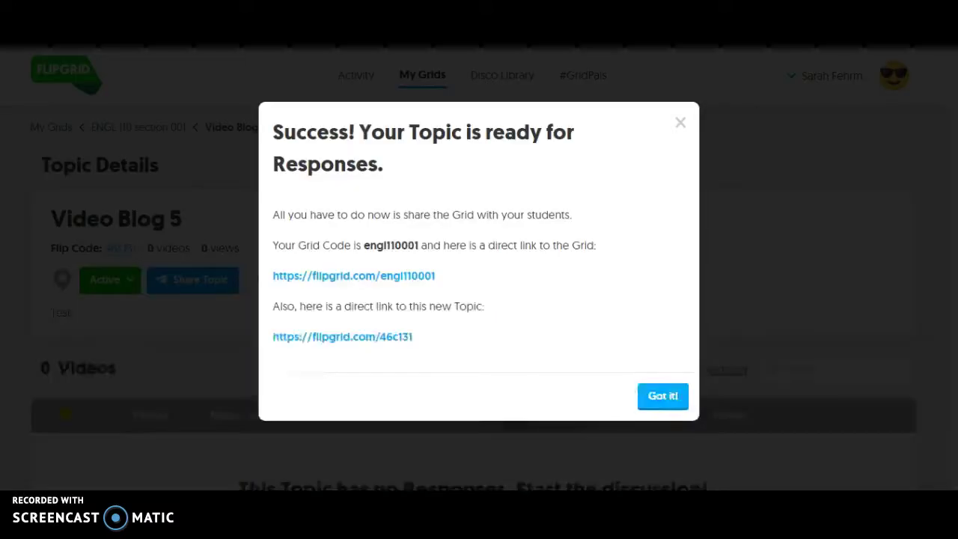
Step: Dismiss the topic-created message to view Video Blog 5's details with 0 videos
{"action": "left_click", "coordinate": [676, 123]}
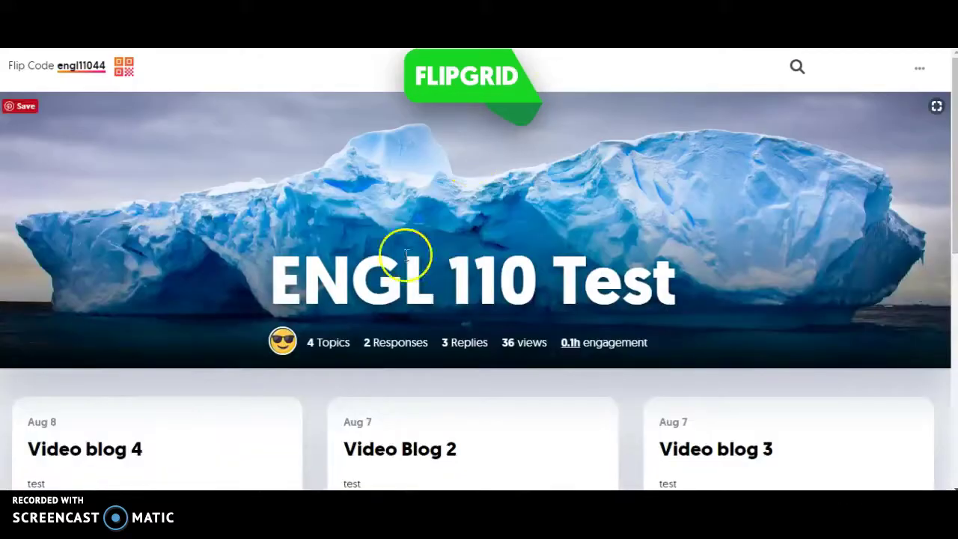
{"action": "scroll", "coordinate": [327, 306], "scroll_direction": "down", "scroll_amount": 2}
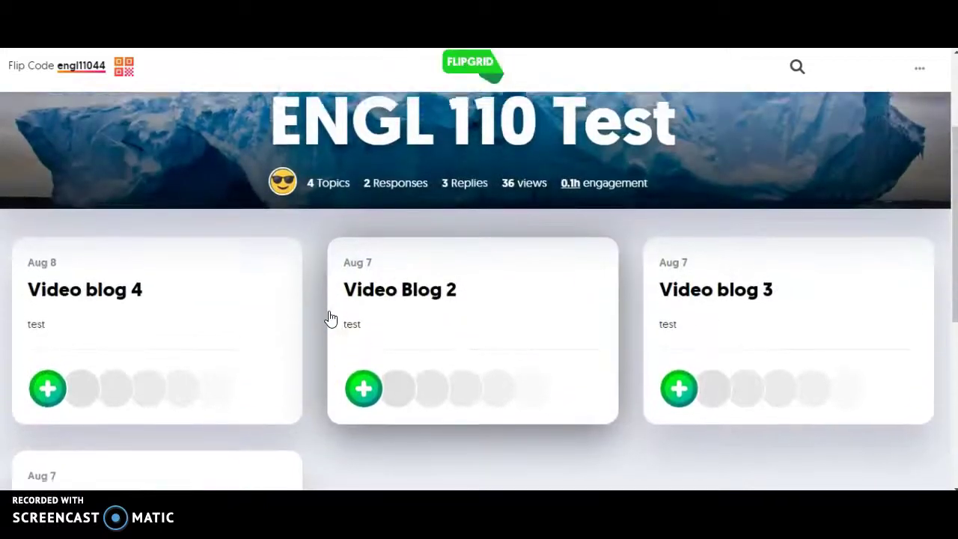
{"action": "scroll", "coordinate": [329, 319], "scroll_direction": "down", "scroll_amount": 1}
{"action": "scroll", "coordinate": [326, 316], "scroll_direction": "up", "scroll_amount": 3}
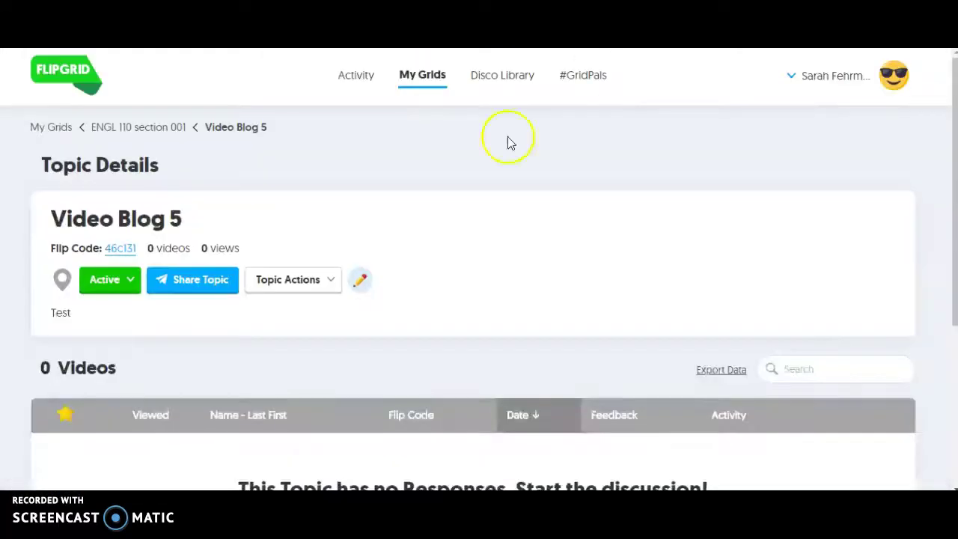
Step: Open the ENGL 110 Test grid from My Grids and start a new topic
{"action": "left_click", "coordinate": [422, 74]}
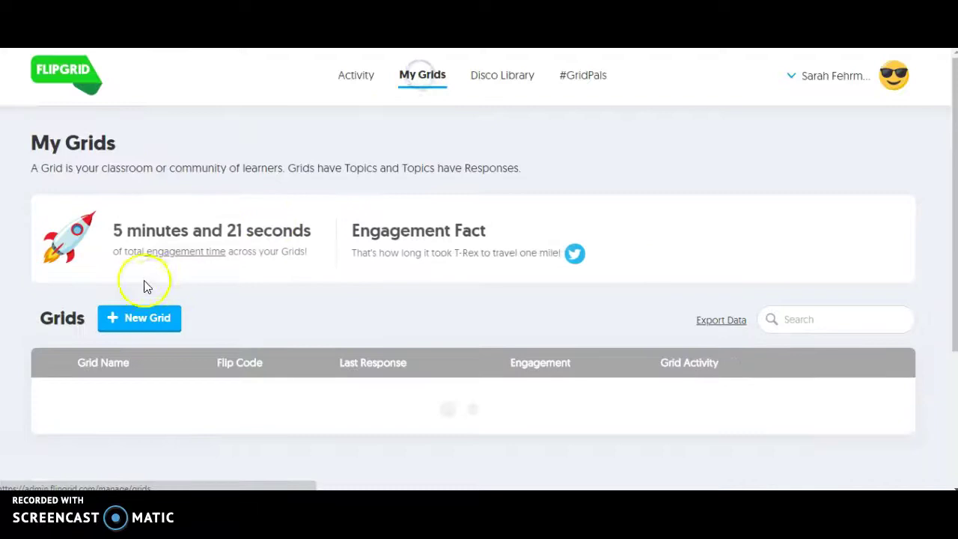
{"action": "scroll", "coordinate": [200, 408], "scroll_direction": "down", "scroll_amount": 3}
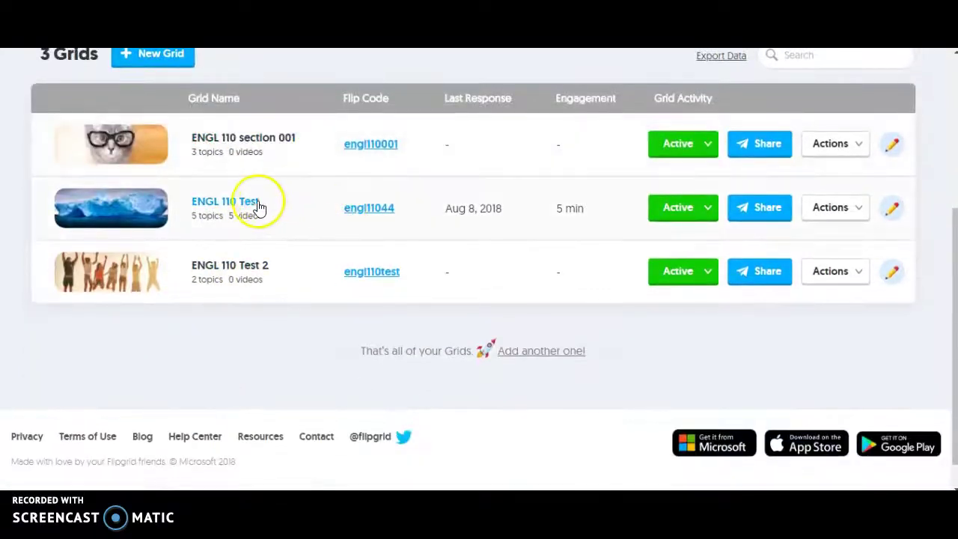
{"action": "left_click", "coordinate": [216, 203]}
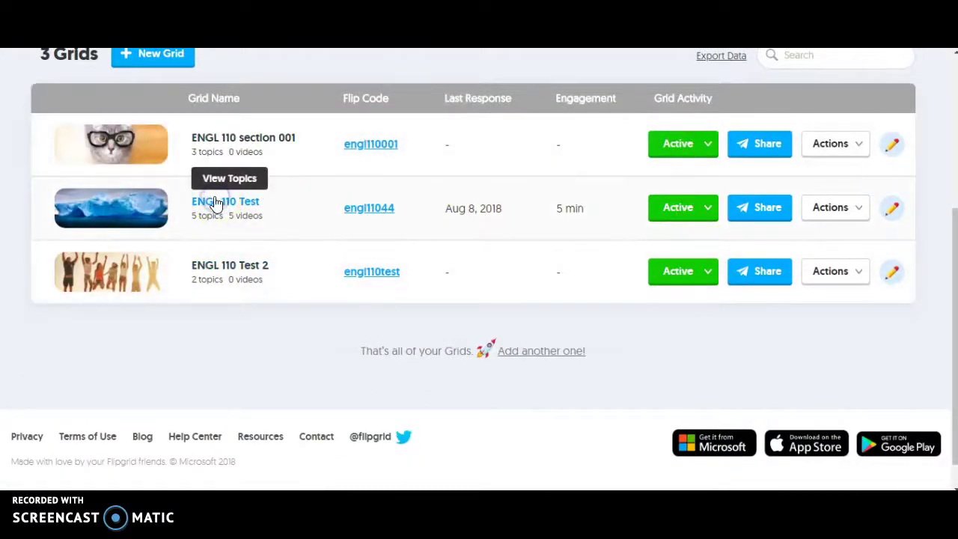
{"action": "scroll", "coordinate": [232, 298], "scroll_direction": "down", "scroll_amount": 1}
{"action": "left_click", "coordinate": [173, 279]}
Step: Enter the Video Blog 5 title and a 'test' description, then create the topic
{"action": "left_click", "coordinate": [188, 369]}
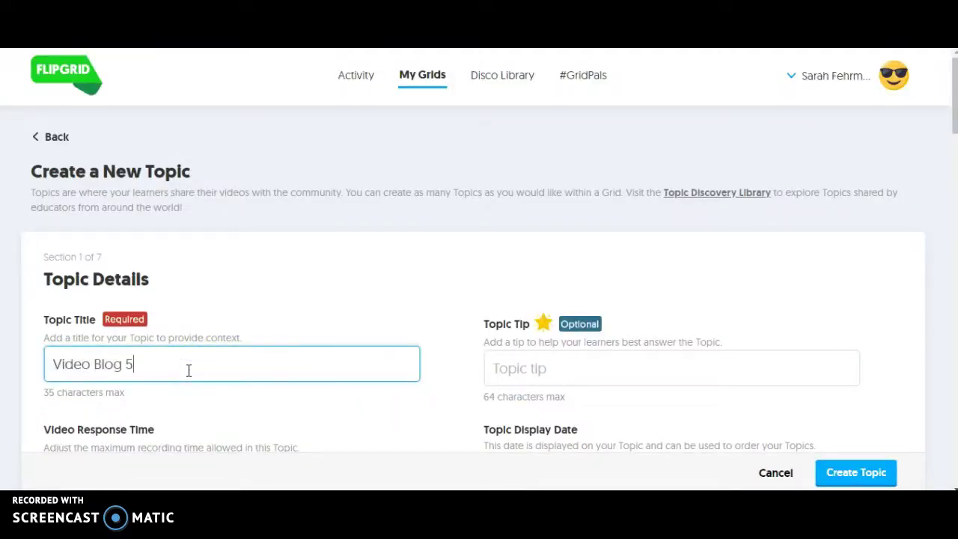
{"action": "scroll", "coordinate": [418, 371], "scroll_direction": "down", "scroll_amount": 10}
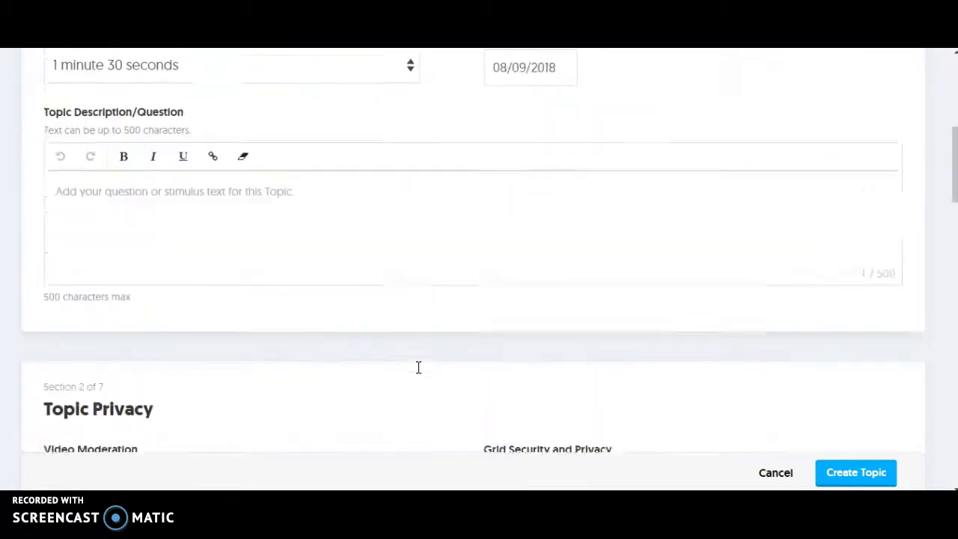
{"action": "scroll", "coordinate": [418, 373], "scroll_direction": "down", "scroll_amount": 5}
{"action": "left_click", "coordinate": [538, 338]}
{"action": "left_click", "coordinate": [857, 479]}
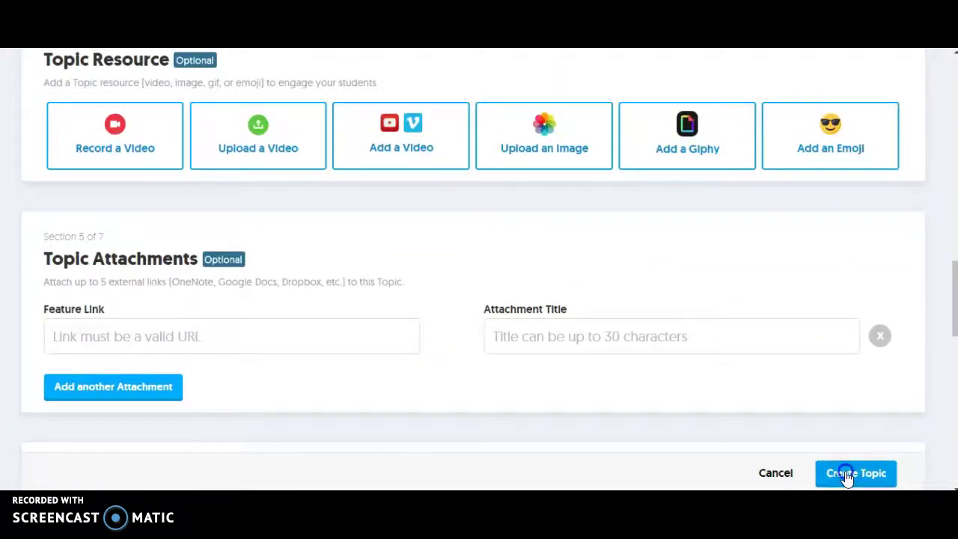
{"action": "scroll", "coordinate": [364, 363], "scroll_direction": "down", "scroll_amount": 5}
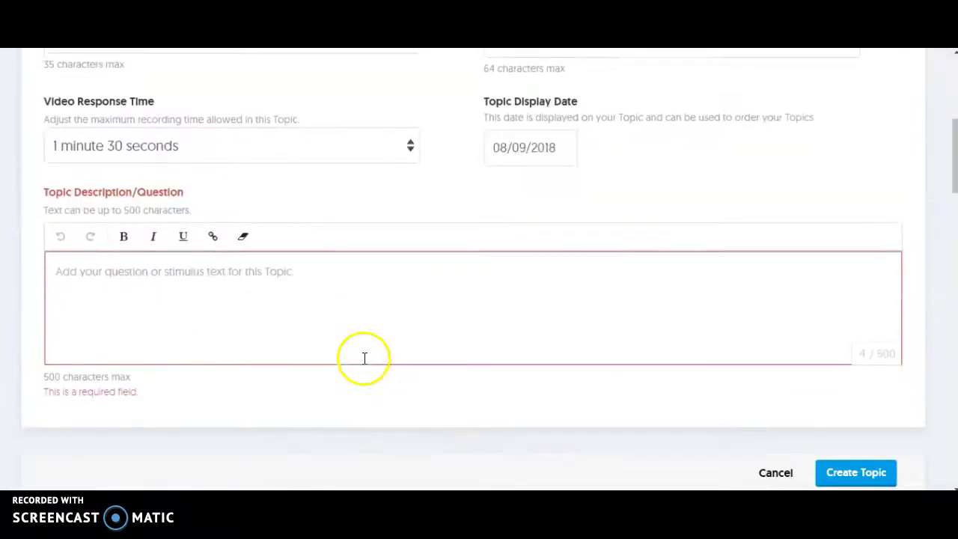
{"action": "left_click", "coordinate": [306, 292]}
{"action": "type", "text": "test"}
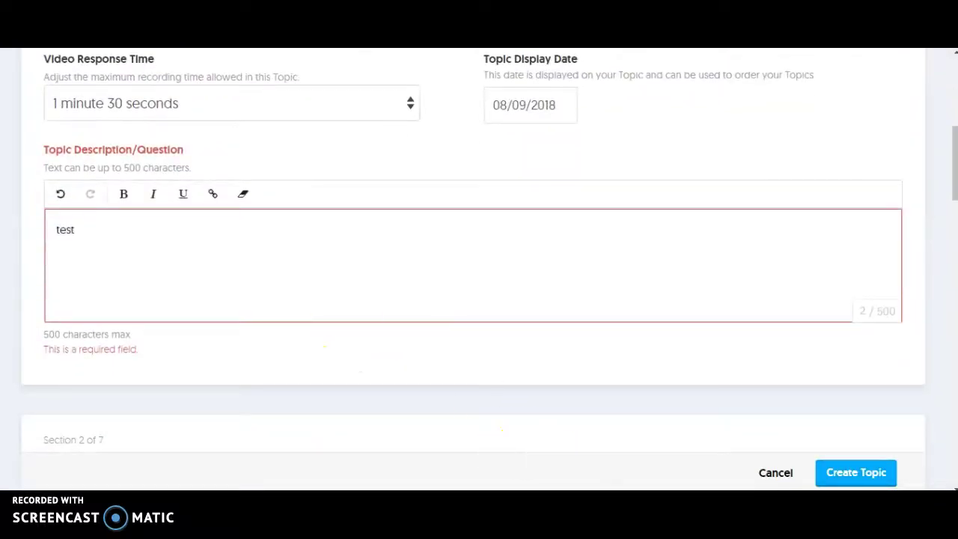
{"action": "left_click", "coordinate": [847, 476]}
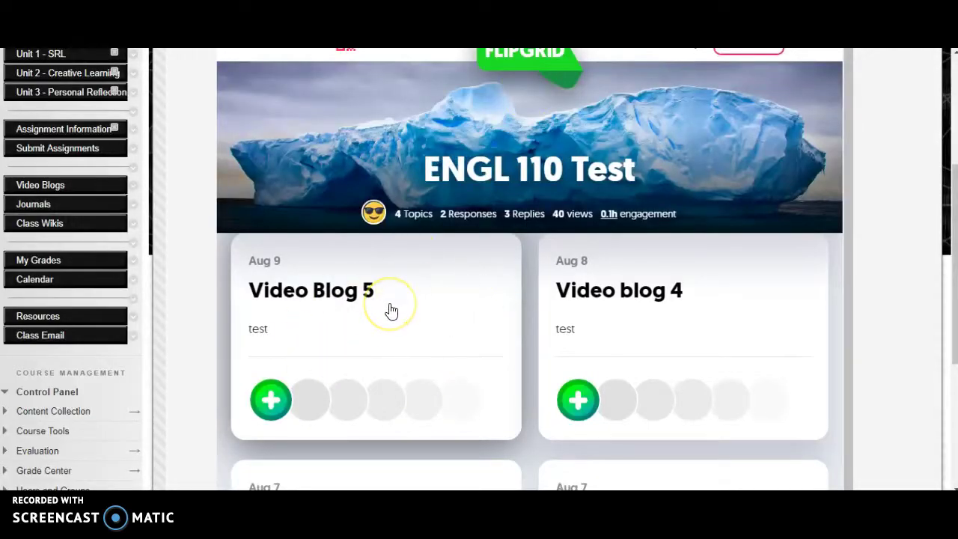
Step: Check the new Video Blog 5 card, dated Aug 9, in the embedded grid
{"action": "scroll", "coordinate": [614, 441], "scroll_direction": "down", "scroll_amount": 3}
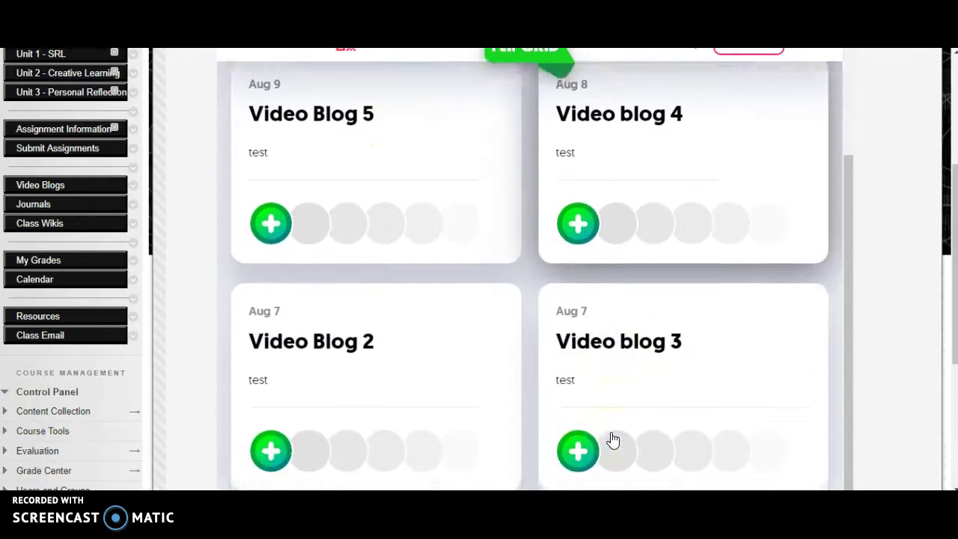
{"action": "scroll", "coordinate": [610, 434], "scroll_direction": "up", "scroll_amount": 3}
{"action": "left_click", "coordinate": [695, 341]}
Step: Dismiss the success message and change Video Blog 5's status from Active to Frozen
{"action": "scroll", "coordinate": [514, 325], "scroll_direction": "down", "scroll_amount": 2}
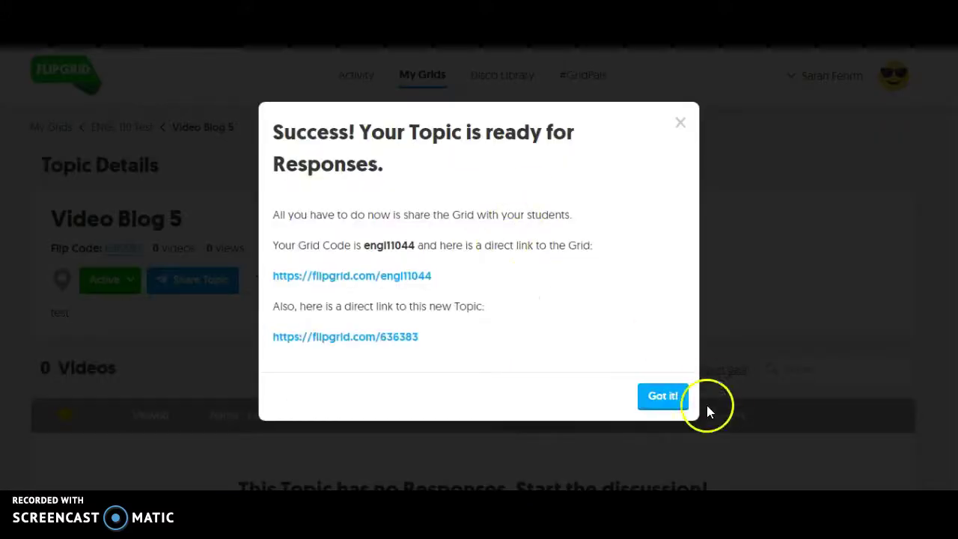
{"action": "left_click", "coordinate": [679, 122]}
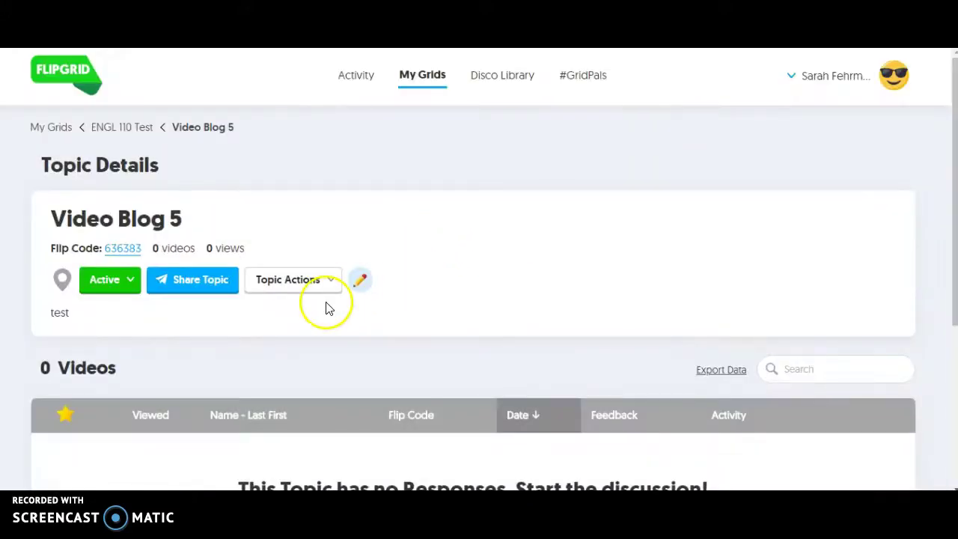
{"action": "scroll", "coordinate": [326, 307], "scroll_direction": "down", "scroll_amount": 2}
{"action": "left_click", "coordinate": [118, 163]}
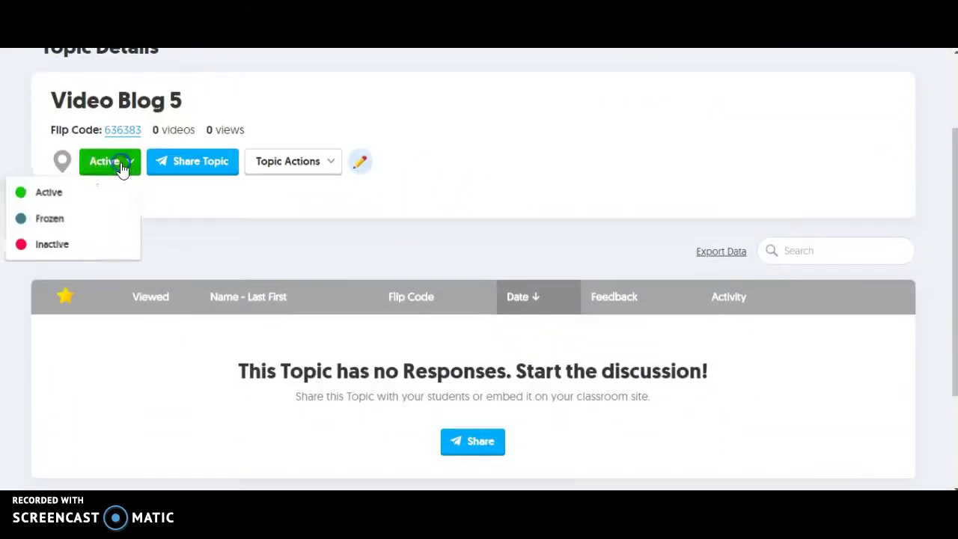
{"action": "left_click", "coordinate": [91, 218]}
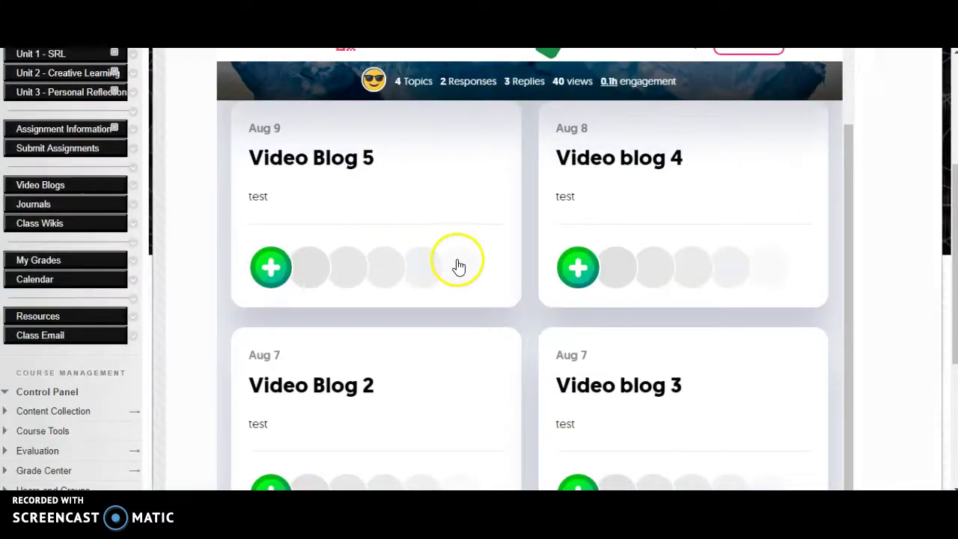
{"action": "scroll", "coordinate": [456, 263], "scroll_direction": "down", "scroll_amount": 1}
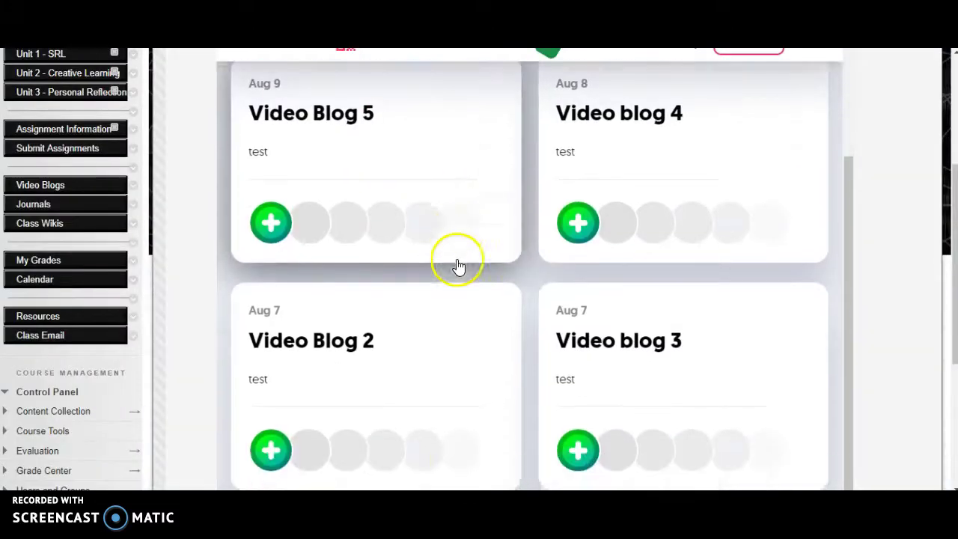
Step: Reload the Video Blogs page, confirm Video Blog 5 shows as frozen, and open its topic details
{"action": "scroll", "coordinate": [187, 171], "scroll_direction": "up", "scroll_amount": 2}
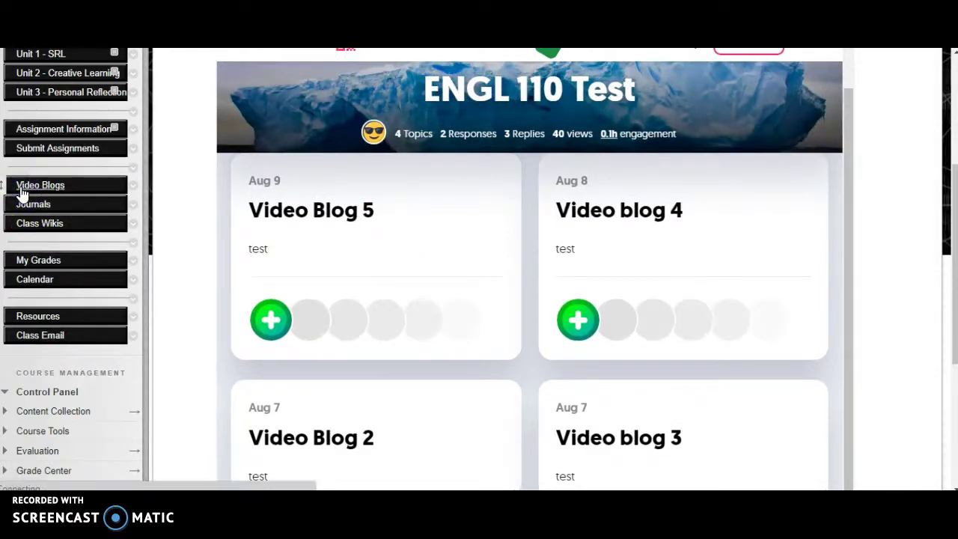
{"action": "left_click", "coordinate": [22, 188]}
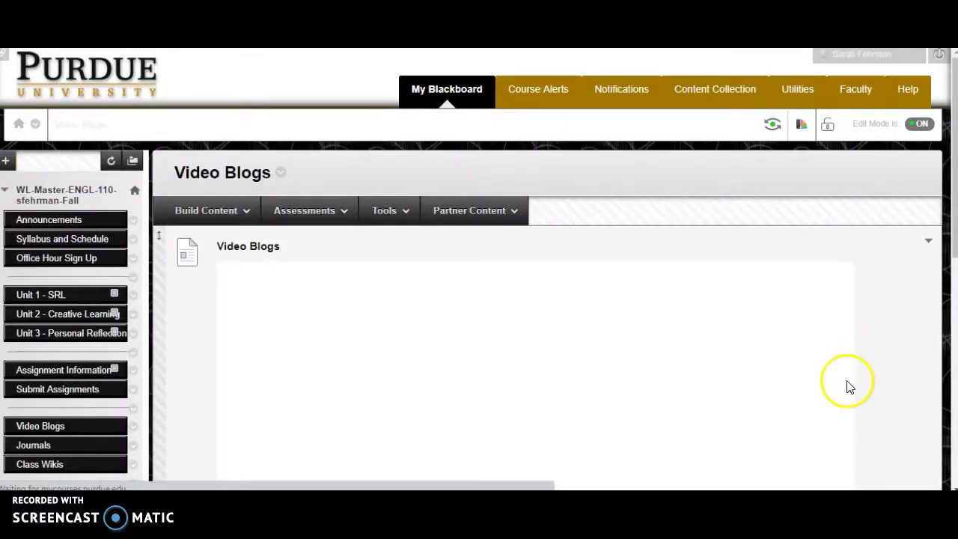
{"action": "scroll", "coordinate": [888, 392], "scroll_direction": "down", "scroll_amount": 5}
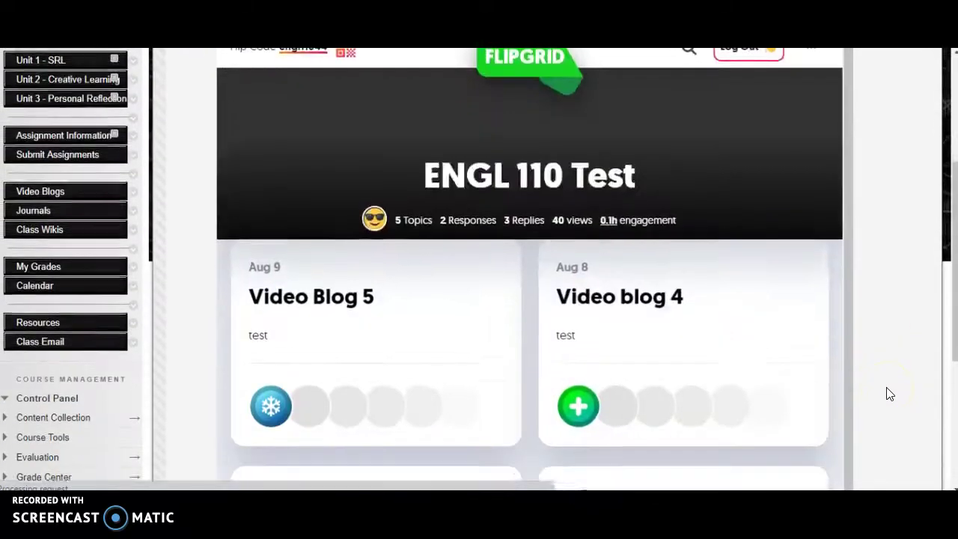
{"action": "scroll", "coordinate": [605, 395], "scroll_direction": "down", "scroll_amount": 2}
{"action": "mouse_move", "coordinate": [271, 312]}
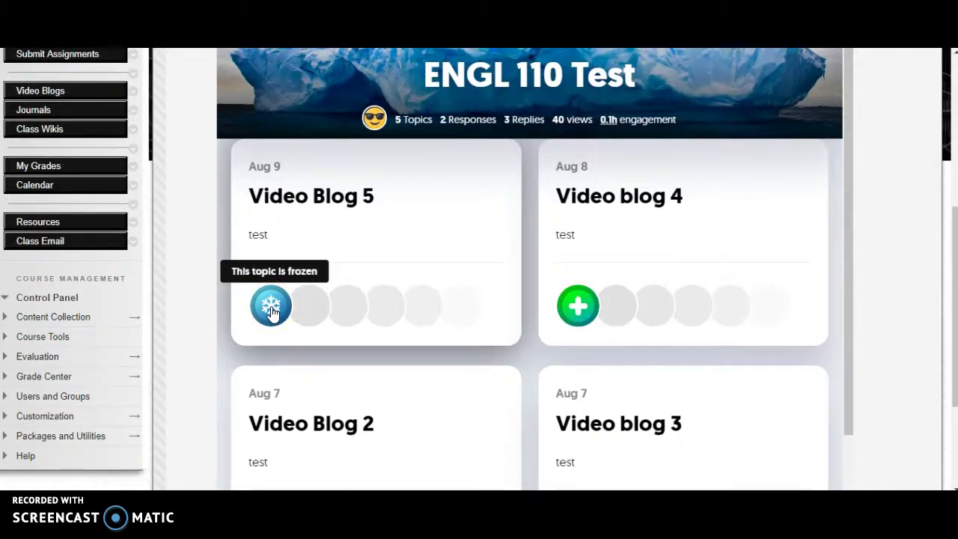
{"action": "left_click", "coordinate": [389, 295]}
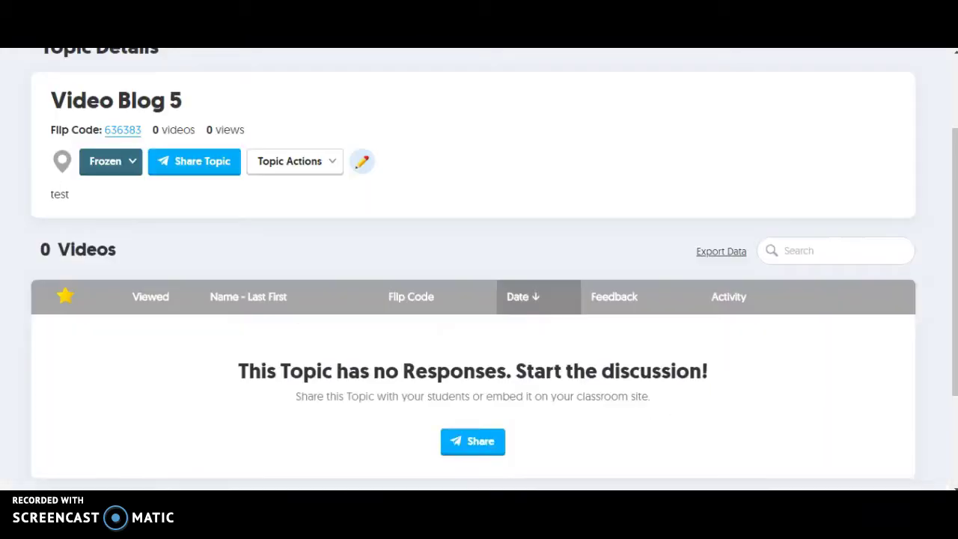
Step: Change Video Blog 5's status from Frozen to Inactive and reload Blackboard's Video Blogs page
{"action": "left_click", "coordinate": [120, 164]}
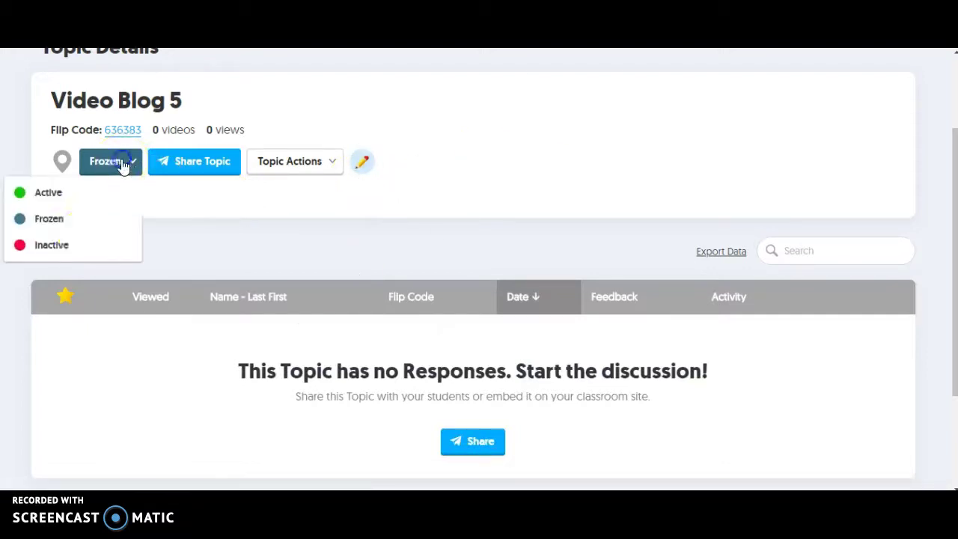
{"action": "left_click", "coordinate": [67, 247]}
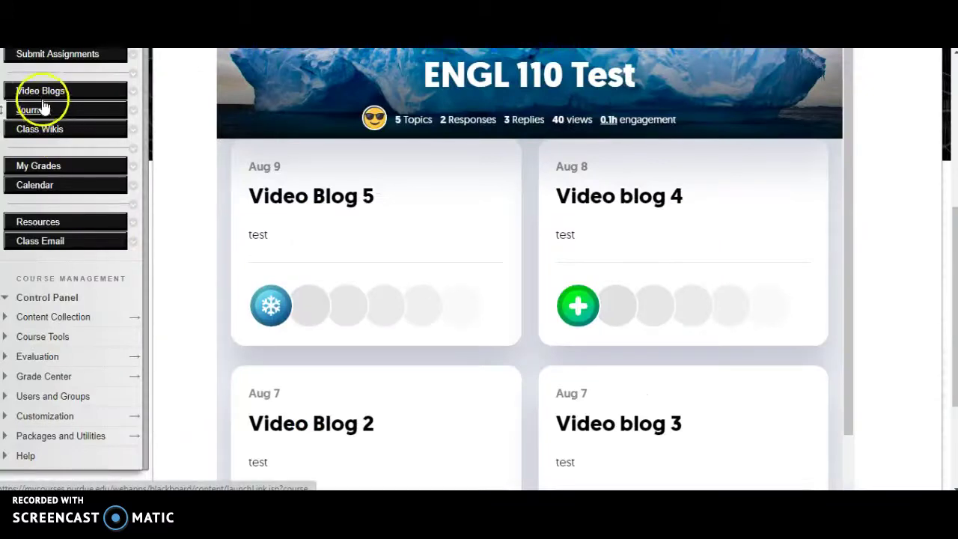
{"action": "left_click", "coordinate": [39, 94]}
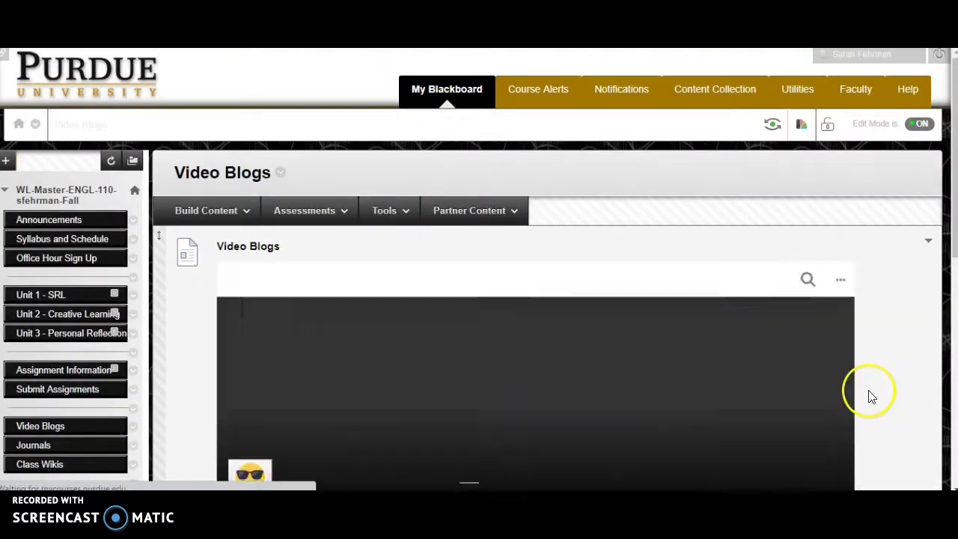
Step: Scroll through the Video Blogs page to inspect the embedded ENGL 110 Test grid's topics
{"action": "scroll", "coordinate": [863, 398], "scroll_direction": "down", "scroll_amount": 3}
{"action": "scroll", "coordinate": [663, 400], "scroll_direction": "down", "scroll_amount": 2}
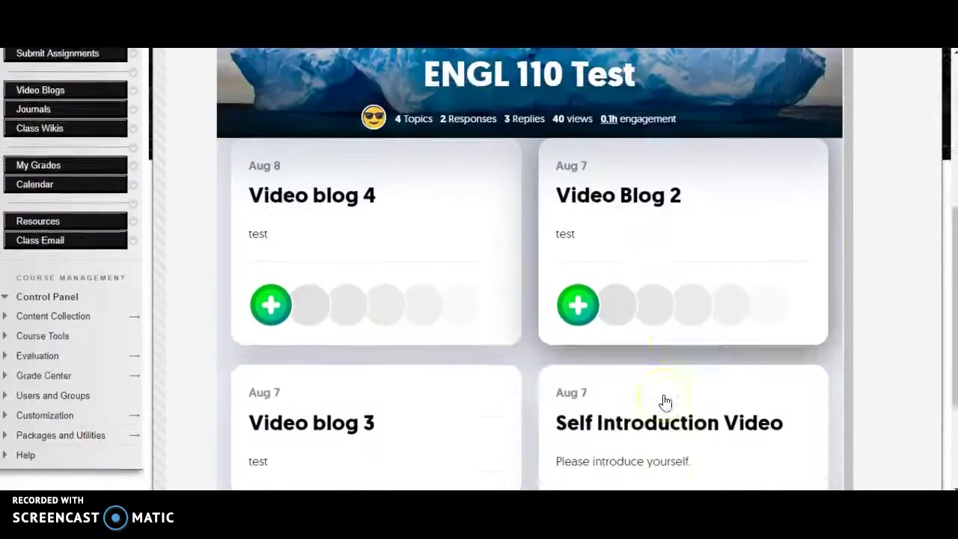
{"action": "scroll", "coordinate": [665, 402], "scroll_direction": "down", "scroll_amount": 2}
{"action": "scroll", "coordinate": [665, 402], "scroll_direction": "up", "scroll_amount": 3}
{"action": "scroll", "coordinate": [664, 402], "scroll_direction": "down", "scroll_amount": 1}
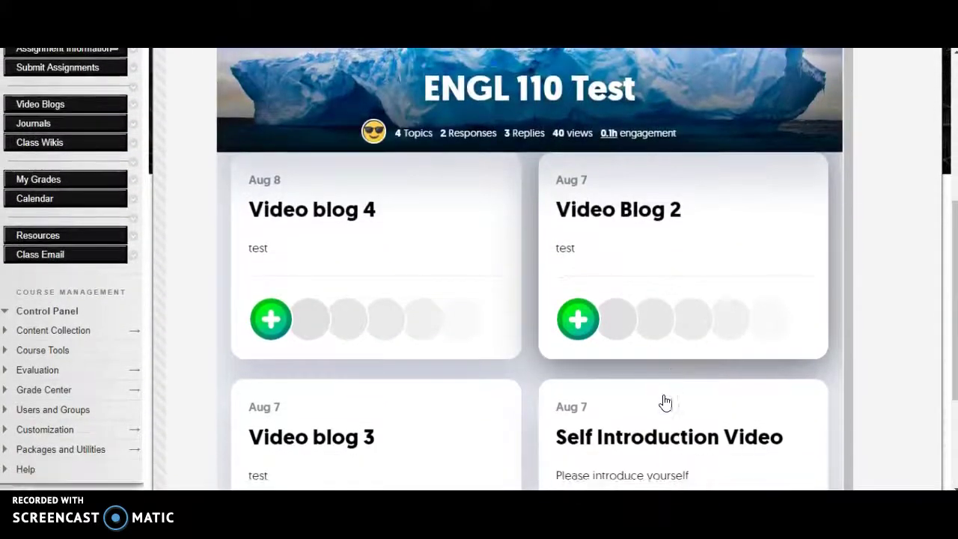
{"action": "scroll", "coordinate": [665, 402], "scroll_direction": "down", "scroll_amount": 1}
{"action": "scroll", "coordinate": [664, 401], "scroll_direction": "up", "scroll_amount": 1}
{"action": "left_click", "coordinate": [663, 393]}
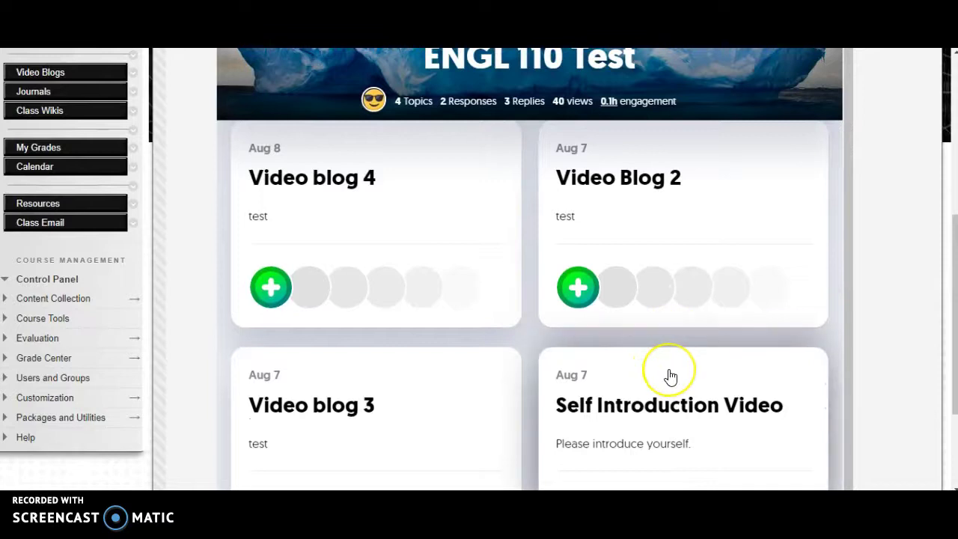
{"action": "scroll", "coordinate": [670, 376], "scroll_direction": "down", "scroll_amount": 1}
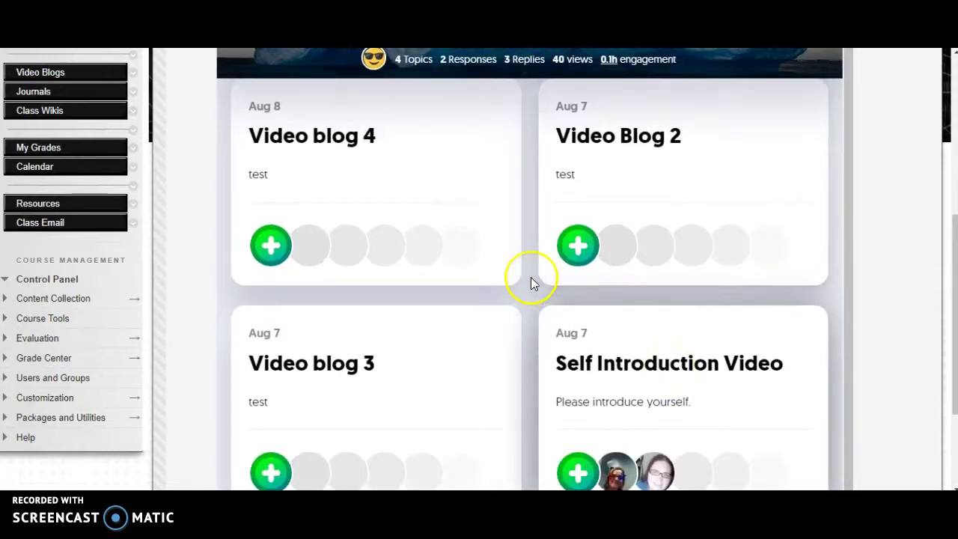
{"action": "scroll", "coordinate": [531, 221], "scroll_direction": "up", "scroll_amount": 1}
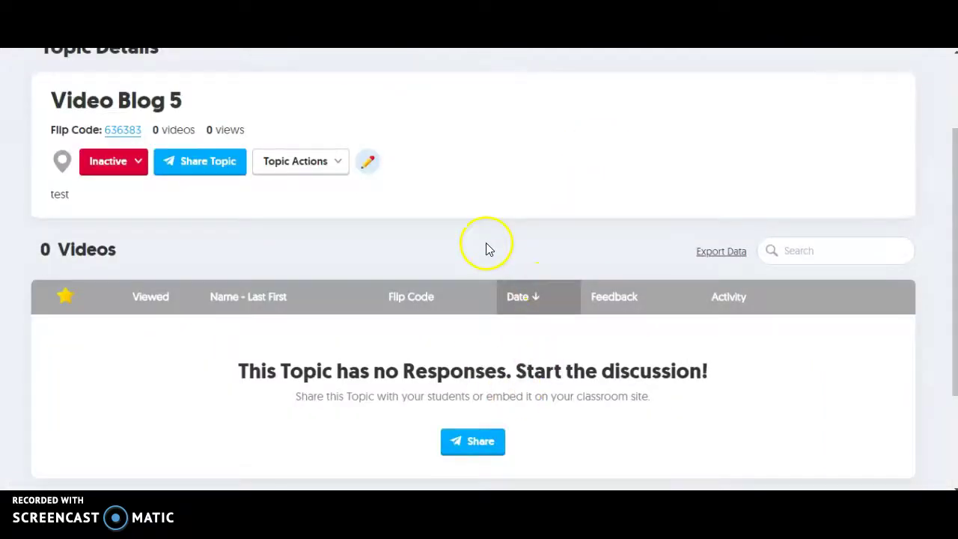
{"action": "scroll", "coordinate": [486, 249], "scroll_direction": "up", "scroll_amount": 2}
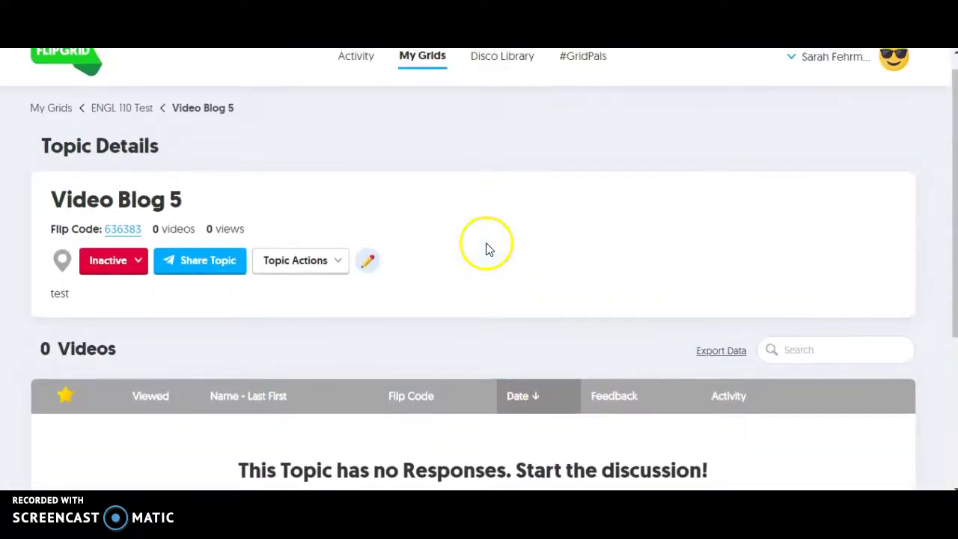
Step: Copy the iframe embed code for the ENGL 110 section 001 grid from My Grids
{"action": "scroll", "coordinate": [392, 252], "scroll_direction": "up", "scroll_amount": 1}
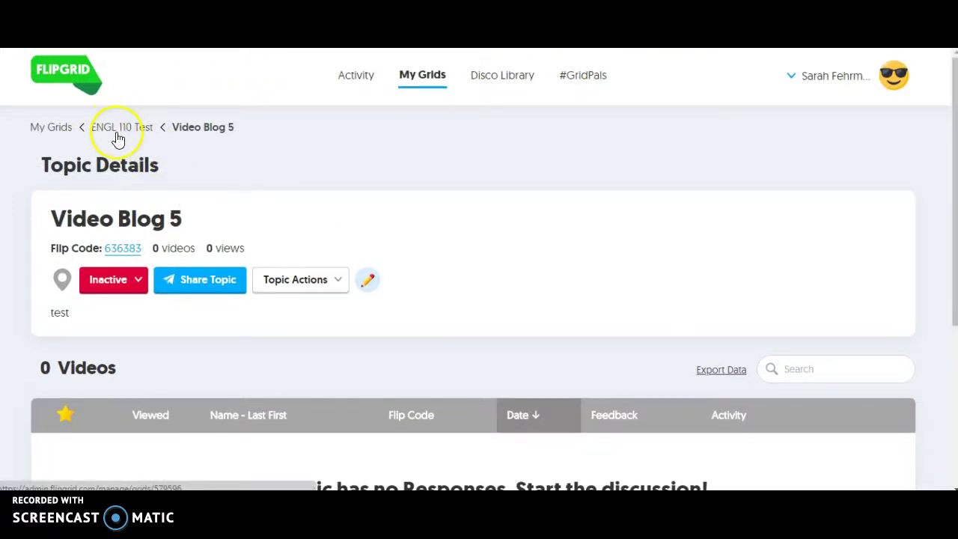
{"action": "left_click", "coordinate": [51, 129]}
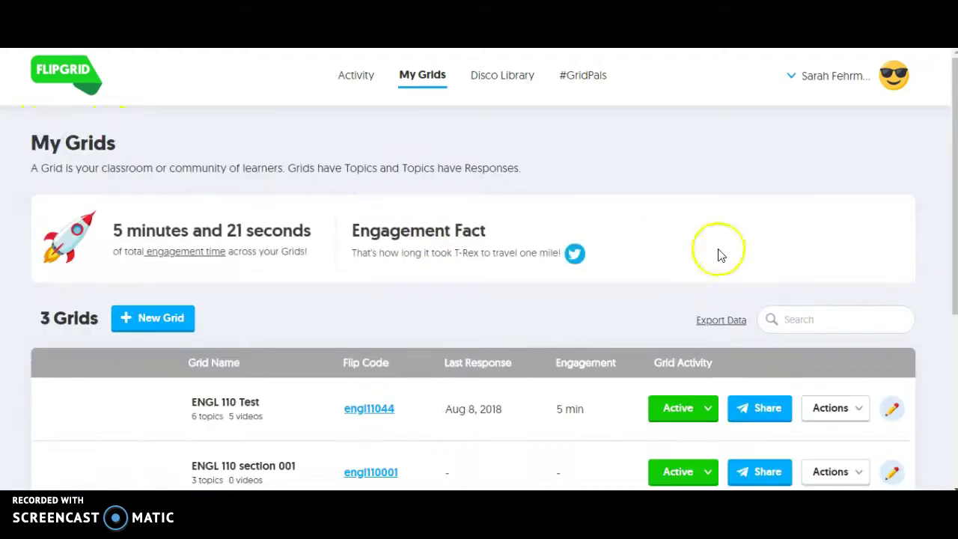
{"action": "scroll", "coordinate": [566, 330], "scroll_direction": "down", "scroll_amount": 3}
{"action": "scroll", "coordinate": [566, 332], "scroll_direction": "down", "scroll_amount": 1}
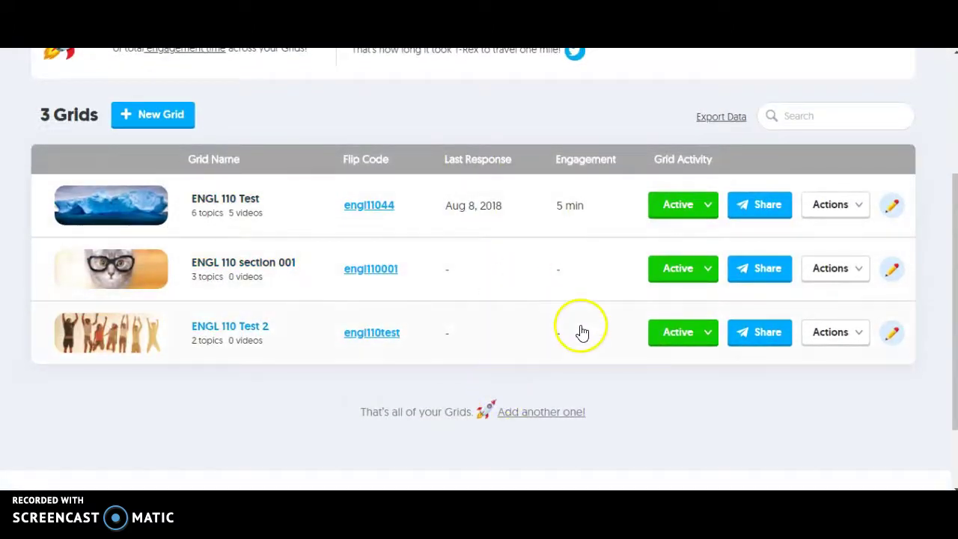
{"action": "left_click", "coordinate": [757, 272]}
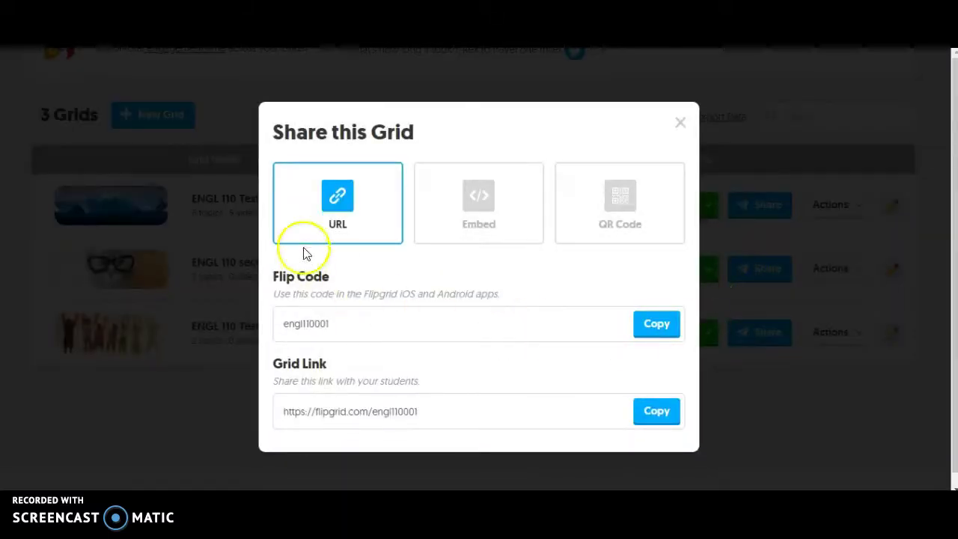
{"action": "left_click", "coordinate": [464, 219]}
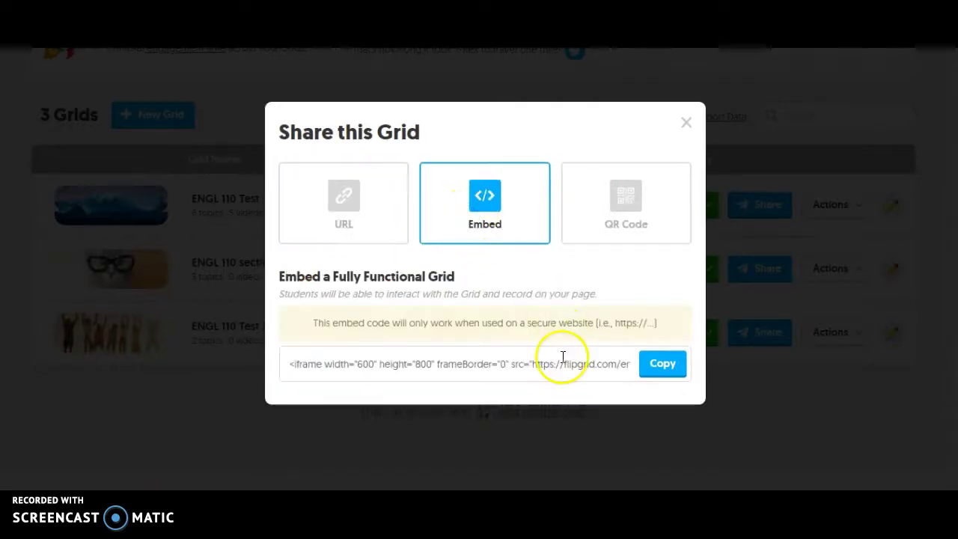
{"action": "left_click", "coordinate": [664, 369]}
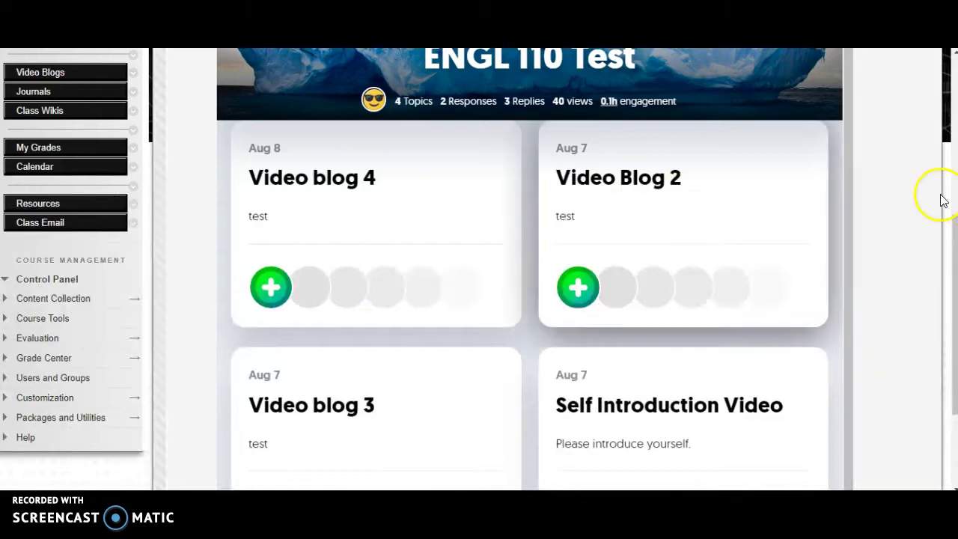
Step: Start a new content item in Video Blogs named 'Video Blog 2'
{"action": "scroll", "coordinate": [903, 157], "scroll_direction": "up", "scroll_amount": 1}
{"action": "scroll", "coordinate": [902, 157], "scroll_direction": "up", "scroll_amount": 4}
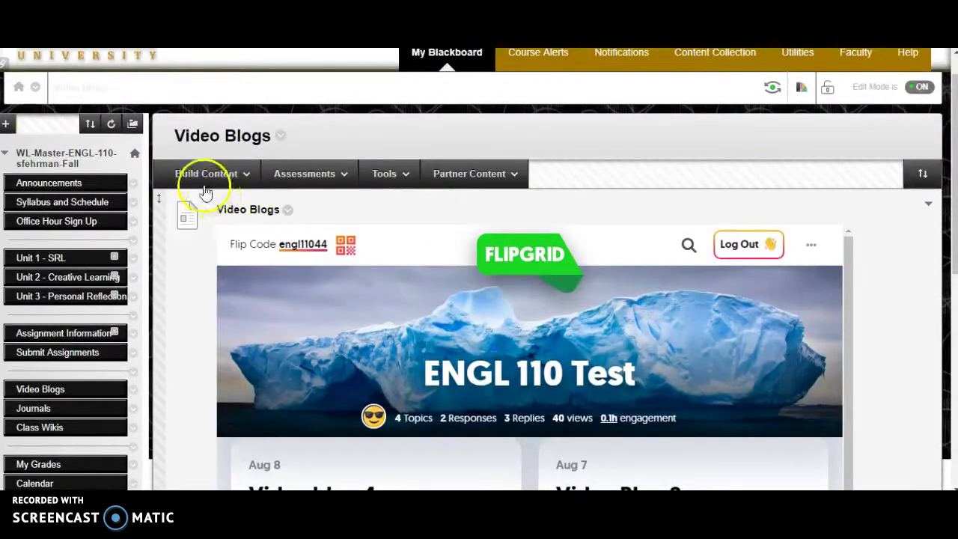
{"action": "left_click", "coordinate": [232, 177]}
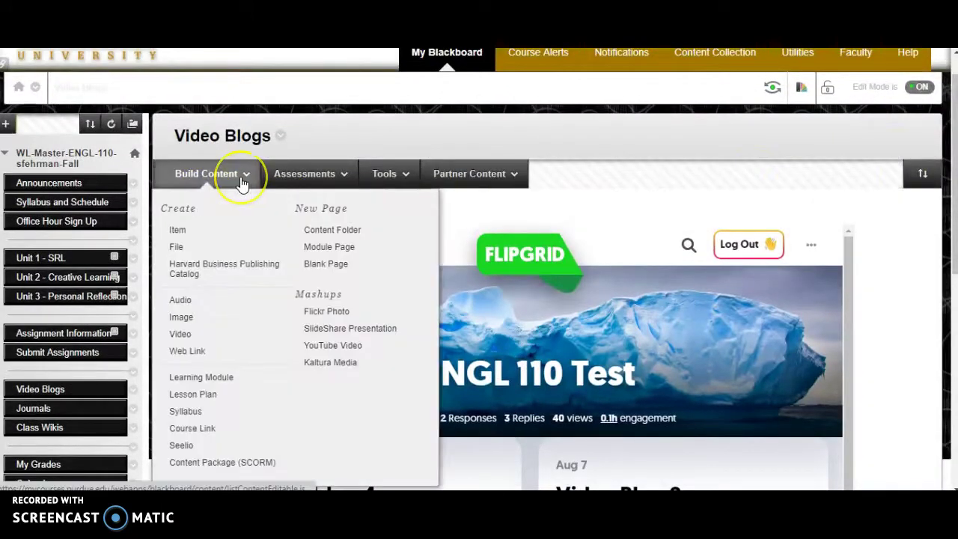
{"action": "left_click", "coordinate": [179, 232]}
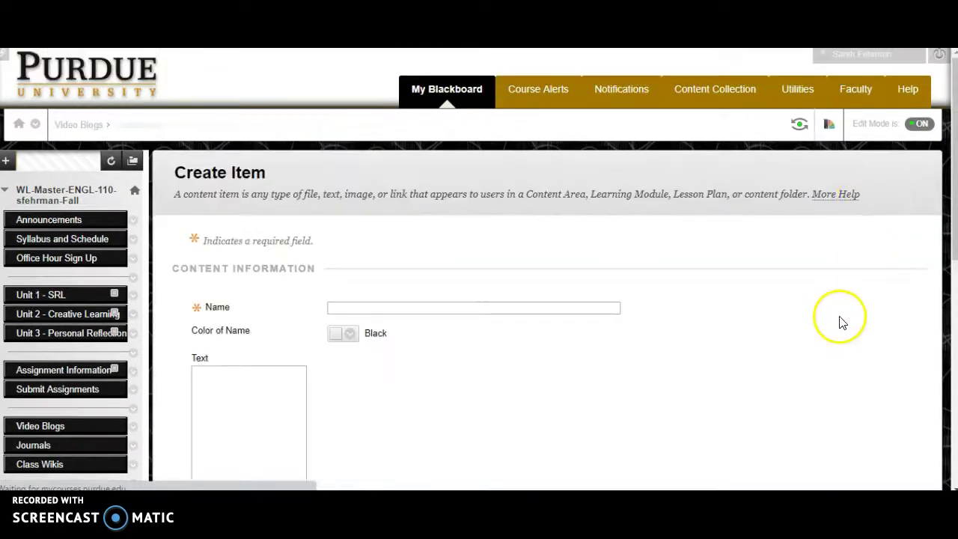
{"action": "scroll", "coordinate": [743, 359], "scroll_direction": "down", "scroll_amount": 2}
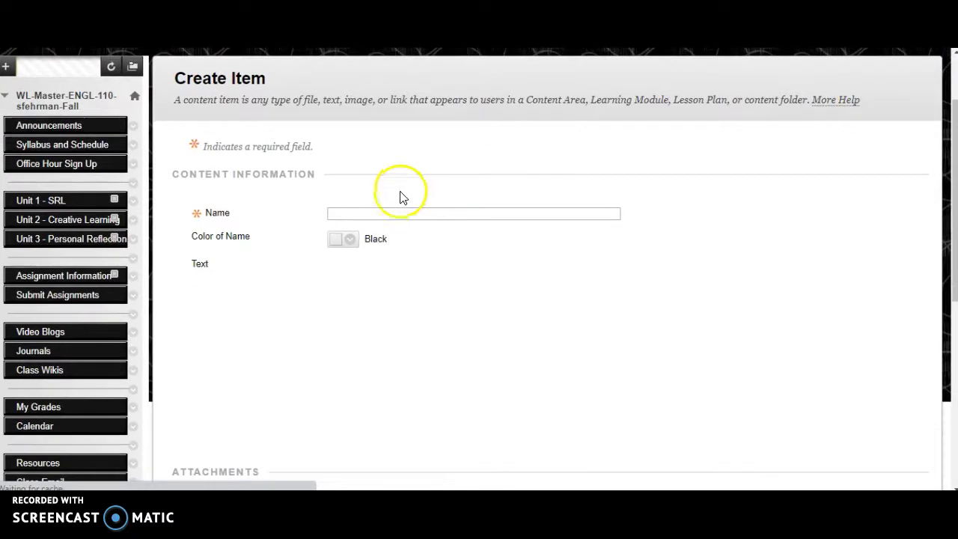
{"action": "left_click", "coordinate": [380, 212]}
{"action": "type", "text": "Video Blog 2"}
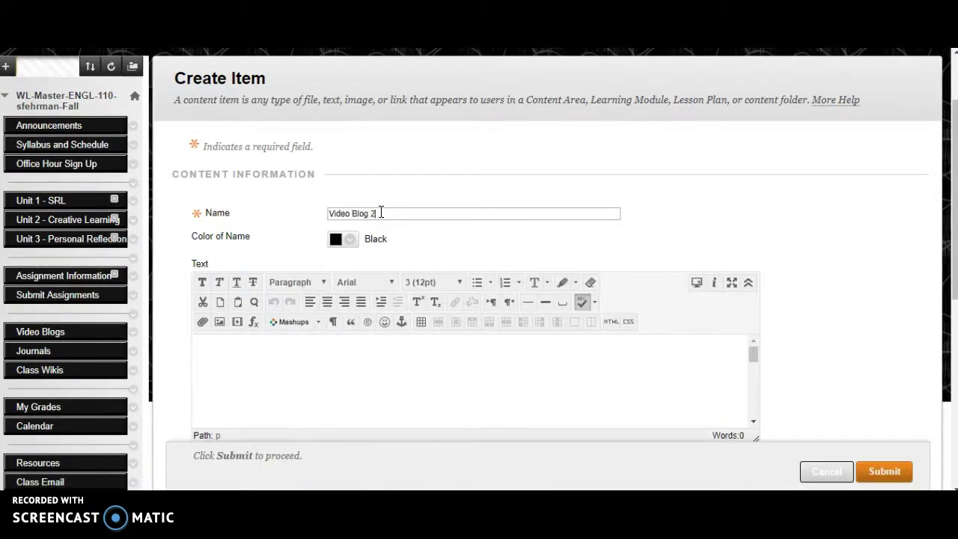
Step: Paste the embed code into the item text, then select and delete it
{"action": "scroll", "coordinate": [614, 194], "scroll_direction": "down", "scroll_amount": 2}
{"action": "left_click", "coordinate": [488, 288]}
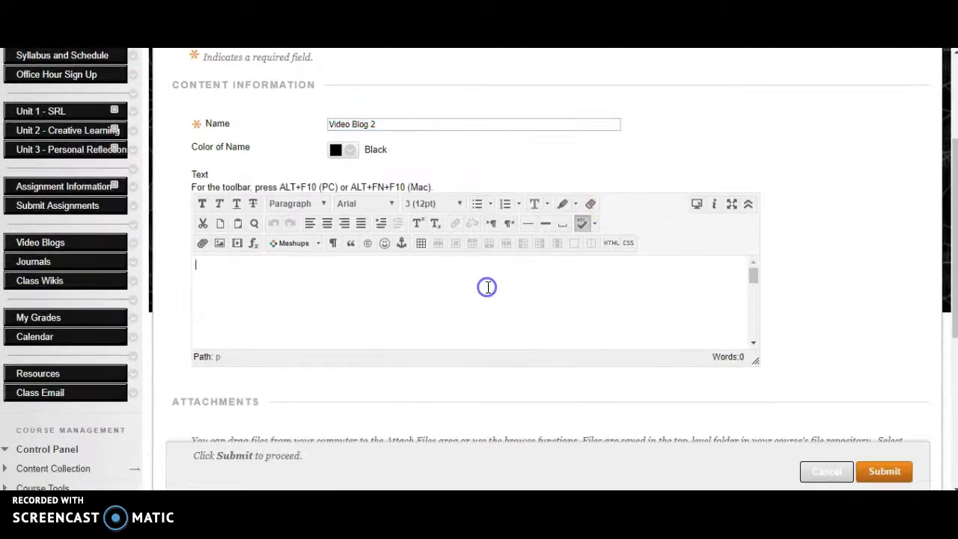
{"action": "key", "text": "ctrl+v"}
{"action": "key", "text": "ctrl+a"}
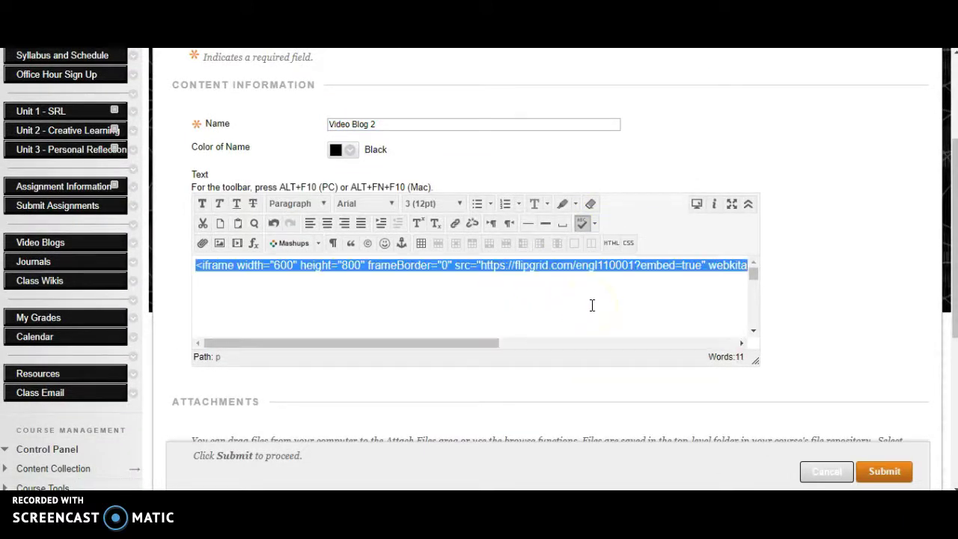
{"action": "key", "text": "BackSpace"}
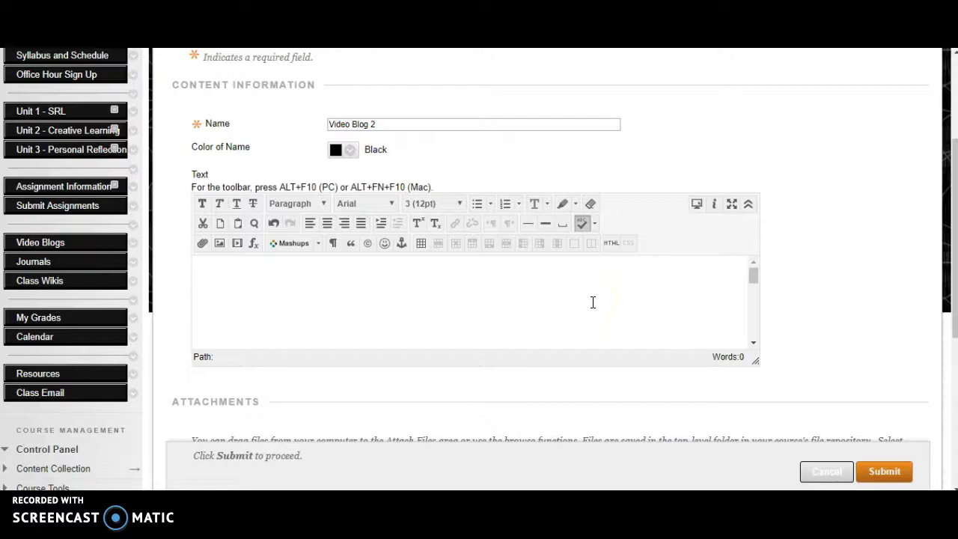
Step: Paste the iframe code in HTML view with width 800 and height 1000, then submit the item
{"action": "left_click", "coordinate": [612, 247]}
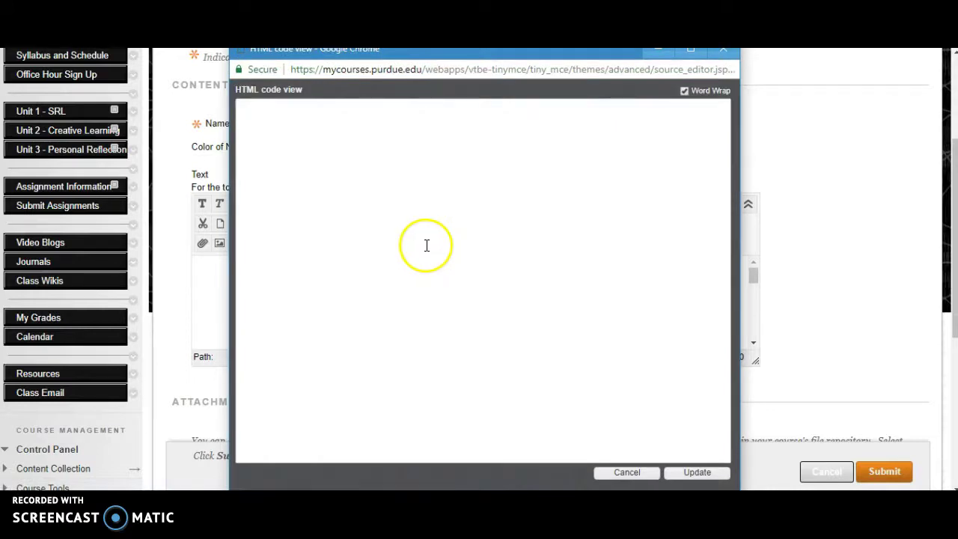
{"action": "key", "text": "ctrl+v"}
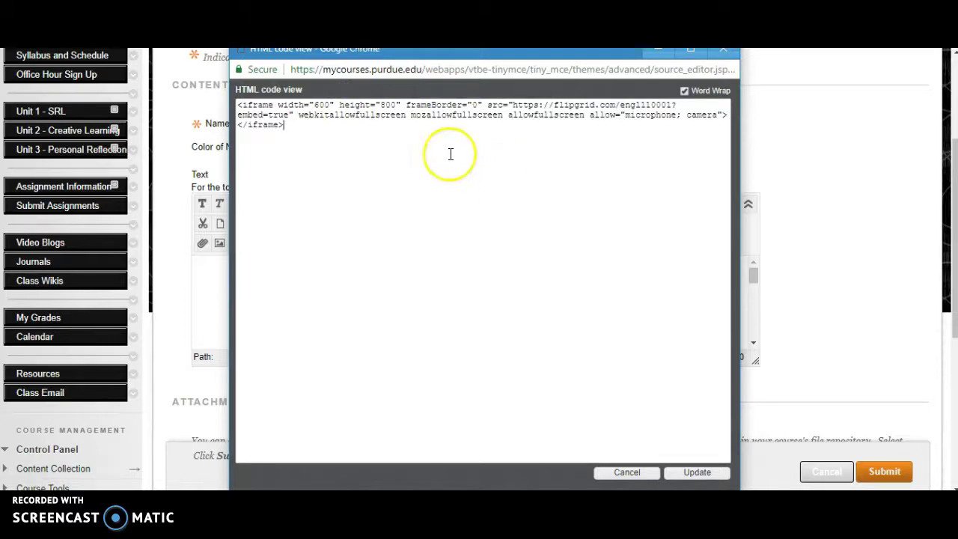
{"action": "left_click", "coordinate": [319, 106]}
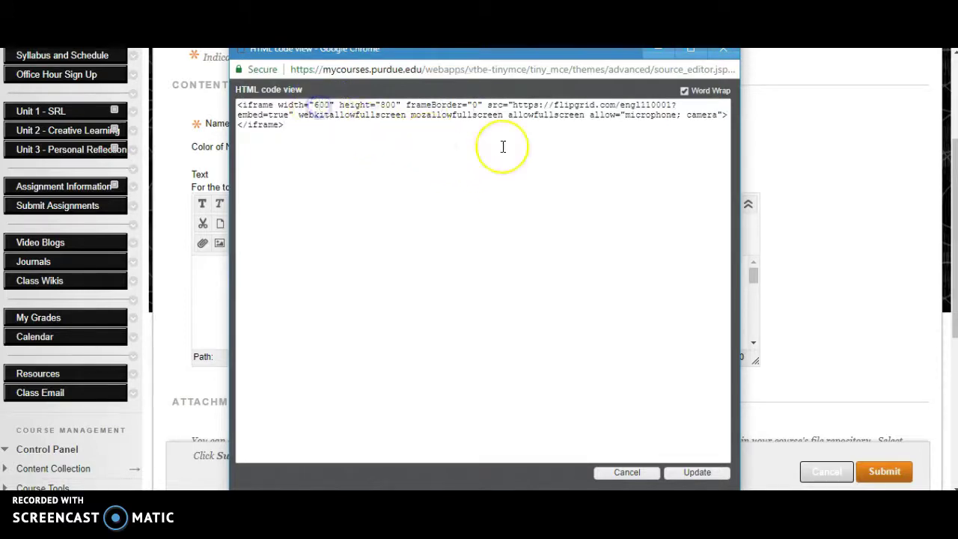
{"action": "key", "text": "BackSpace"}
{"action": "type", "text": "8"}
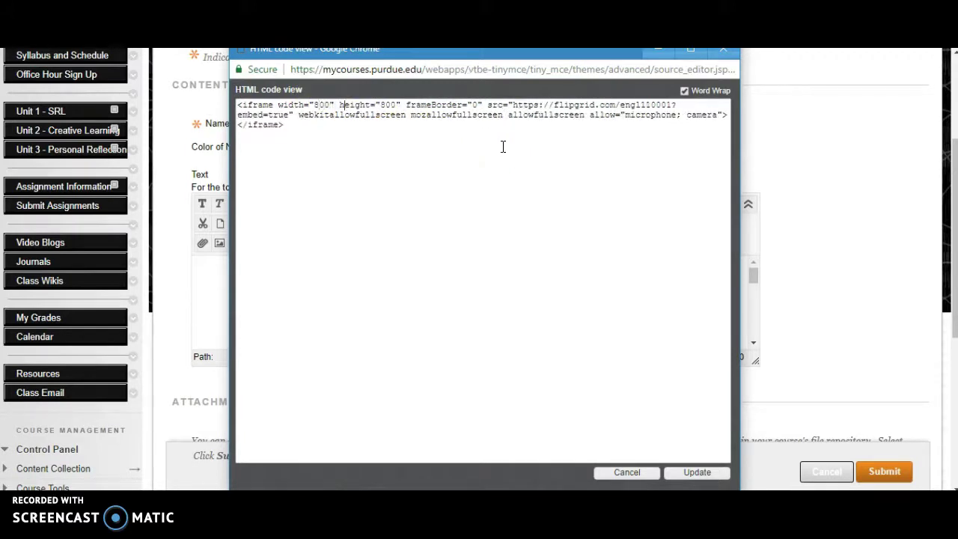
{"action": "key", "text": "BackSpace"}
{"action": "type", "text": "10"}
{"action": "left_click", "coordinate": [726, 400]}
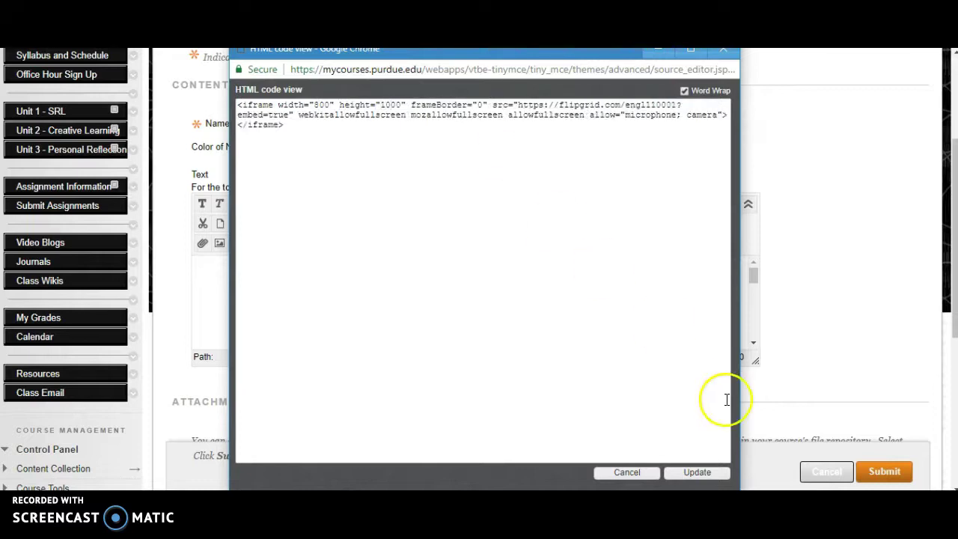
{"action": "left_click", "coordinate": [697, 473]}
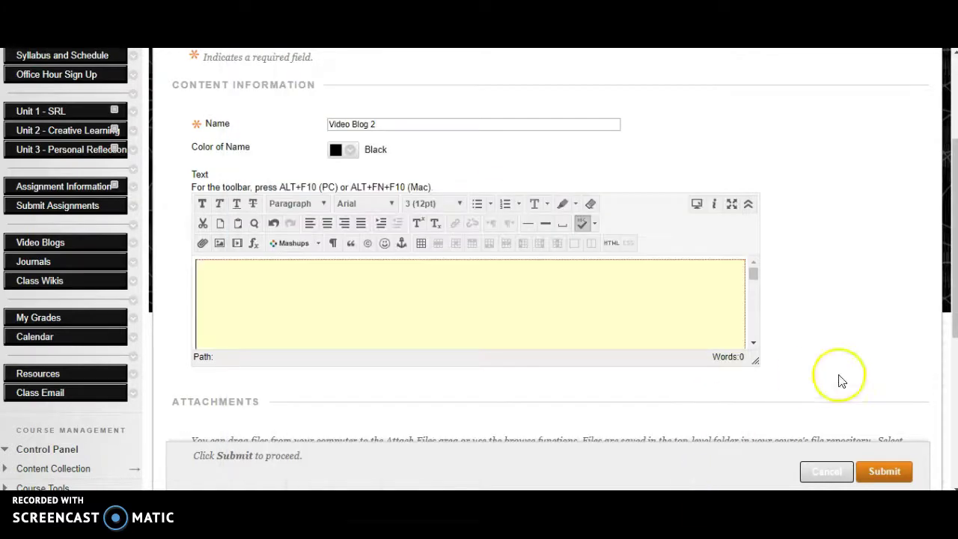
{"action": "left_click", "coordinate": [881, 473]}
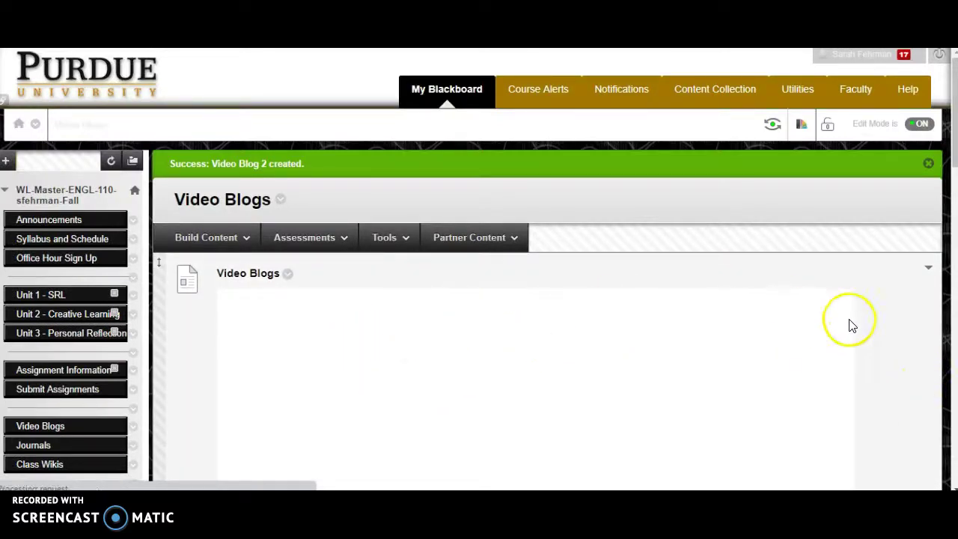
Step: Scroll the Video Blogs page to check Video Blog 2's embedded ENGL 110 section 001 grid
{"action": "scroll", "coordinate": [855, 336], "scroll_direction": "down", "scroll_amount": 10}
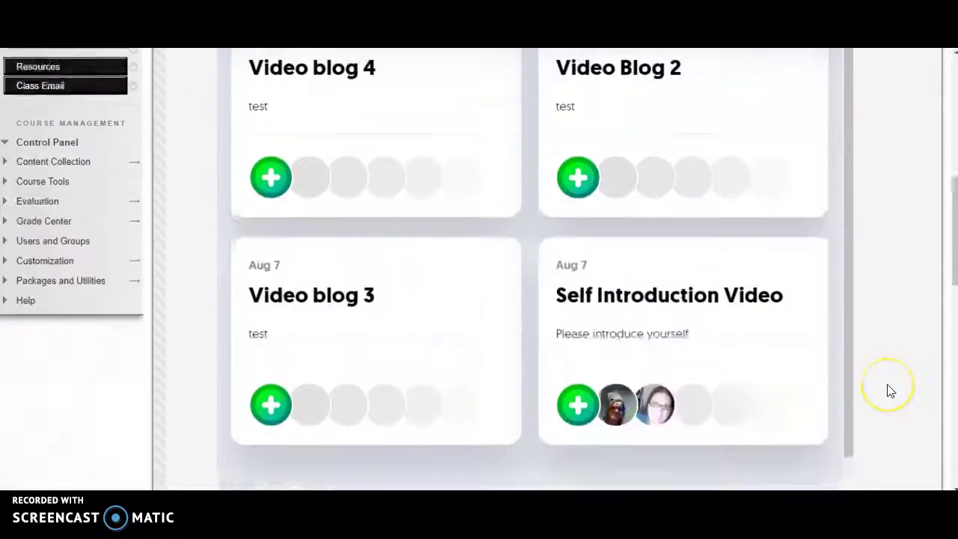
{"action": "scroll", "coordinate": [888, 385], "scroll_direction": "down", "scroll_amount": 10}
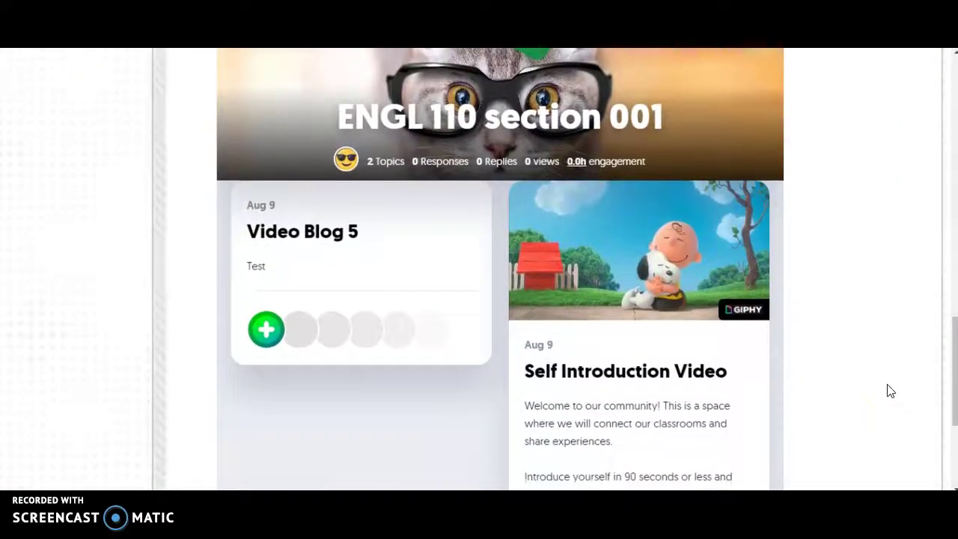
{"action": "scroll", "coordinate": [890, 390], "scroll_direction": "down", "scroll_amount": 1}
{"action": "scroll", "coordinate": [889, 391], "scroll_direction": "up", "scroll_amount": 3}
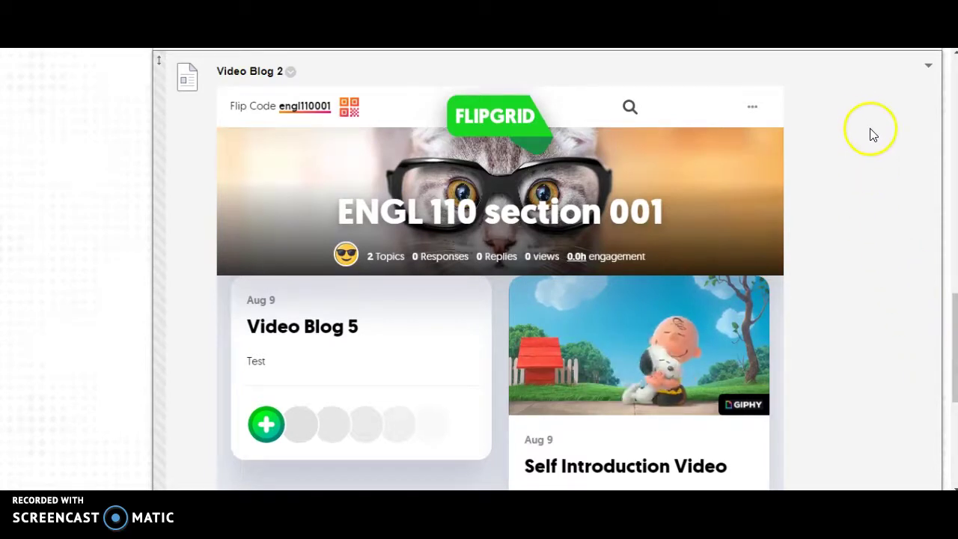
{"action": "left_click", "coordinate": [75, 169]}
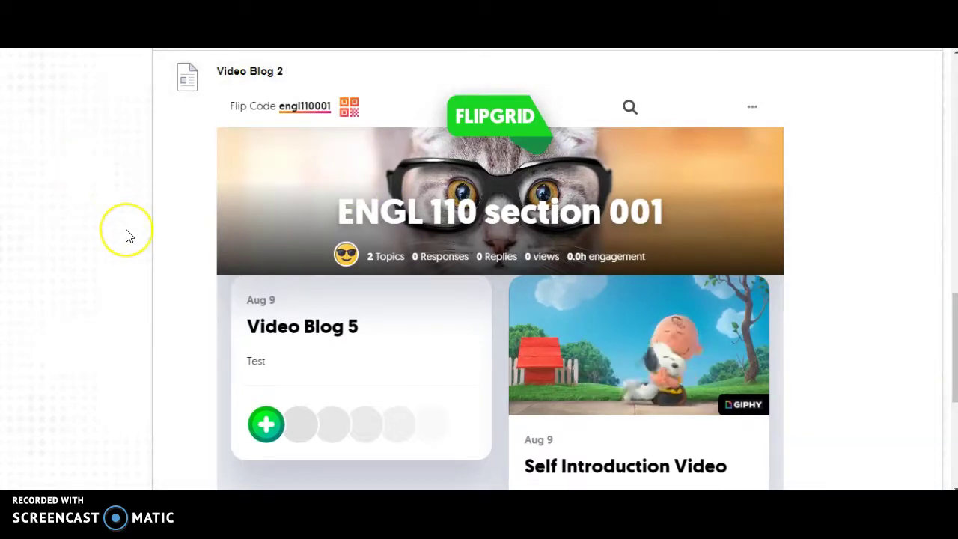